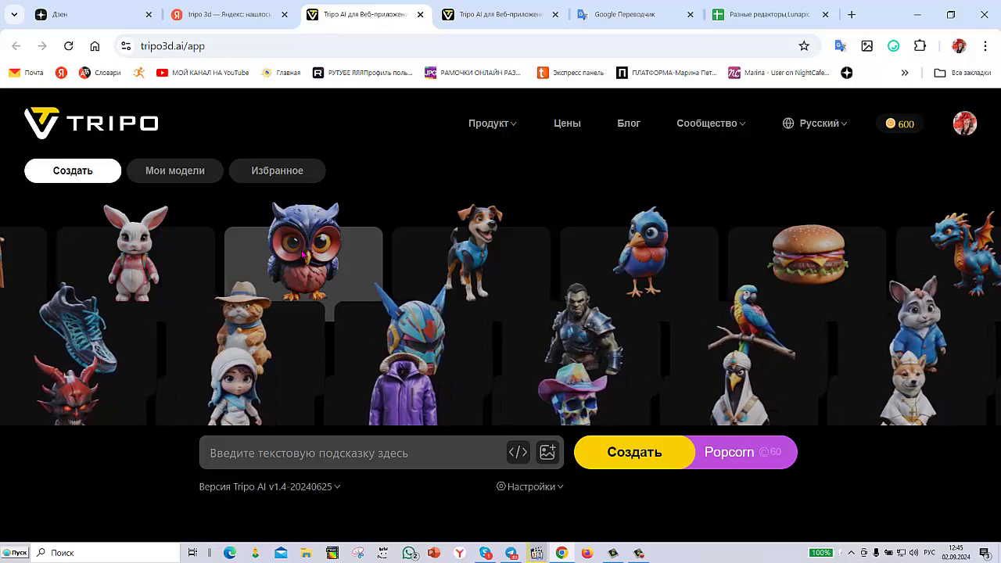
Step: Download the cute owl model from the gallery as GLB file cute_owl_draft into a new desktop folder named "МОДЕЛИ с сайта ТРИПО"
{"action": "left_click", "coordinate": [304, 255]}
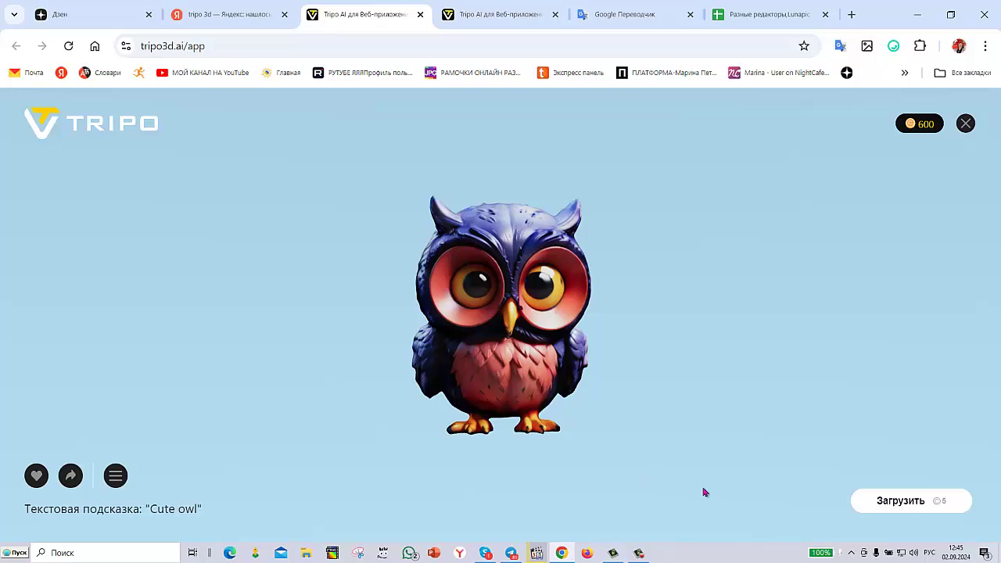
{"action": "left_click", "coordinate": [899, 507]}
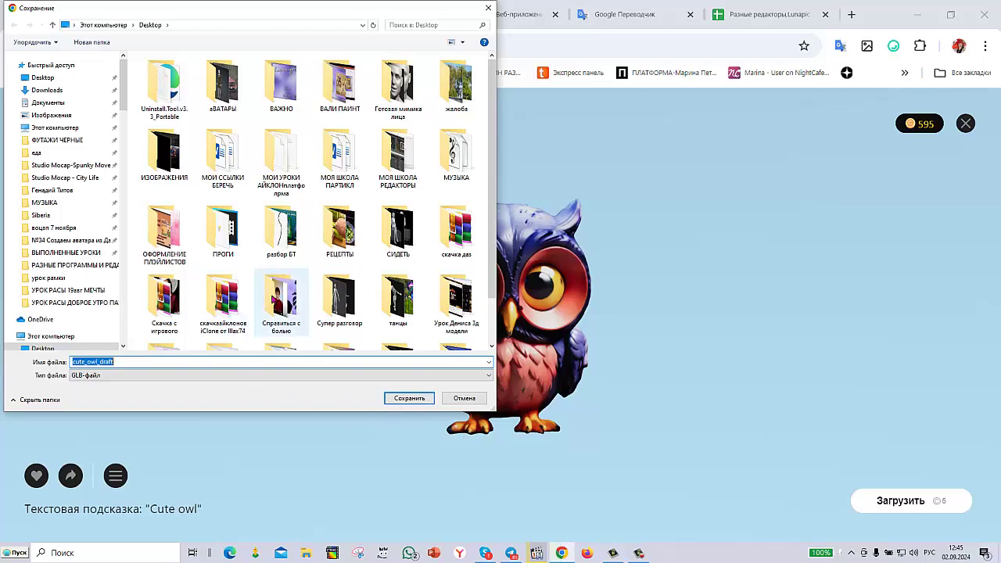
{"action": "right_click", "coordinate": [310, 202]}
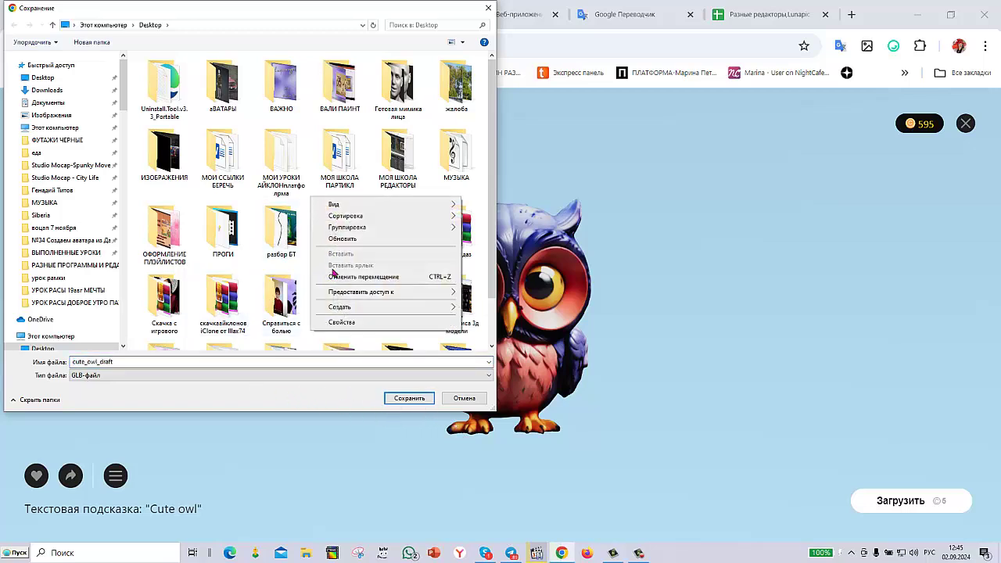
{"action": "mouse_move", "coordinate": [397, 311]}
{"action": "left_click", "coordinate": [479, 306]}
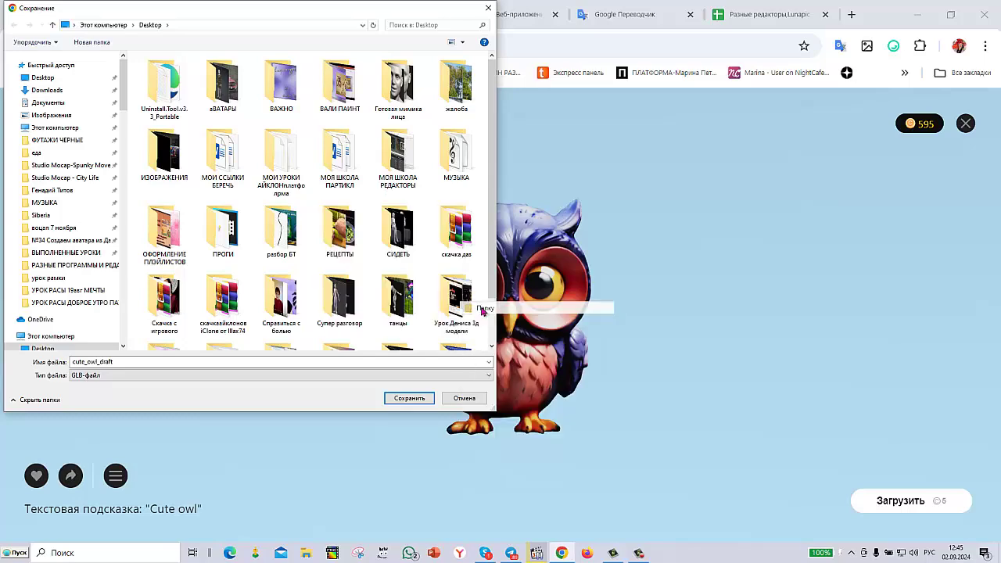
{"action": "key", "text": "BackSpace"}
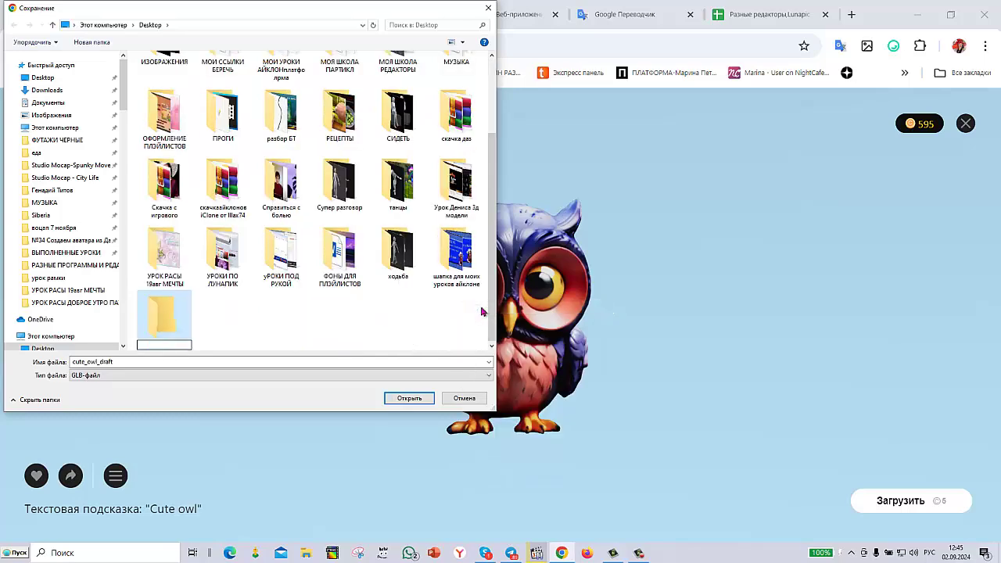
{"action": "type", "text": "МОДЕЛИ с сайта 1"}
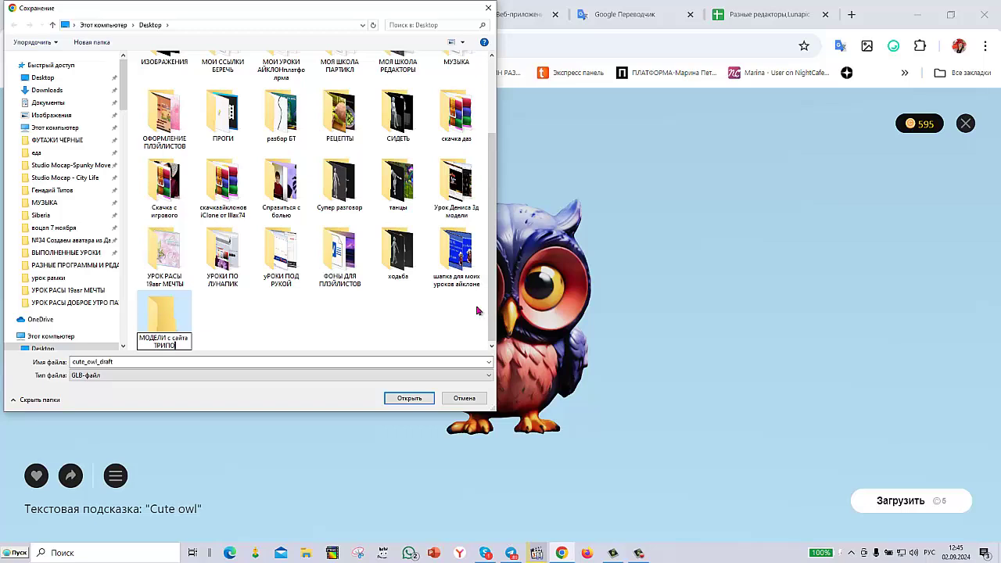
{"action": "double_click", "coordinate": [166, 311]}
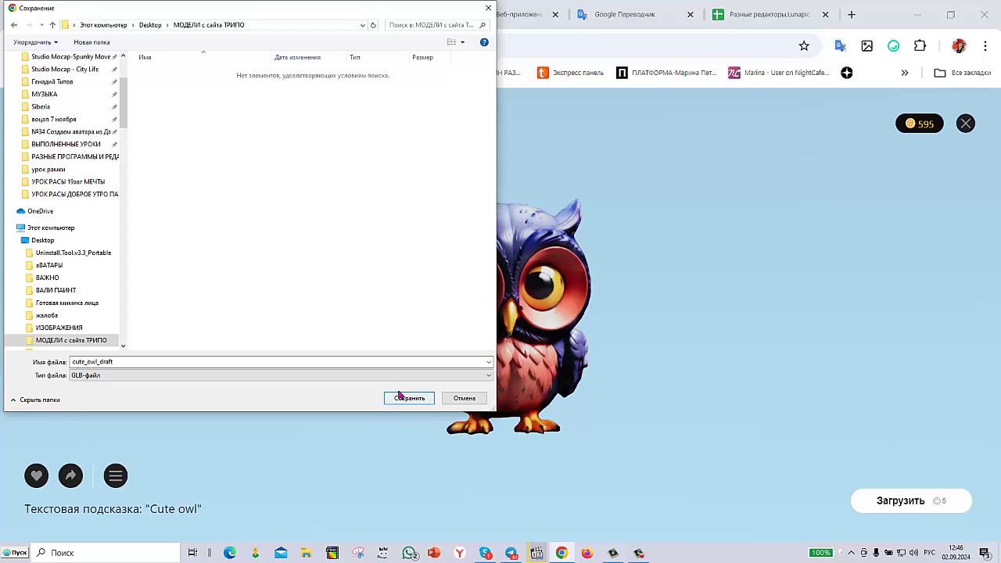
{"action": "left_click", "coordinate": [429, 402]}
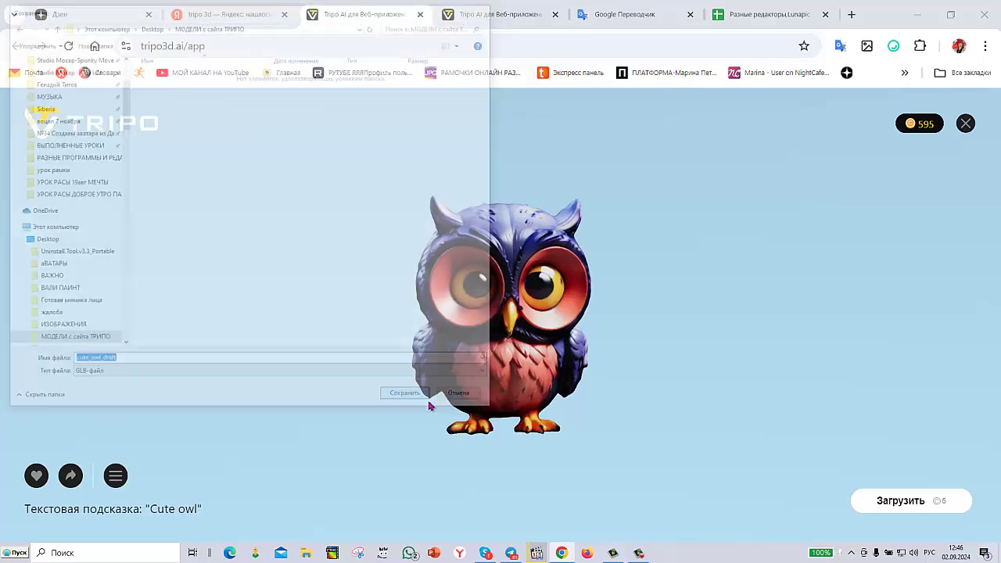
Step: Switch to the desktop, move the folder "МОДЕЛИ с сайта ТРИПО" below the upper row of folders and open it
{"action": "left_click", "coordinate": [916, 16]}
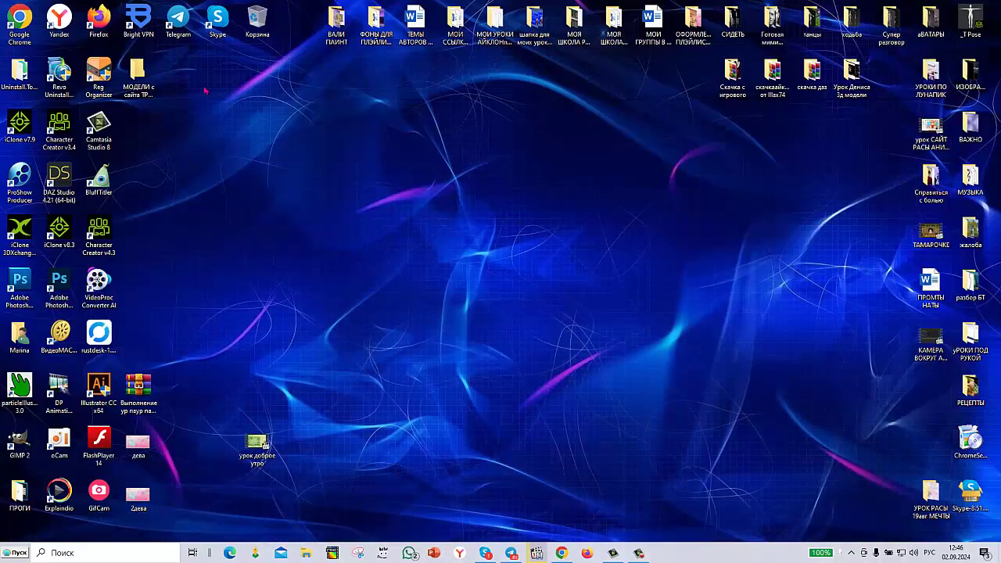
{"action": "left_click_drag", "start_coordinate": [143, 78], "coordinate": [505, 92]}
{"action": "double_click", "coordinate": [498, 81]}
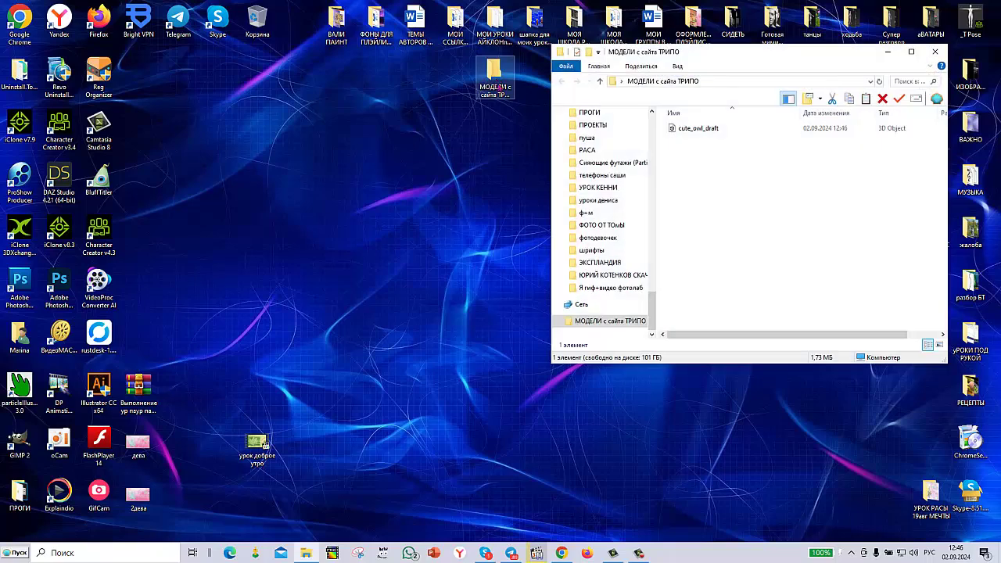
Step: Check the file type of cute_owl_draft in its properties, and close the folder
{"action": "right_click", "coordinate": [678, 133]}
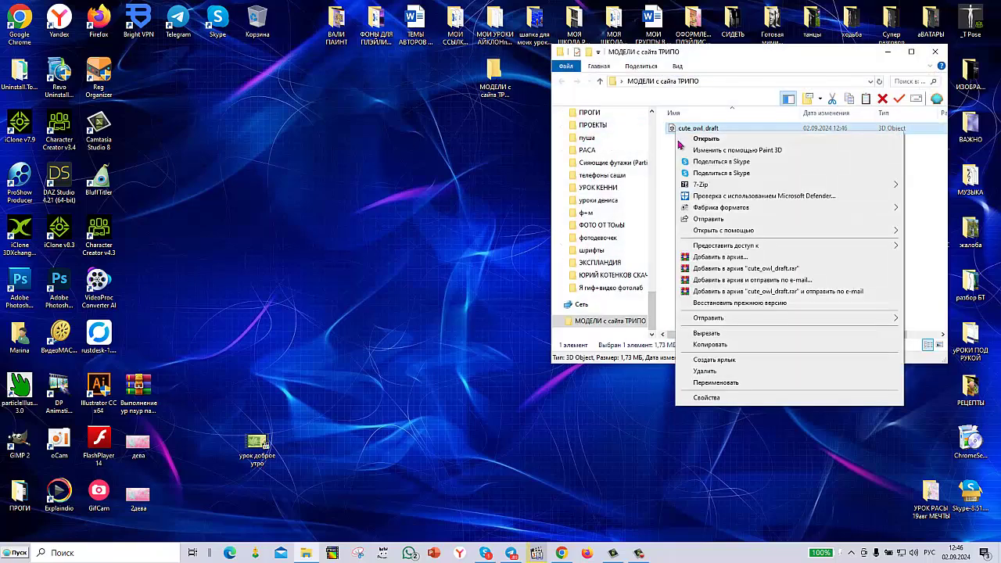
{"action": "left_click", "coordinate": [708, 398]}
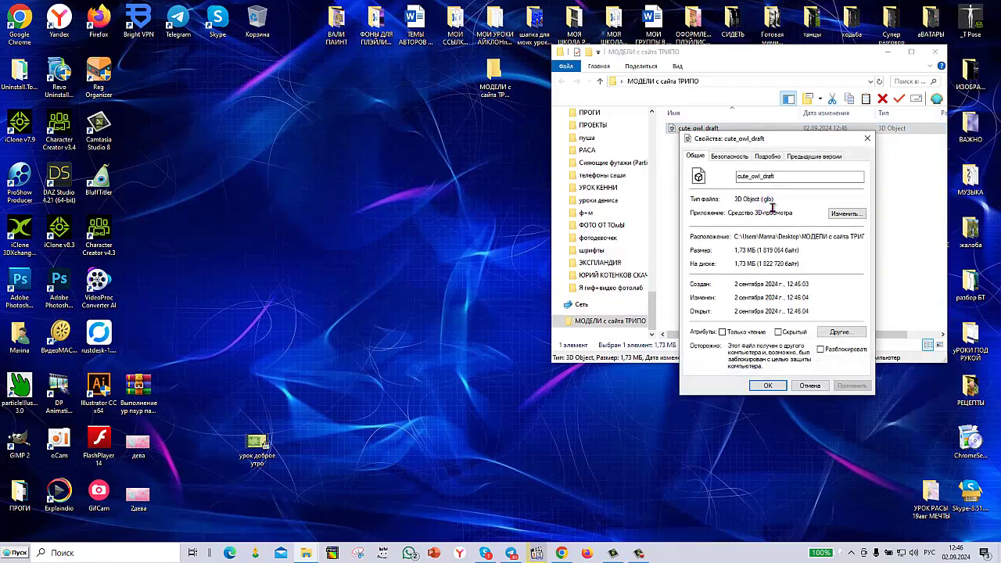
{"action": "left_click", "coordinate": [868, 141]}
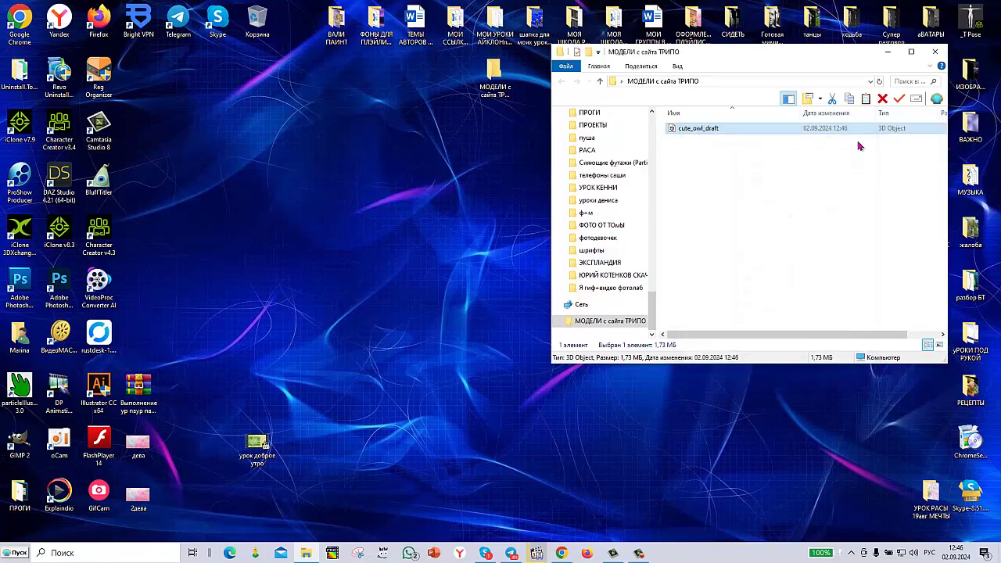
{"action": "left_click", "coordinate": [935, 52]}
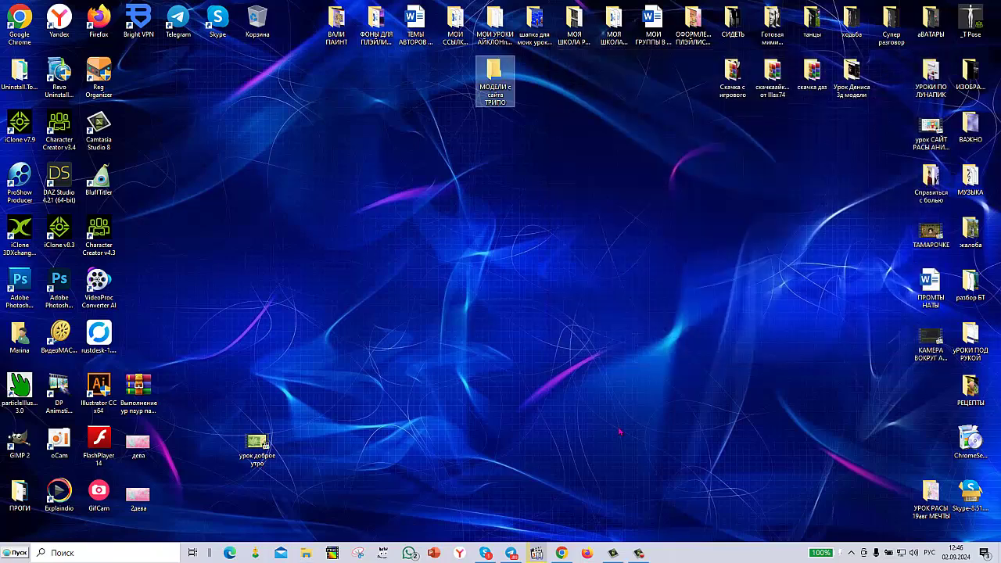
{"action": "left_click", "coordinate": [637, 554]}
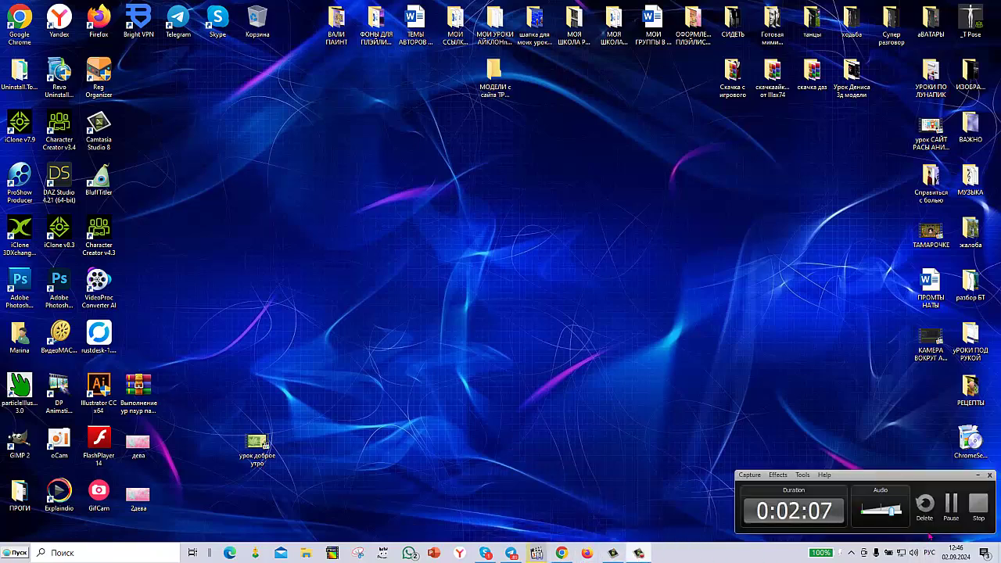
{"action": "left_click", "coordinate": [949, 508]}
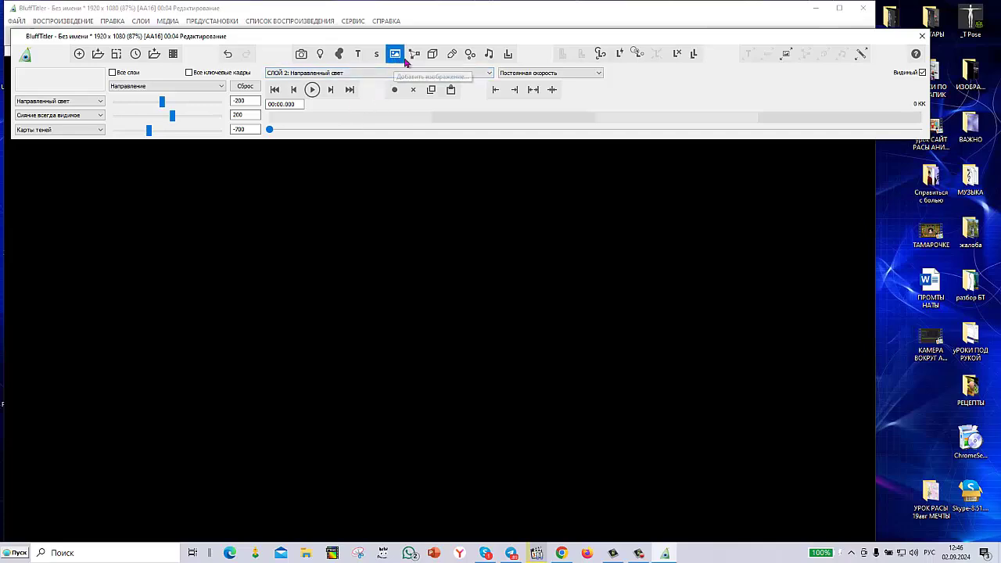
Step: In BluffTitler, add cute_owl_draft.glb from the desktop folder "МОДЕЛИ с сайта ТРИПО" as a 3D model layer
{"action": "left_click", "coordinate": [433, 55]}
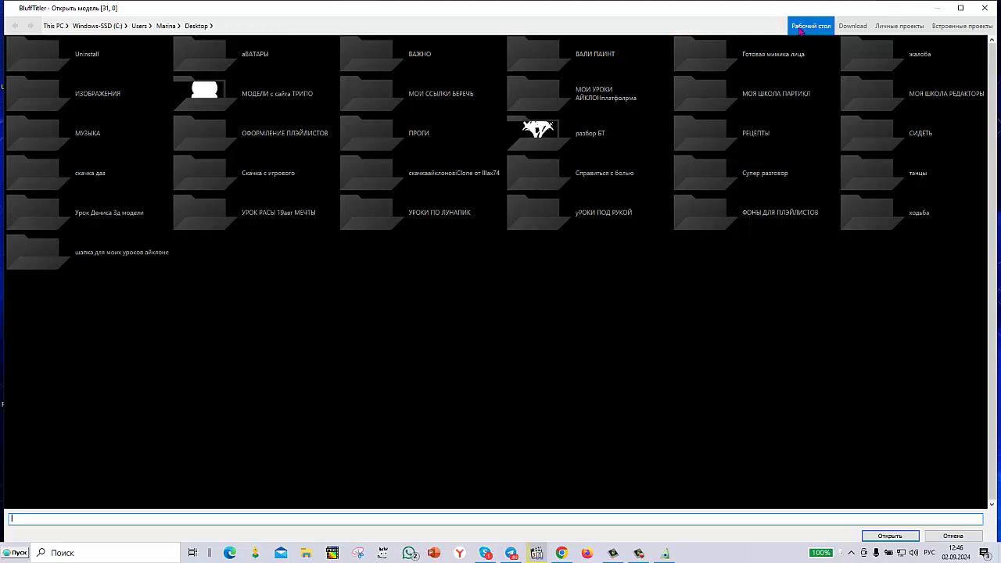
{"action": "left_click", "coordinate": [211, 110]}
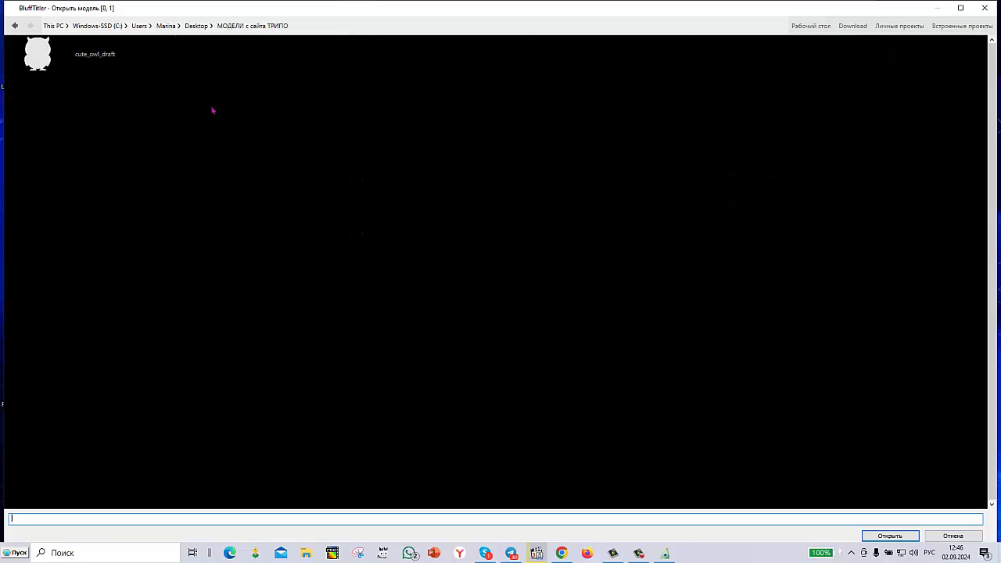
{"action": "left_click", "coordinate": [49, 65]}
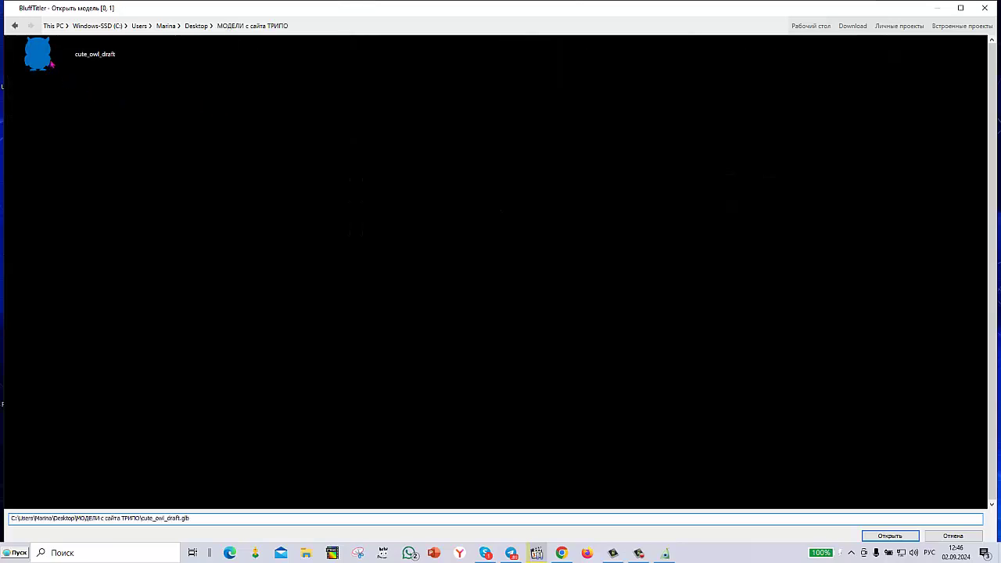
{"action": "left_click", "coordinate": [877, 538]}
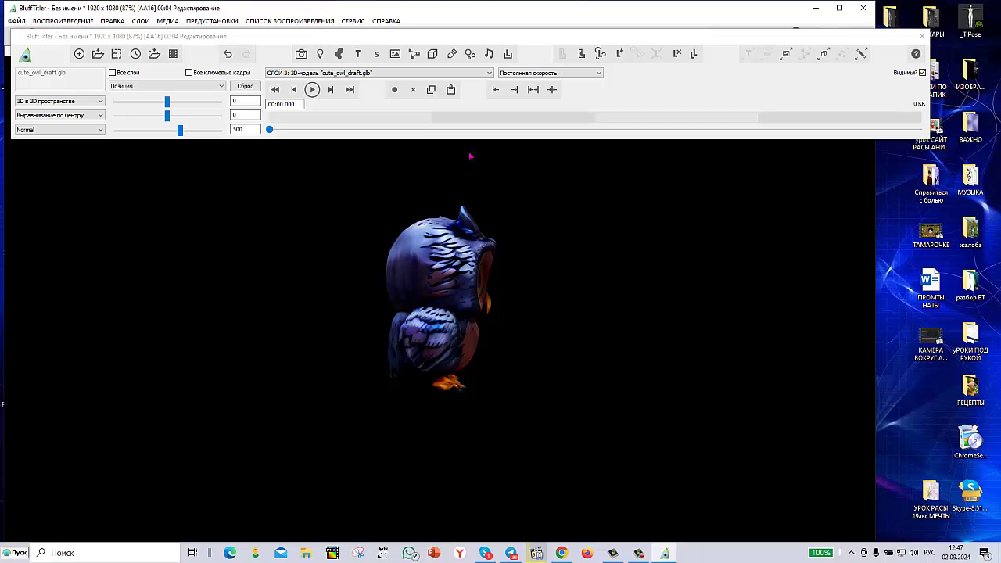
Step: Rotate the owl model to about 111 degrees on its first rotation value so that it faces the viewer
{"action": "left_click", "coordinate": [222, 87]}
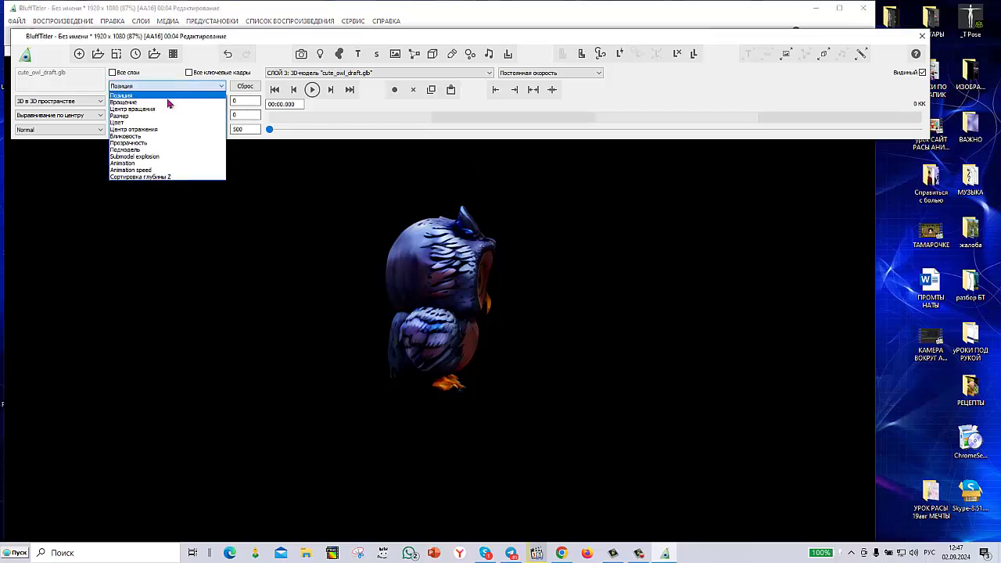
{"action": "left_click", "coordinate": [168, 100]}
{"action": "left_click_drag", "start_coordinate": [420, 295], "coordinate": [402, 335]}
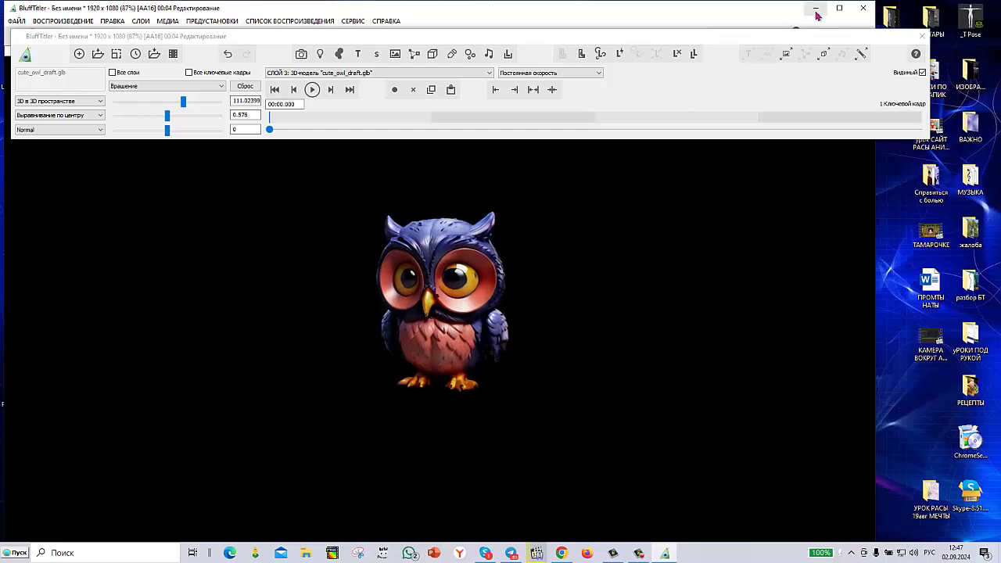
Step: Switch to Chrome, show the Tripo creation page and choose Русский as the site language
{"action": "left_click", "coordinate": [561, 553]}
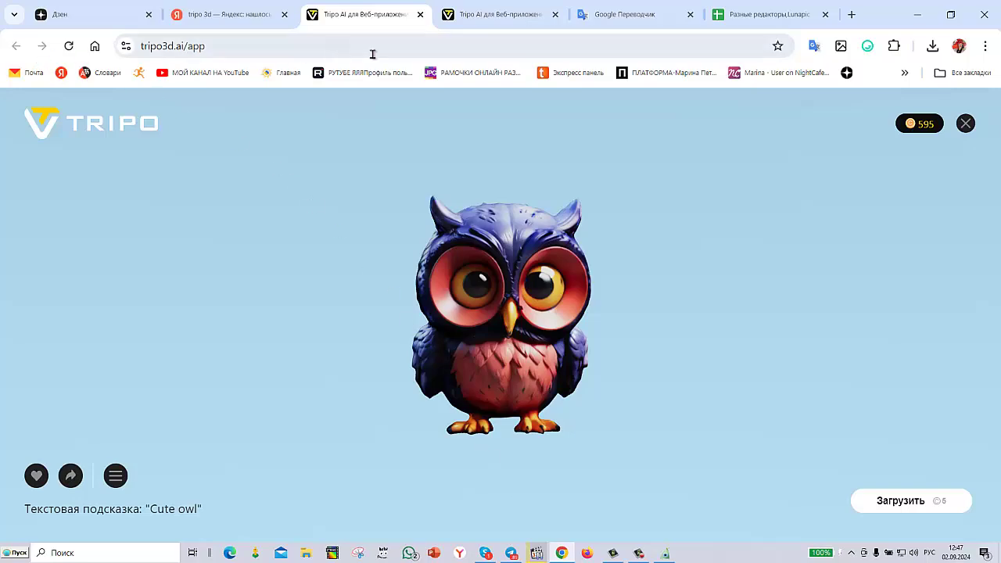
{"action": "left_click", "coordinate": [485, 16]}
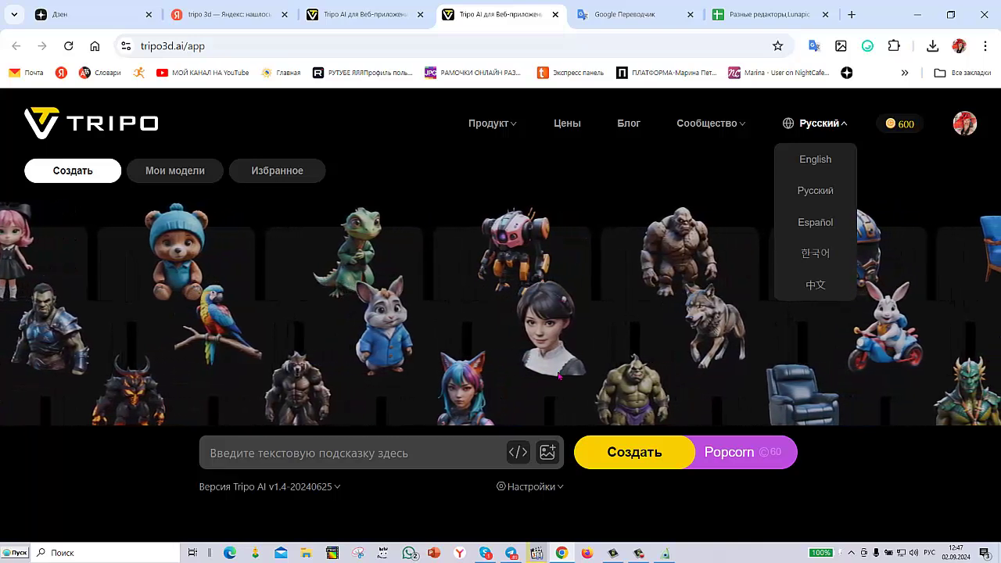
{"action": "left_click", "coordinate": [790, 190]}
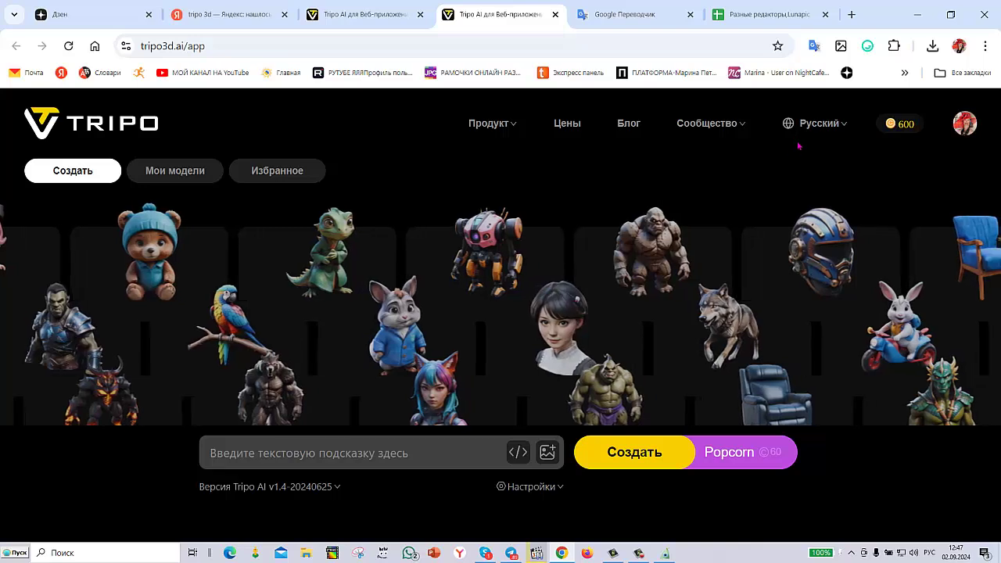
{"action": "mouse_move", "coordinate": [811, 130]}
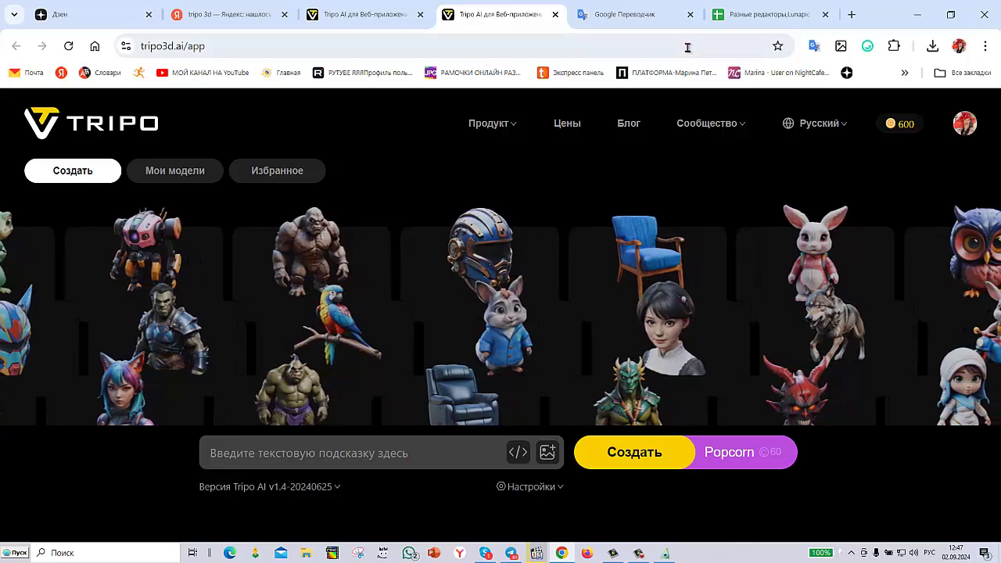
Step: Copy the English translation "cartoon girl" from Google Translate
{"action": "left_click", "coordinate": [647, 17]}
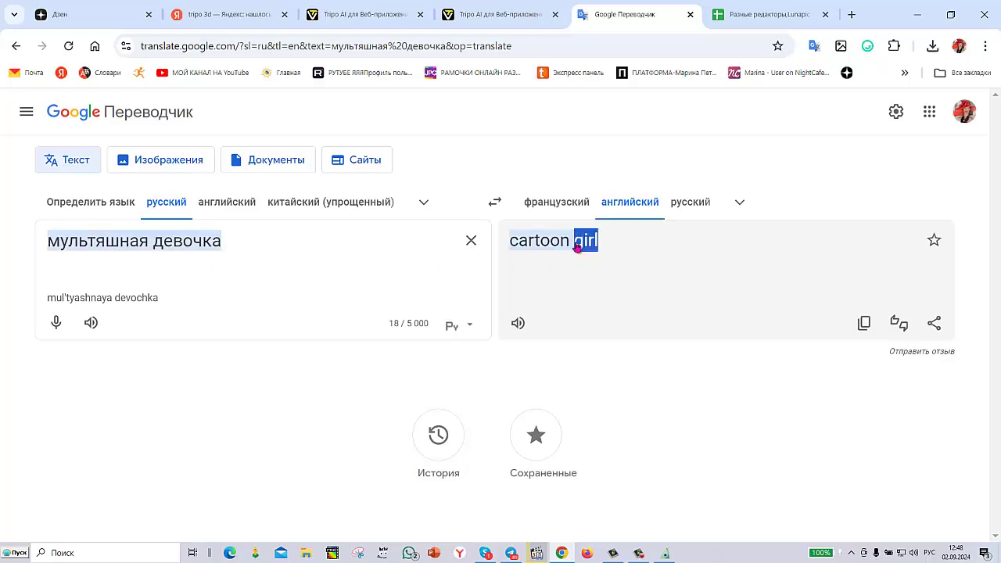
{"action": "right_click", "coordinate": [524, 244]}
{"action": "left_click", "coordinate": [552, 258]}
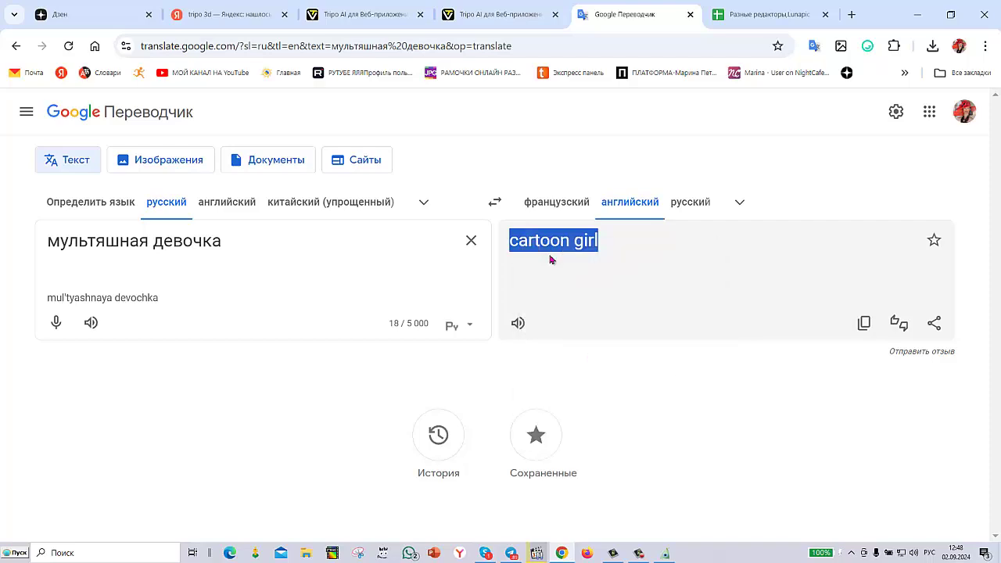
Step: On the Tripo creation page, enter the text prompt "cartoon girl" and start generating the models
{"action": "left_click", "coordinate": [477, 17]}
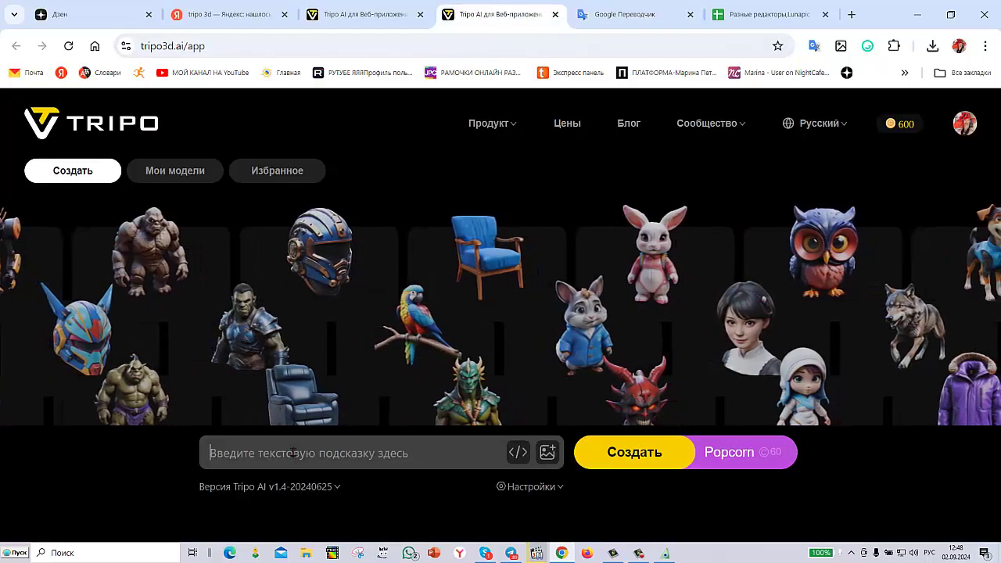
{"action": "left_click", "coordinate": [292, 454]}
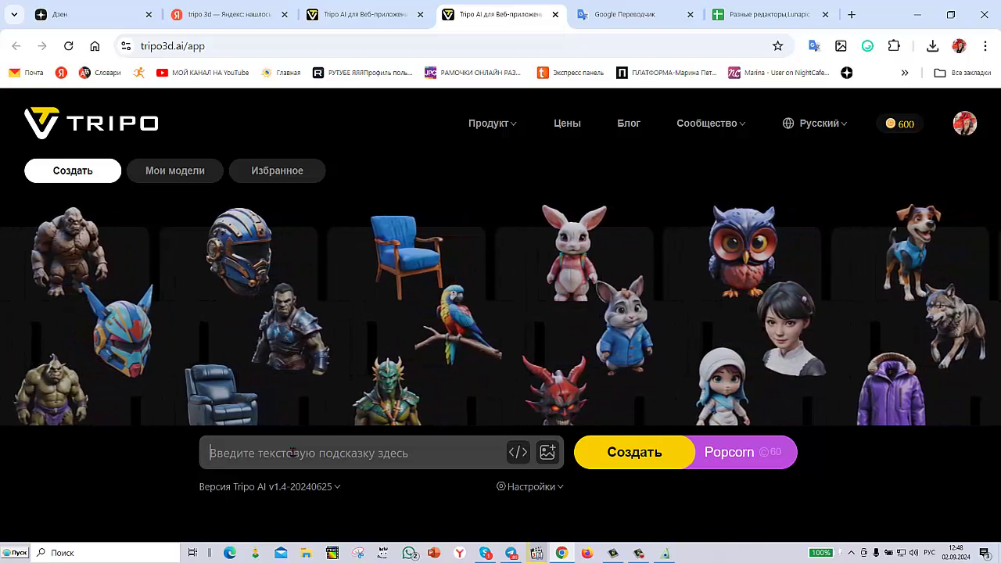
{"action": "key", "text": "alt+shift"}
{"action": "type", "text": "carton"}
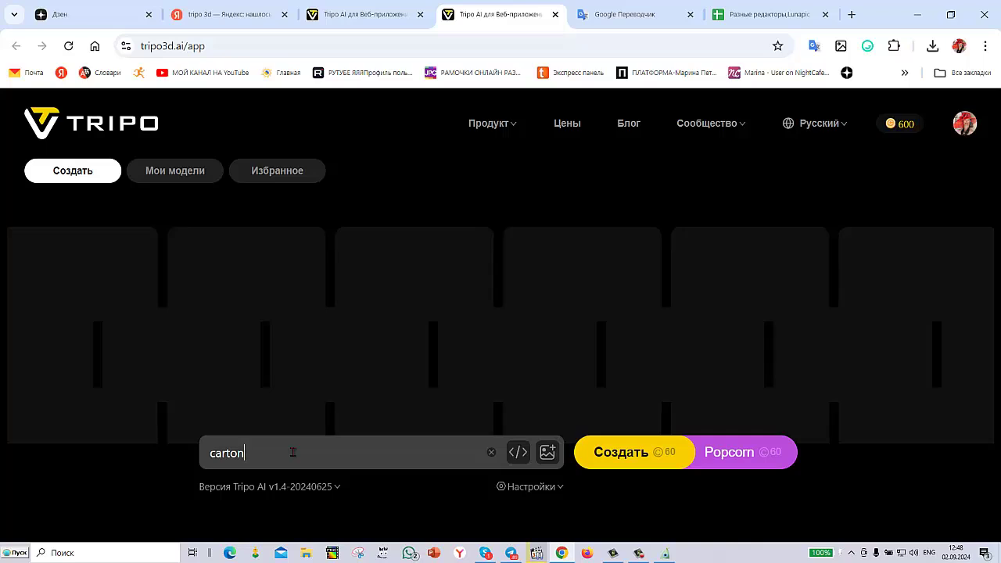
{"action": "left_click", "coordinate": [611, 16]}
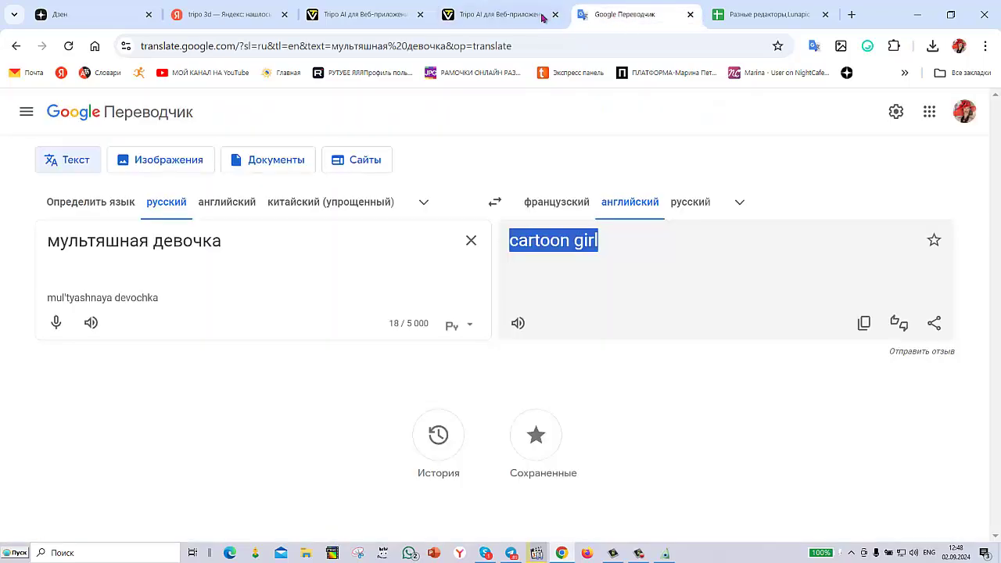
{"action": "left_click", "coordinate": [480, 17]}
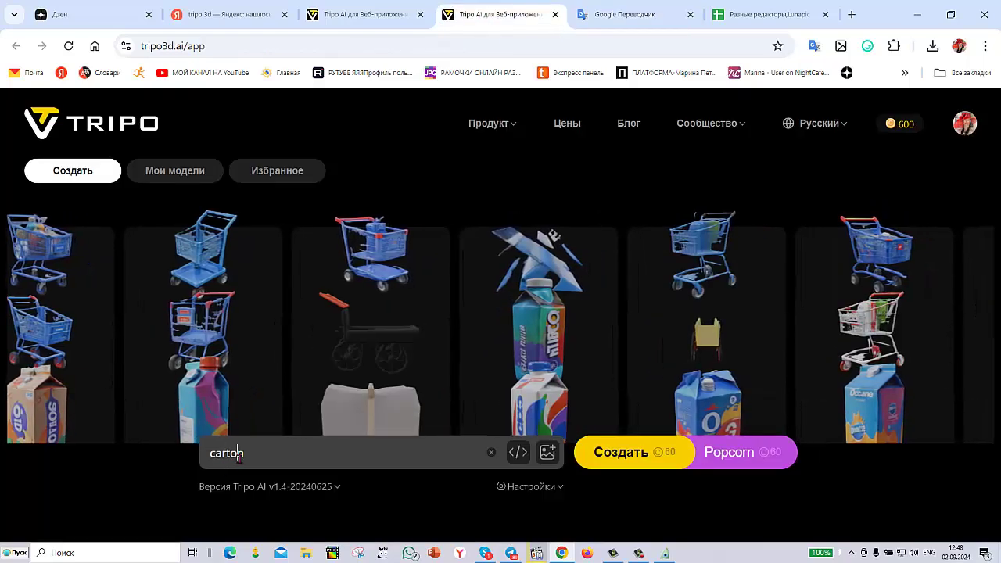
{"action": "type", "text": "on"}
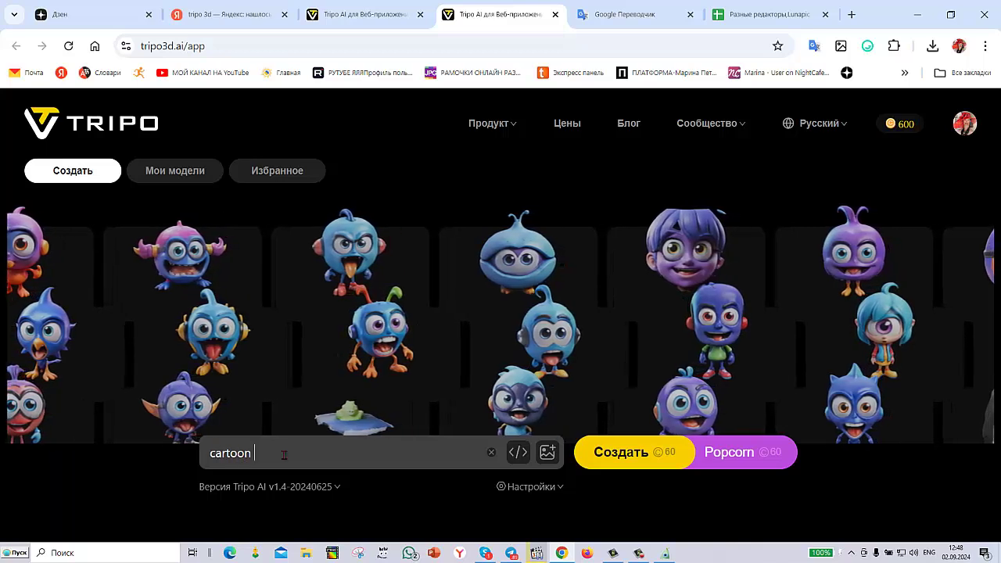
{"action": "type", "text": " gi"}
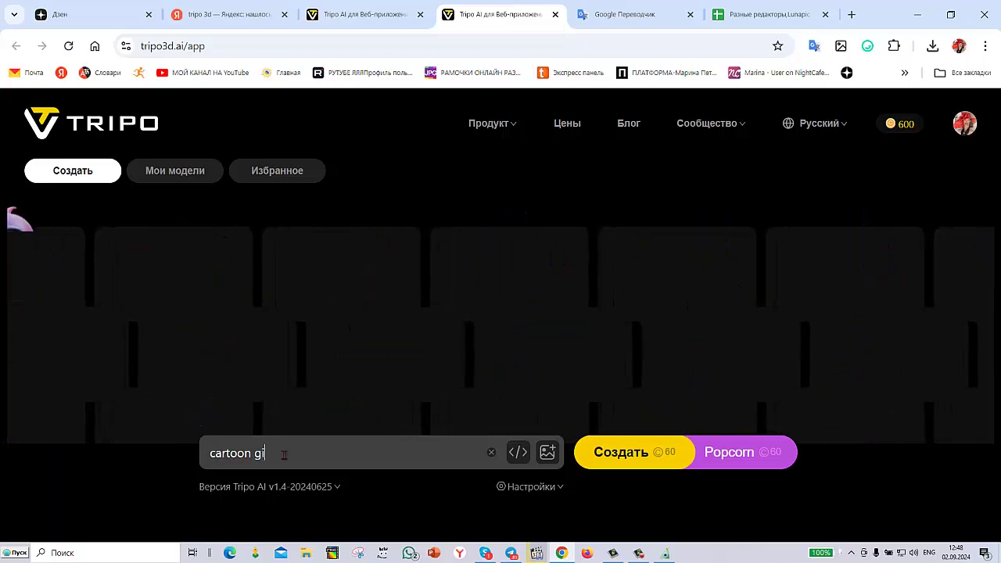
{"action": "type", "text": "rl"}
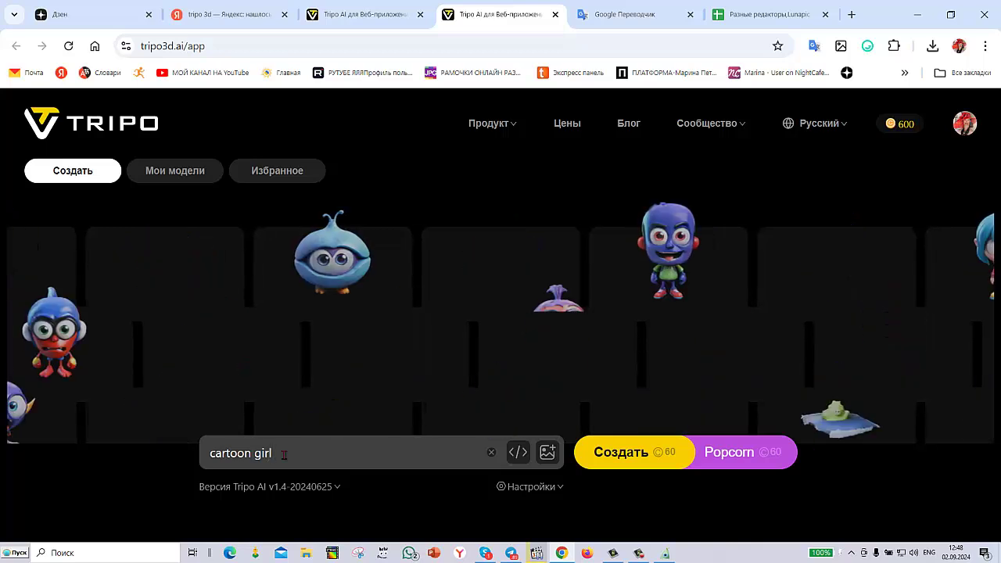
{"action": "left_click", "coordinate": [618, 457]}
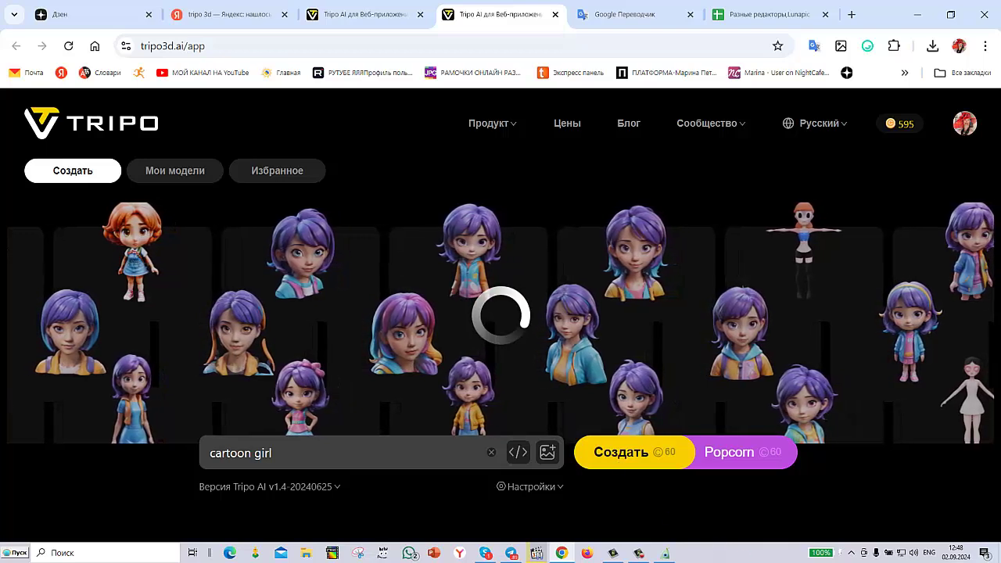
{"action": "left_click", "coordinate": [638, 554]}
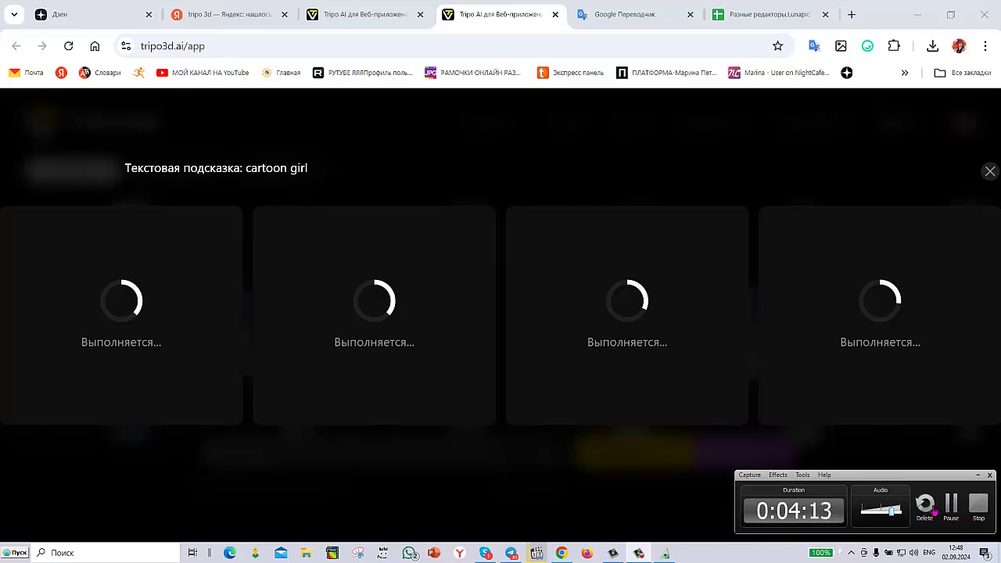
{"action": "left_click", "coordinate": [978, 475]}
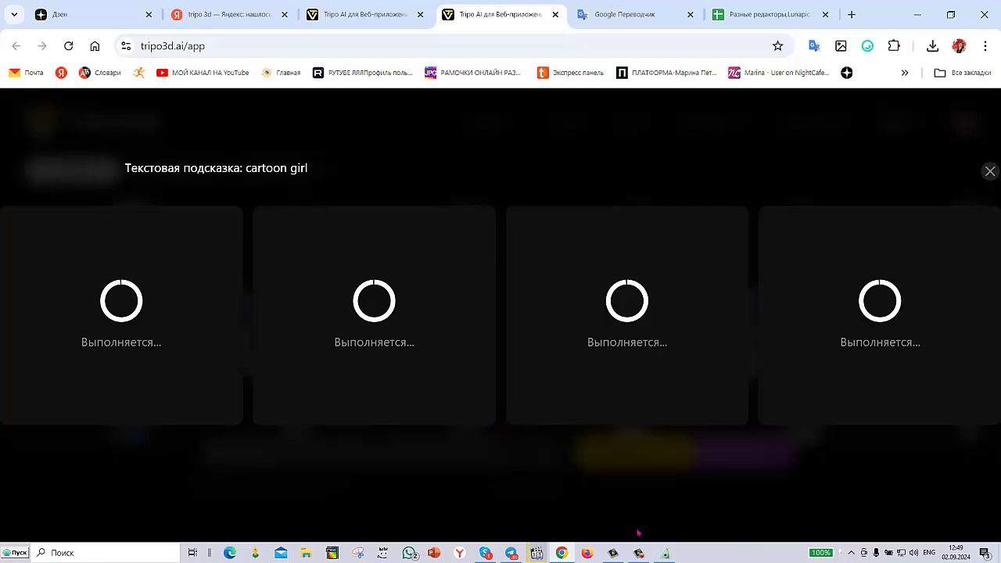
{"action": "mouse_move", "coordinate": [638, 554]}
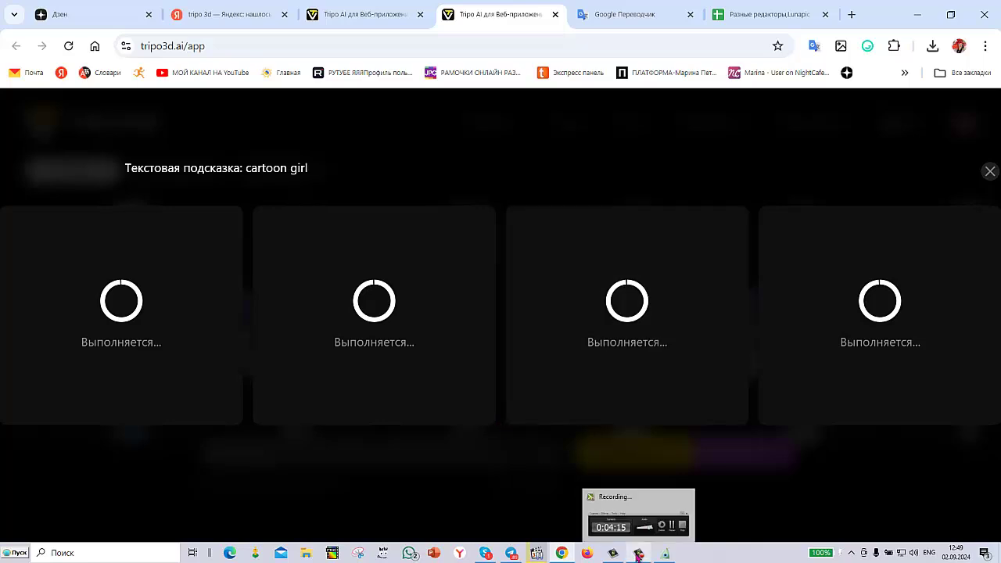
{"action": "left_click", "coordinate": [639, 516]}
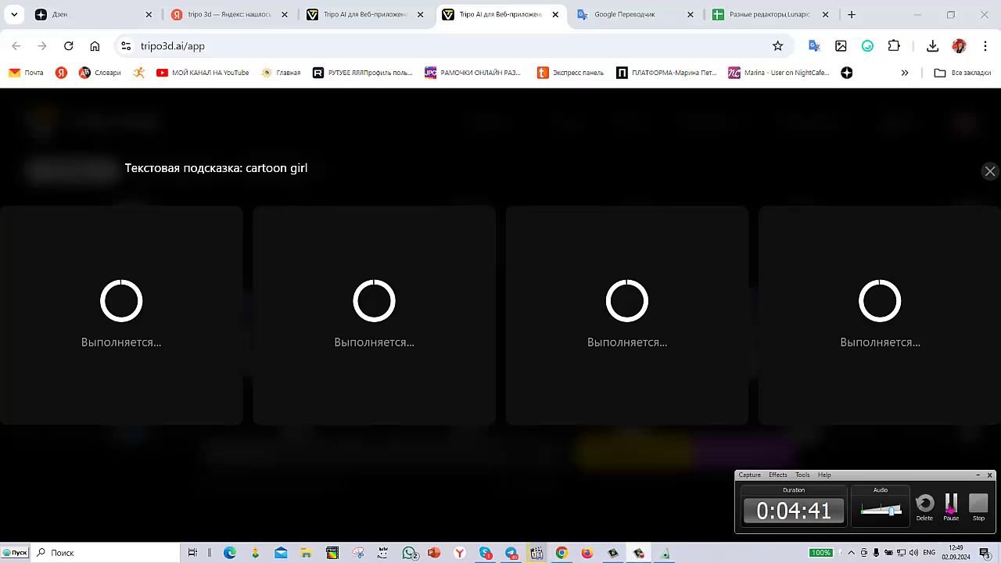
{"action": "left_click", "coordinate": [951, 507]}
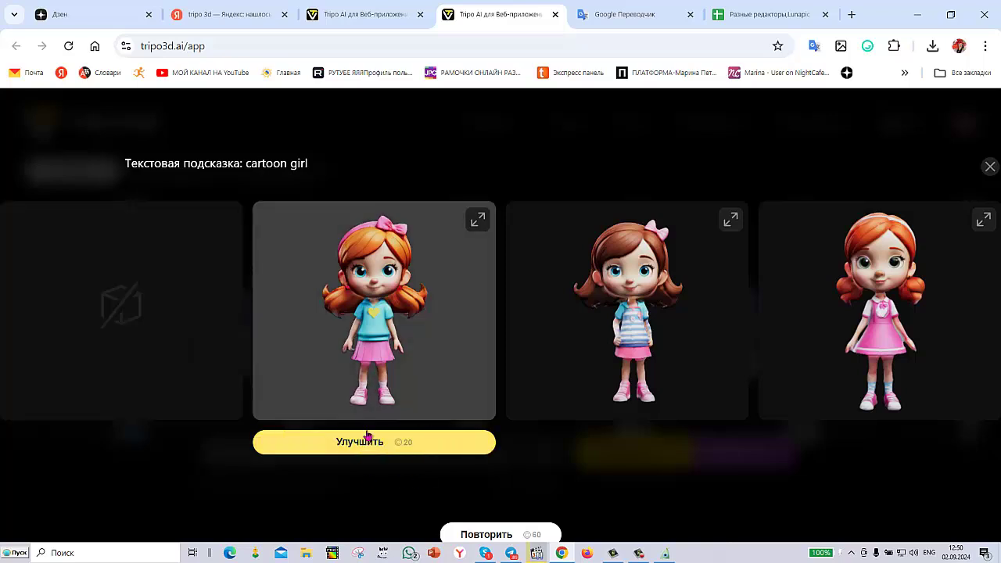
Step: Examine the orange-haired girl in the blue top in the enlarged 3D view, compare its page with the owl's, and close the view
{"action": "left_click", "coordinate": [478, 221]}
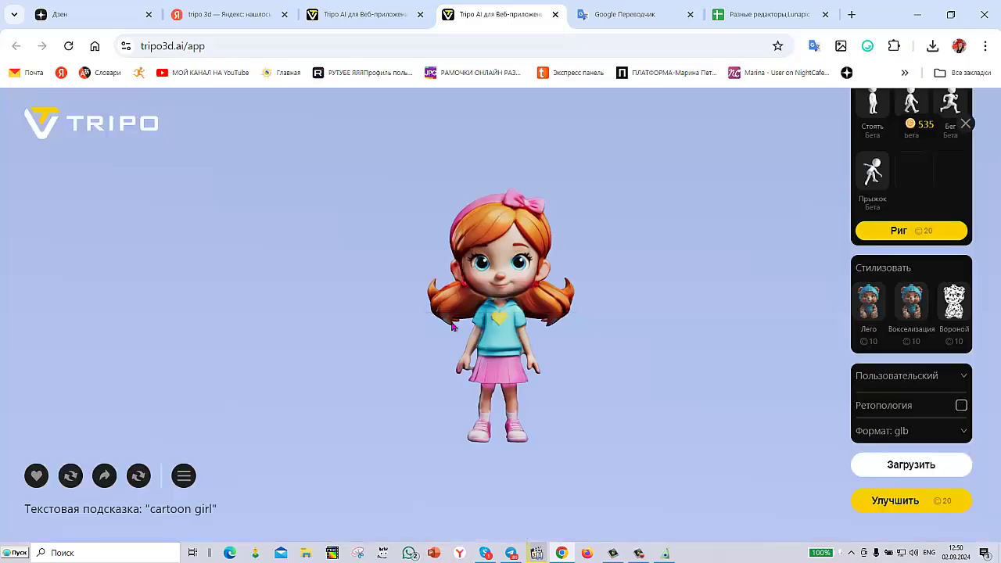
{"action": "left_click_drag", "start_coordinate": [480, 361], "coordinate": [526, 373]}
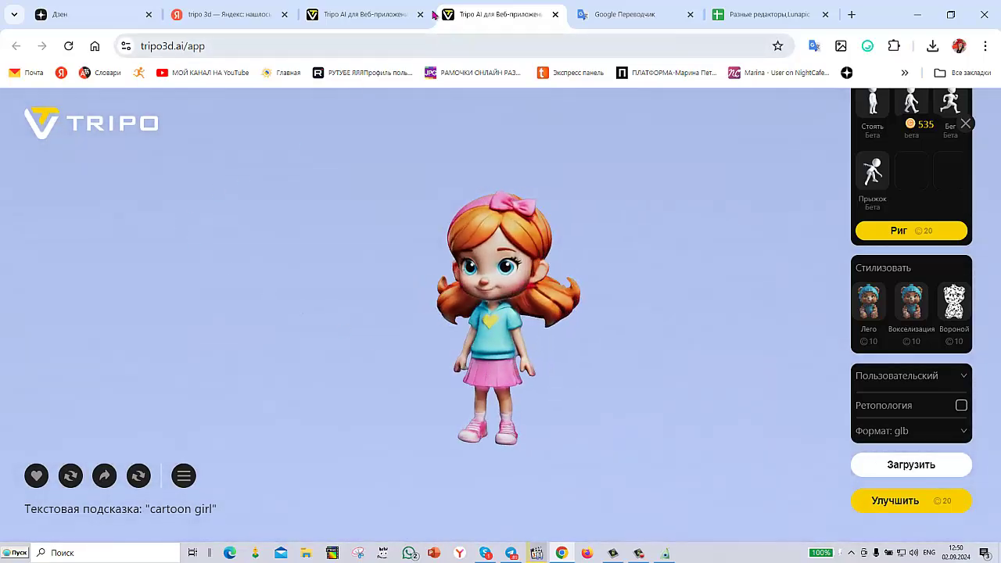
{"action": "left_click", "coordinate": [381, 15]}
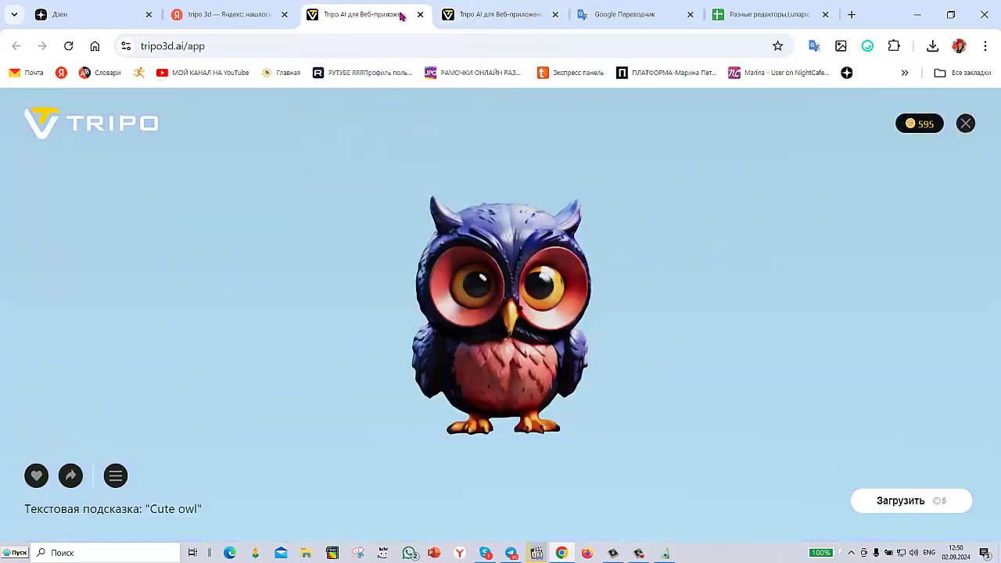
{"action": "left_click", "coordinate": [532, 16]}
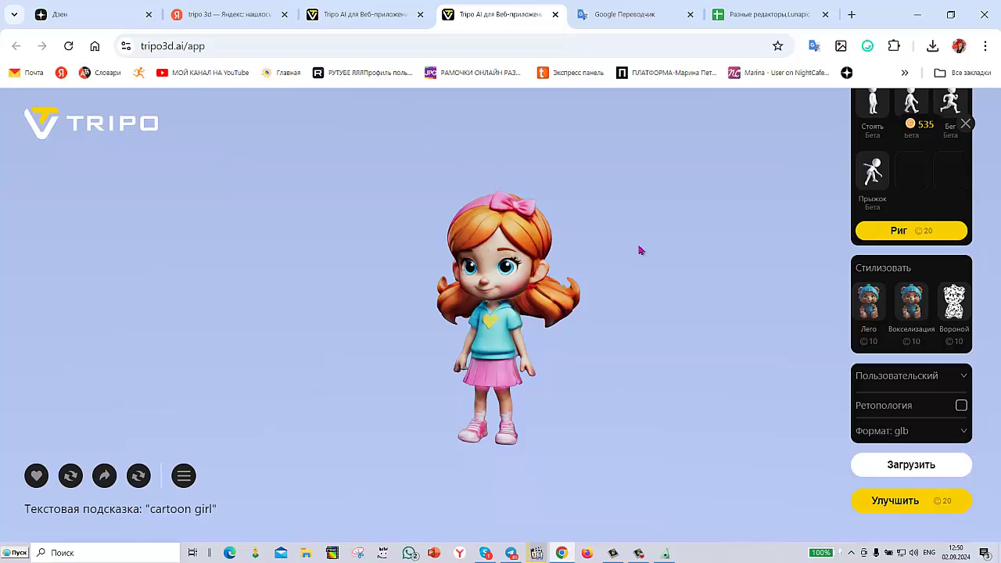
{"action": "scroll", "coordinate": [675, 258], "scroll_direction": "up", "scroll_amount": 1}
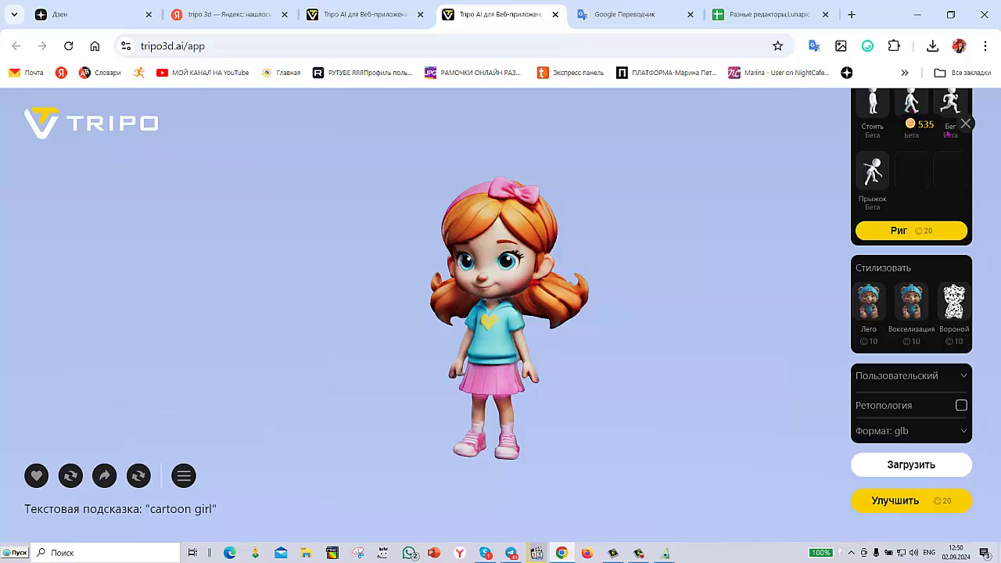
{"action": "left_click", "coordinate": [965, 124]}
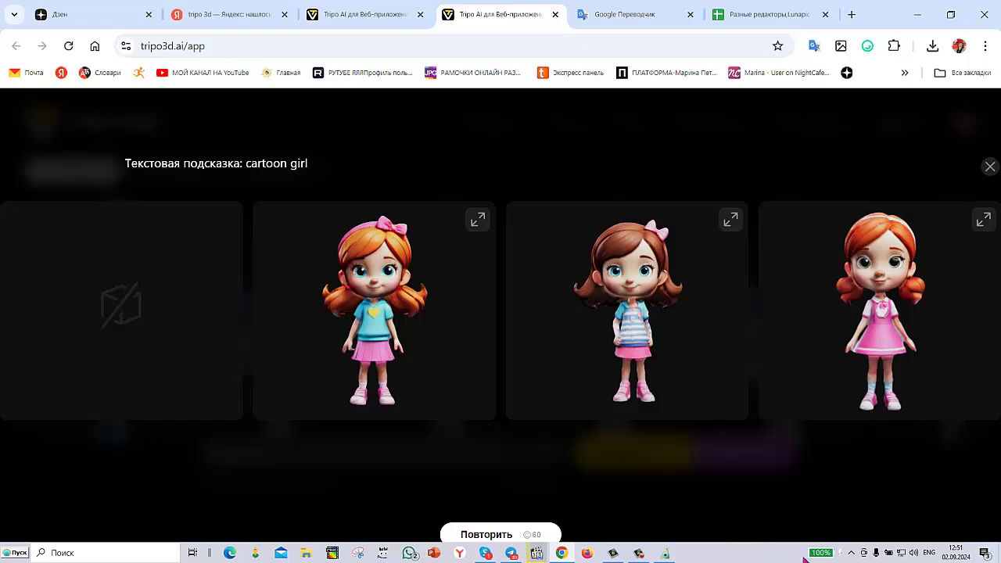
{"action": "left_click", "coordinate": [637, 553]}
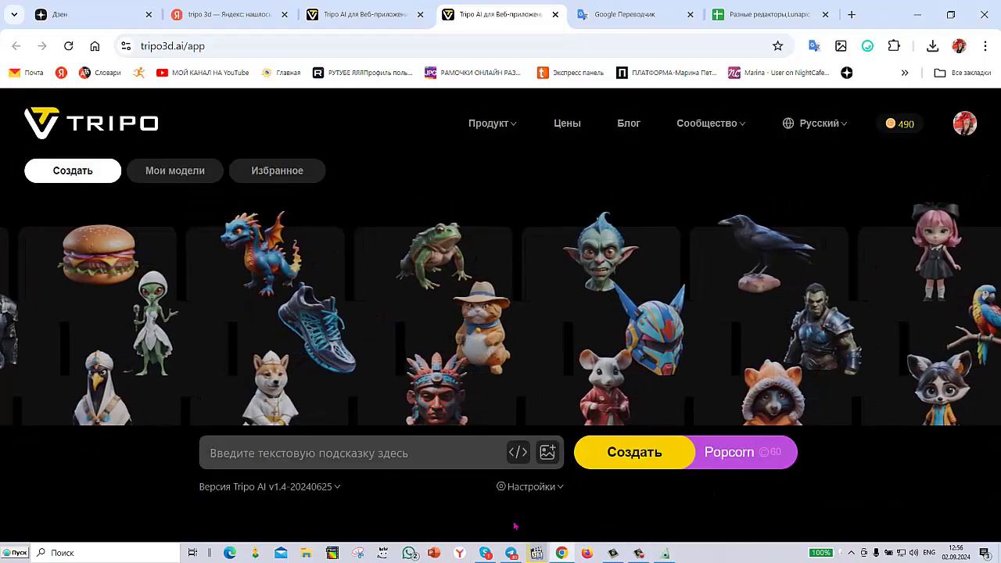
Step: Enter the text prompt "cartoon boy" and start generating the models
{"action": "left_click", "coordinate": [259, 455]}
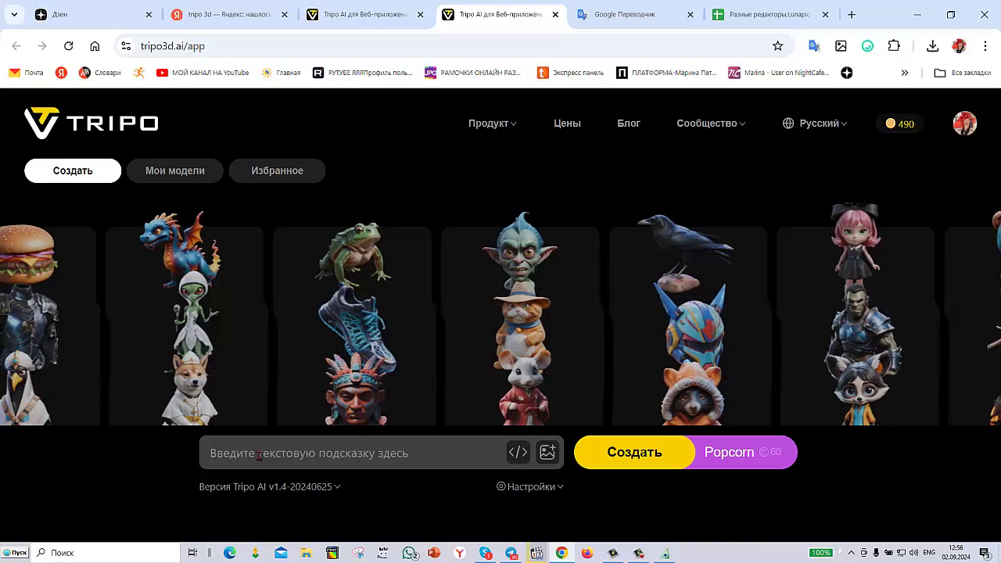
{"action": "type", "text": "ca"}
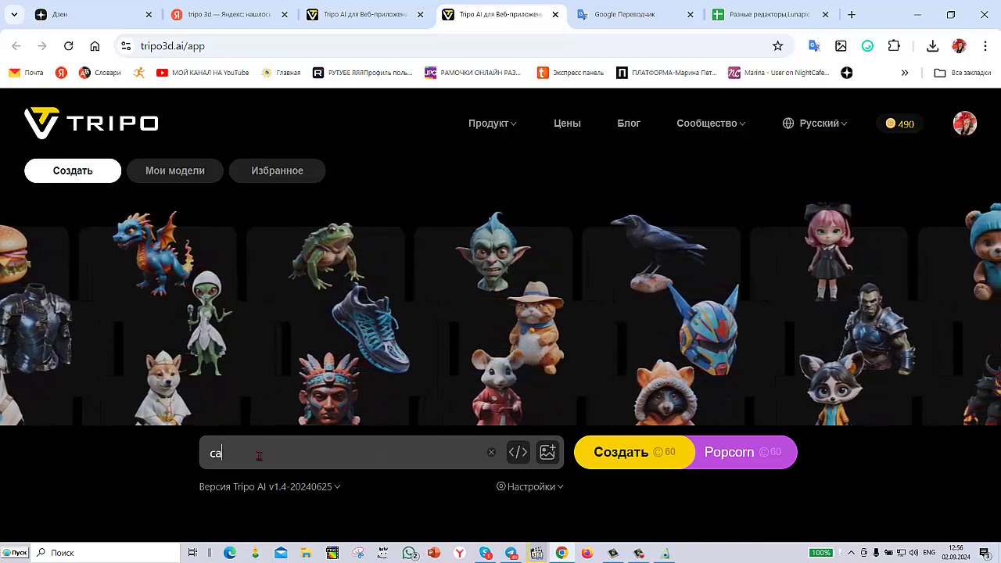
{"action": "type", "text": "rtoon "}
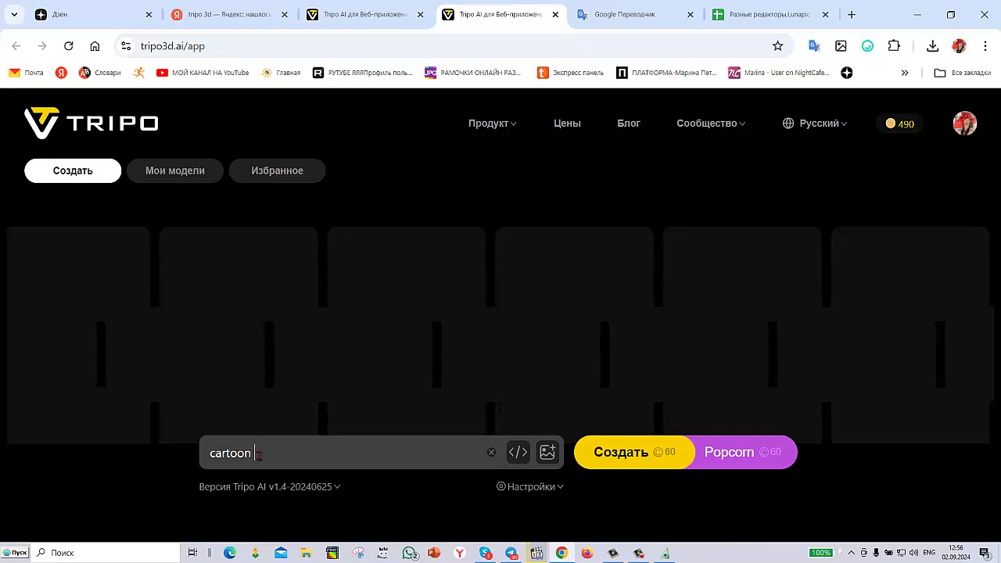
{"action": "type", "text": "lo"}
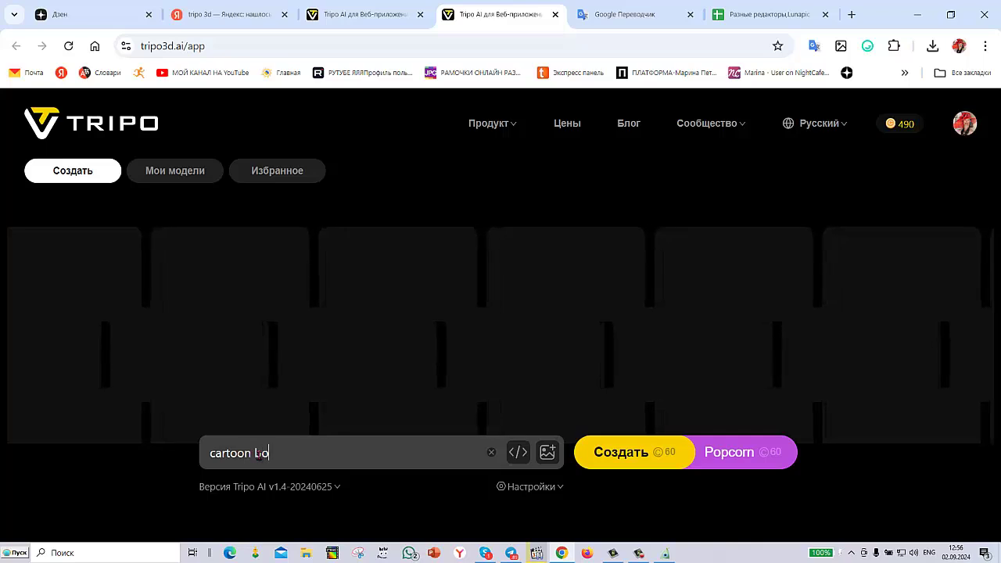
{"action": "type", "text": "y"}
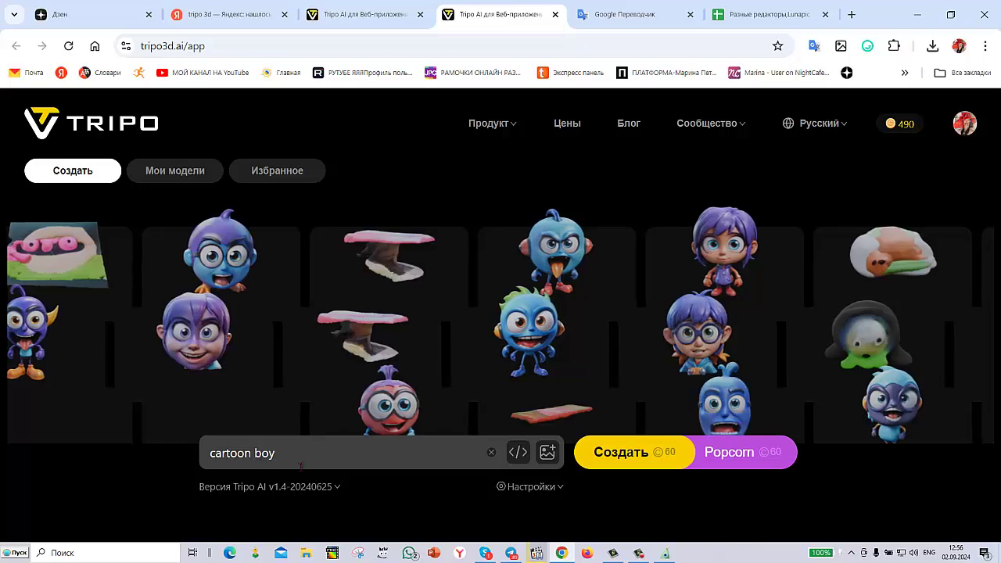
{"action": "left_click", "coordinate": [616, 458]}
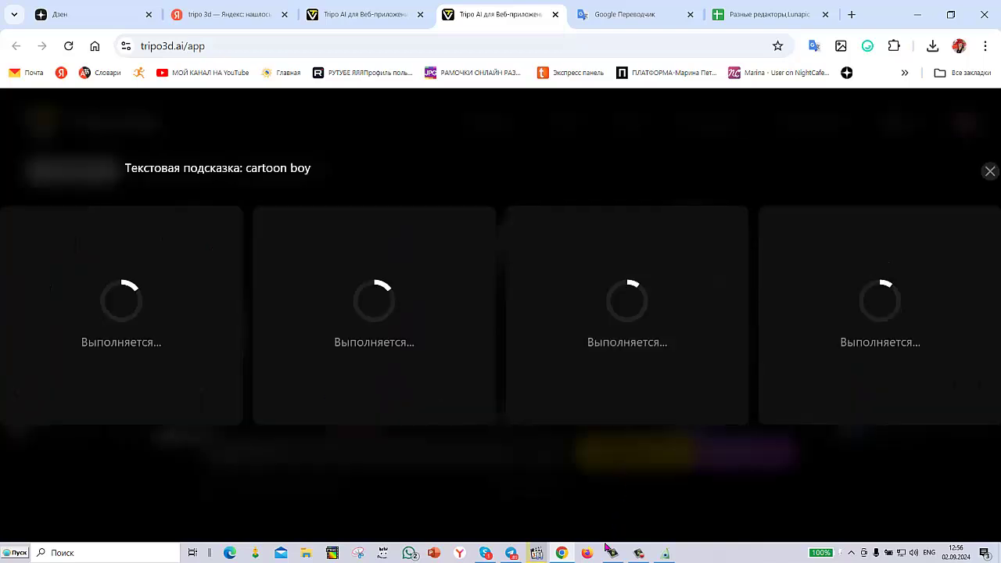
{"action": "left_click", "coordinate": [639, 553]}
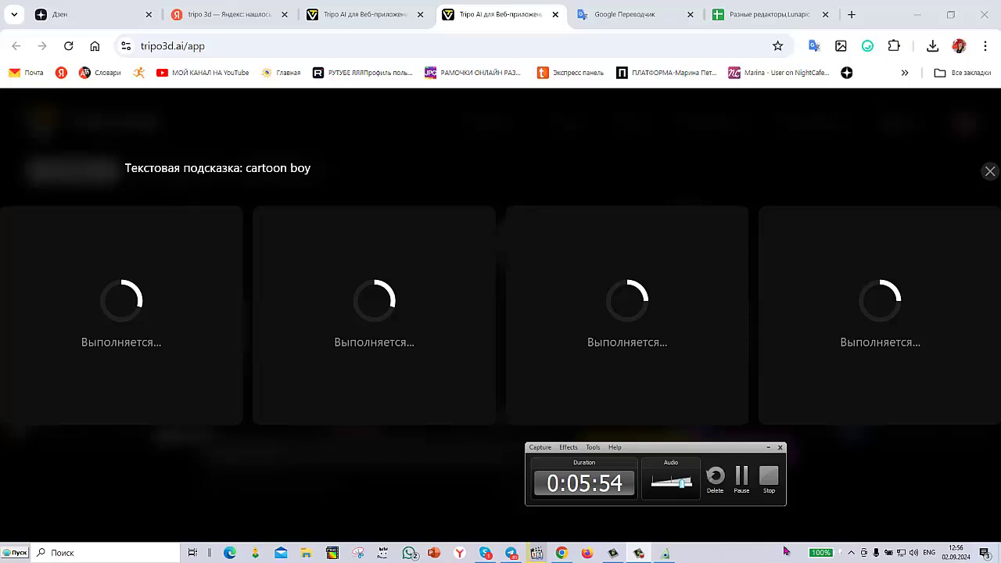
{"action": "left_click", "coordinate": [741, 479]}
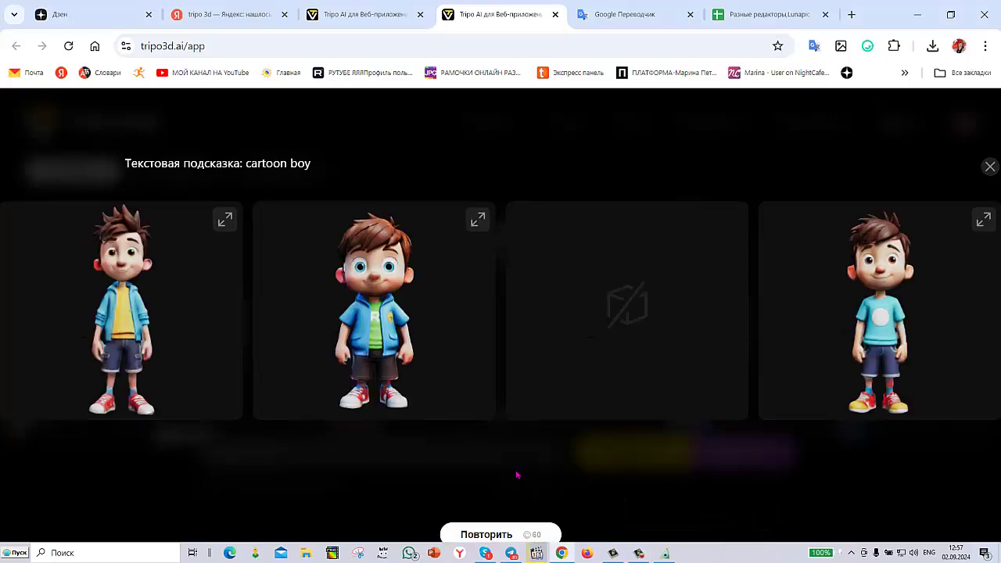
Step: Open the fourth cartoon boy variant in the enlarged 3D view and set its download format to fbx
{"action": "mouse_move", "coordinate": [469, 407]}
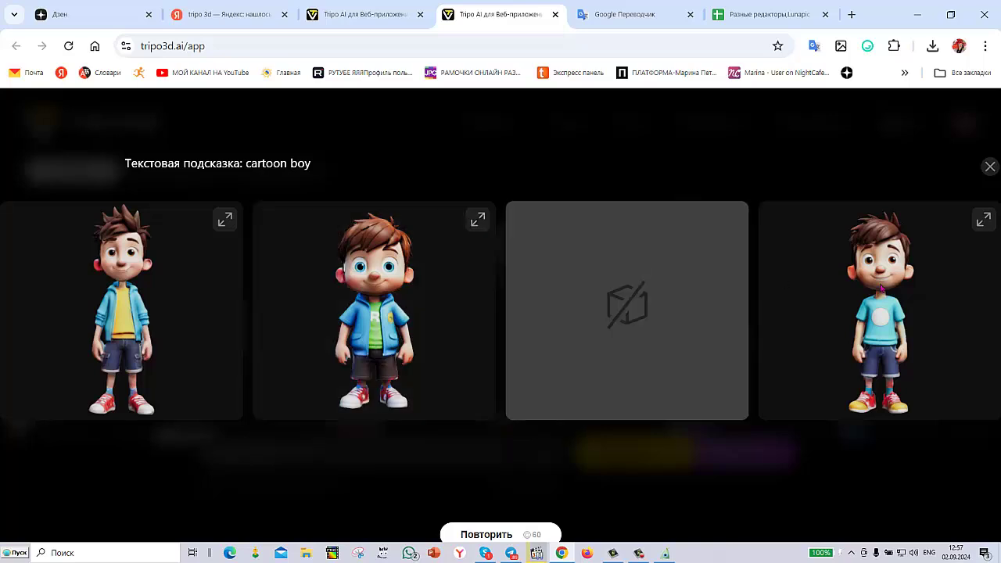
{"action": "mouse_move", "coordinate": [990, 244]}
{"action": "left_click", "coordinate": [983, 220]}
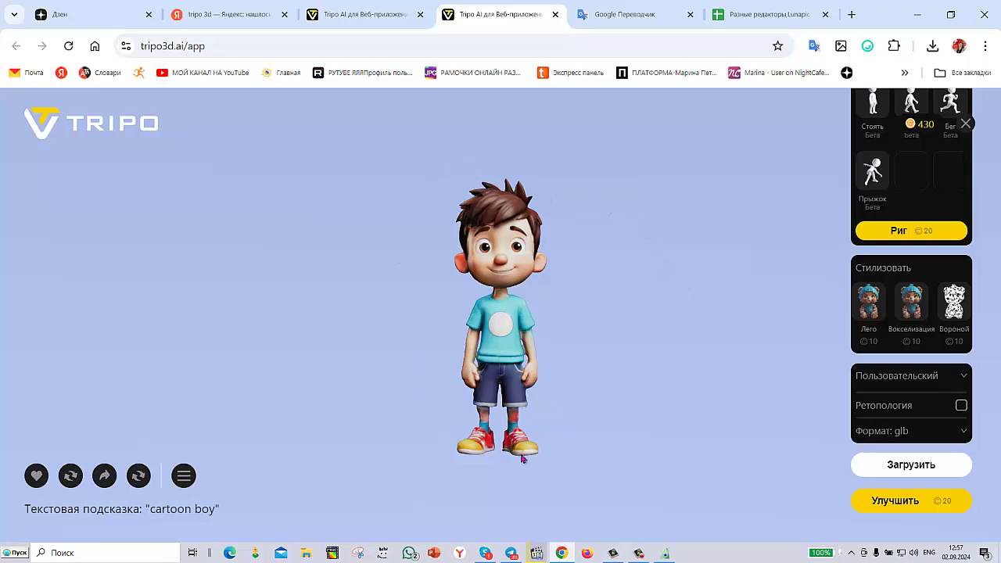
{"action": "left_click", "coordinate": [965, 438]}
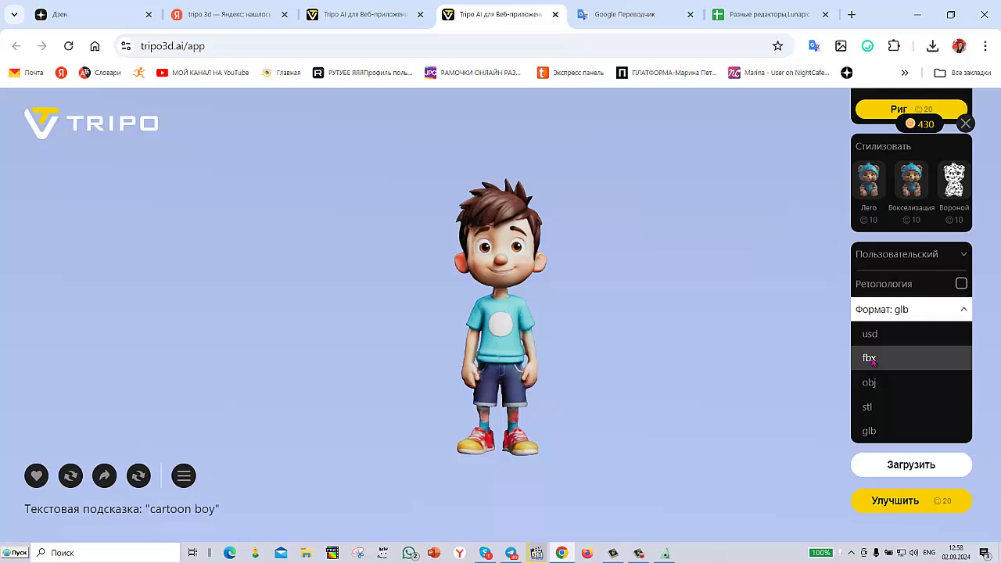
{"action": "left_click", "coordinate": [639, 553]}
{"action": "left_click", "coordinate": [835, 490]}
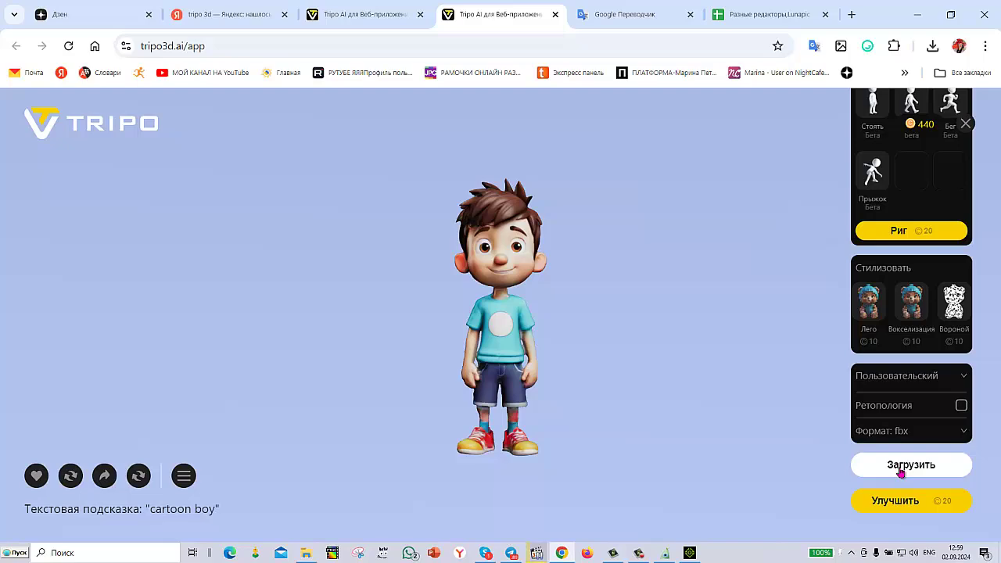
Step: Minimize the browser and select the converted model's fbx.fbm folder in the "МОДЕЛИ с сайта ТРИПО" folder
{"action": "left_click", "coordinate": [919, 14]}
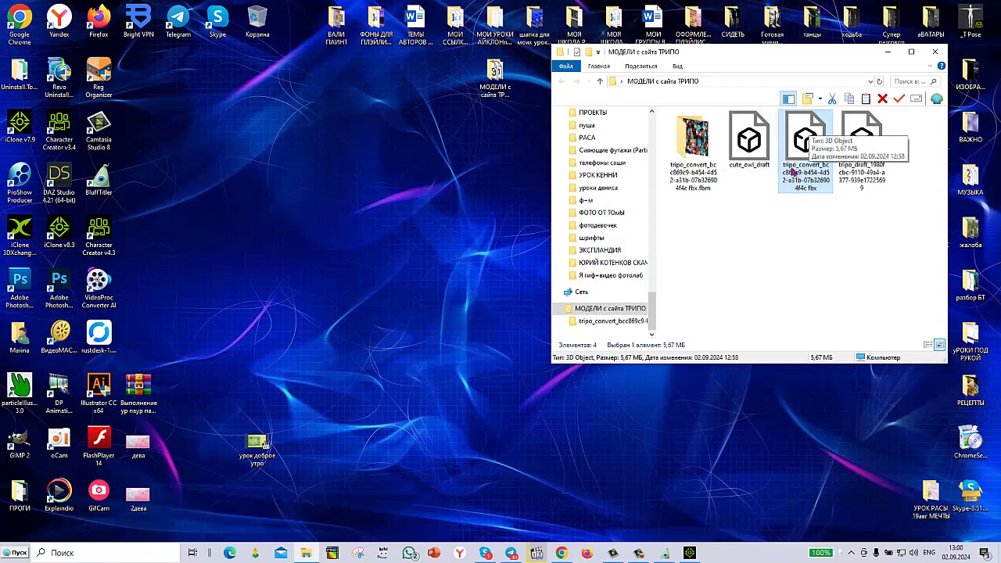
{"action": "left_click", "coordinate": [696, 154]}
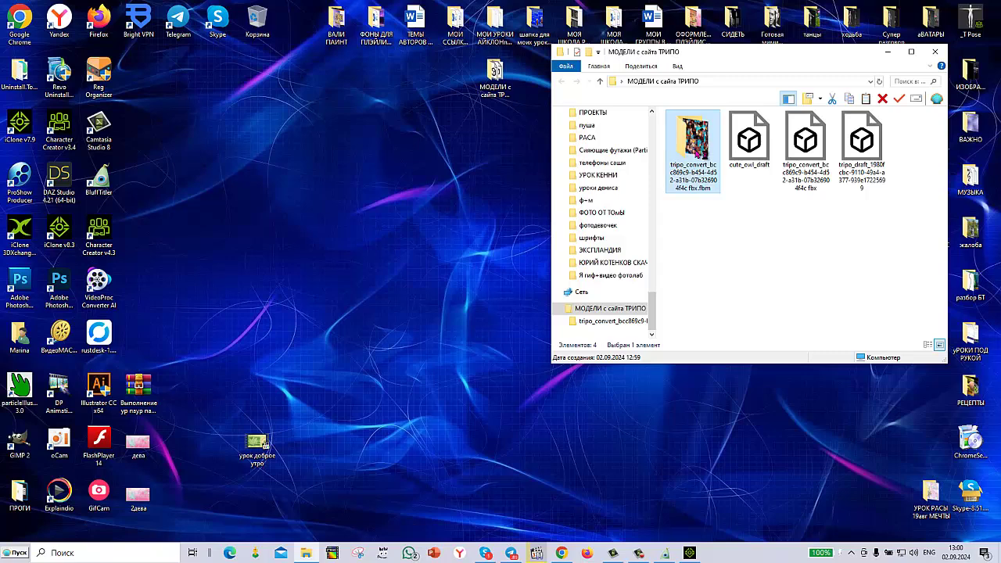
Step: Check the texture in the converted model's fbx.fbm folder, and import the tripo_convert fbx file into the iClone 7 scene
{"action": "double_click", "coordinate": [696, 154]}
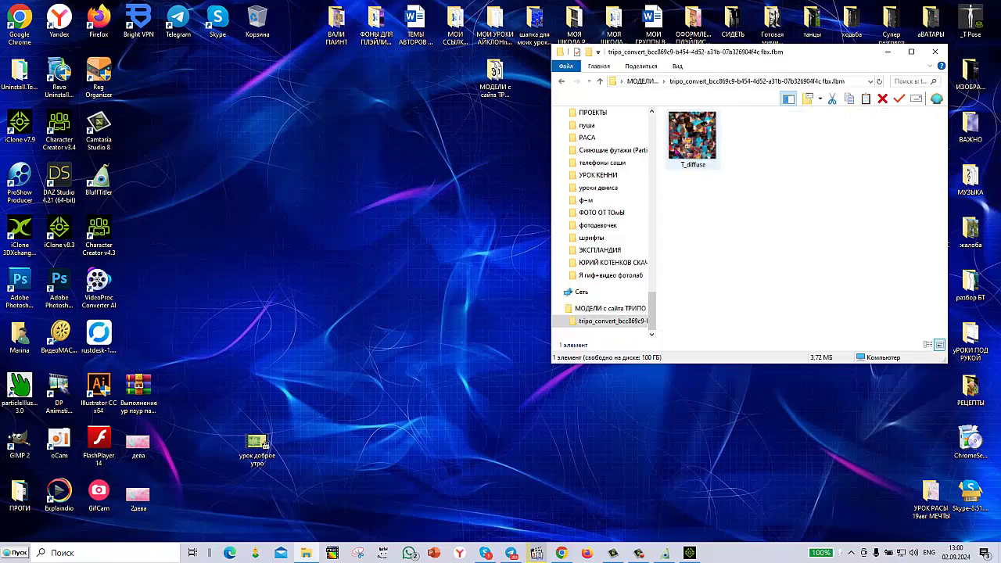
{"action": "left_click", "coordinate": [565, 86]}
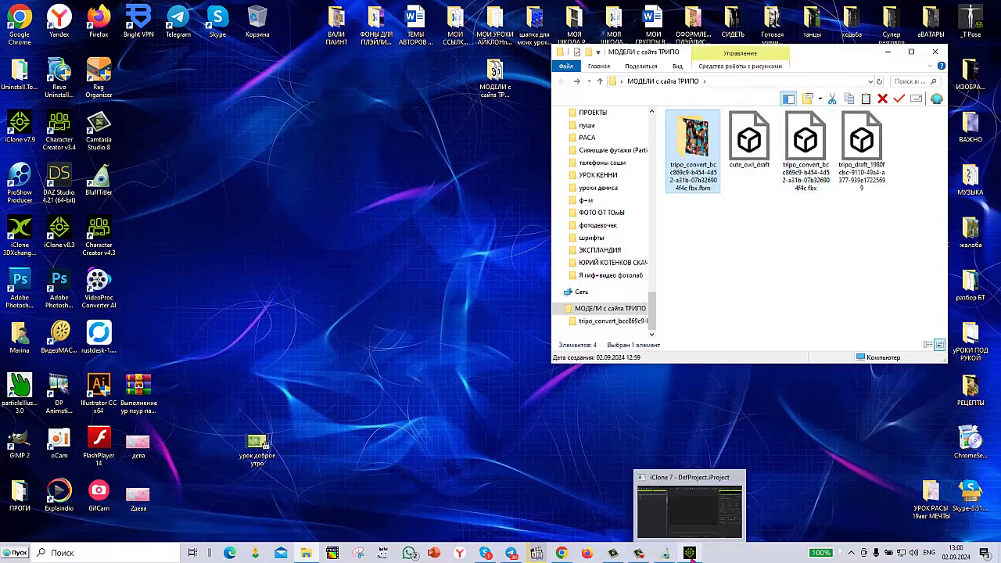
{"action": "left_click", "coordinate": [689, 508]}
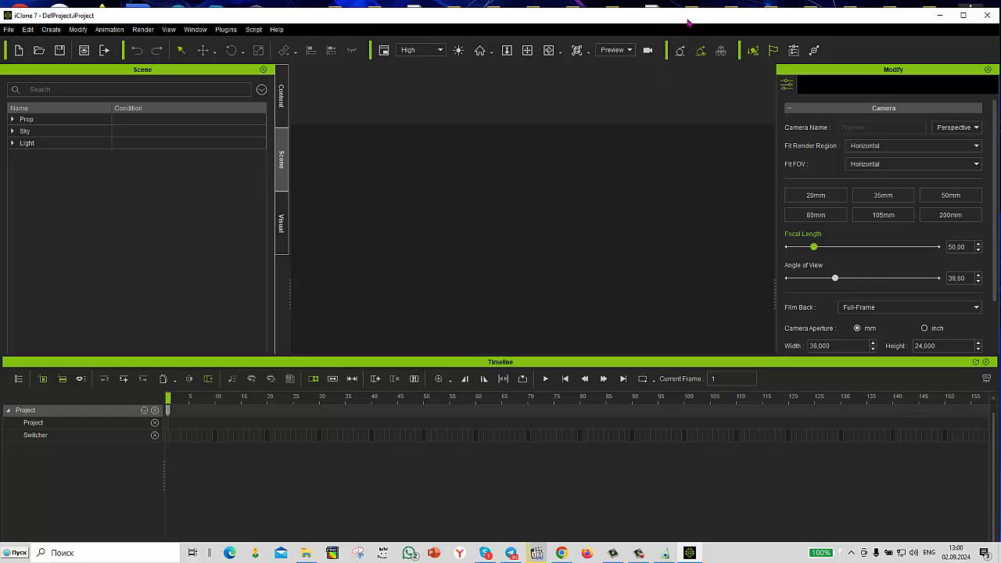
{"action": "left_click_drag", "start_coordinate": [688, 21], "coordinate": [501, 23]}
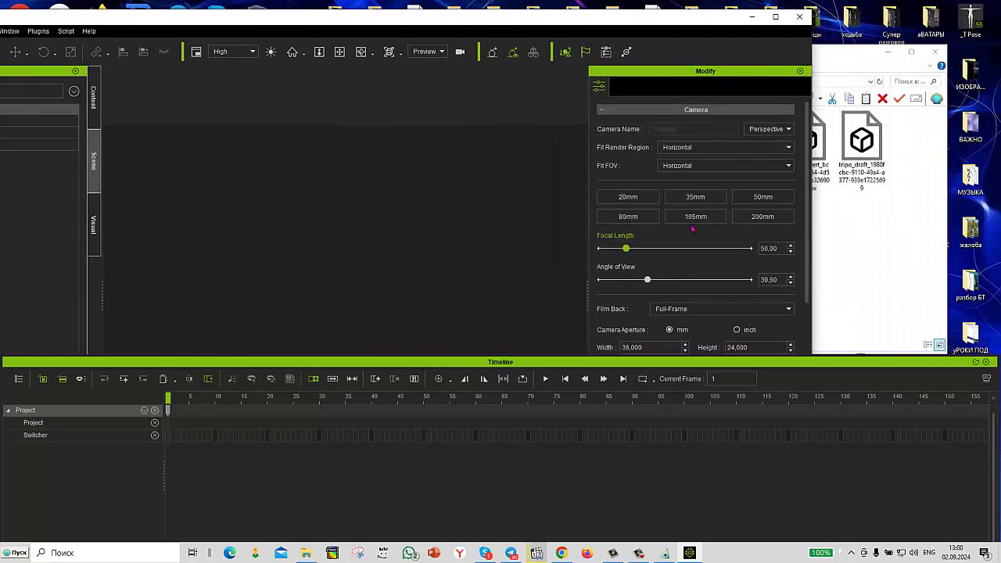
{"action": "left_click", "coordinate": [843, 250]}
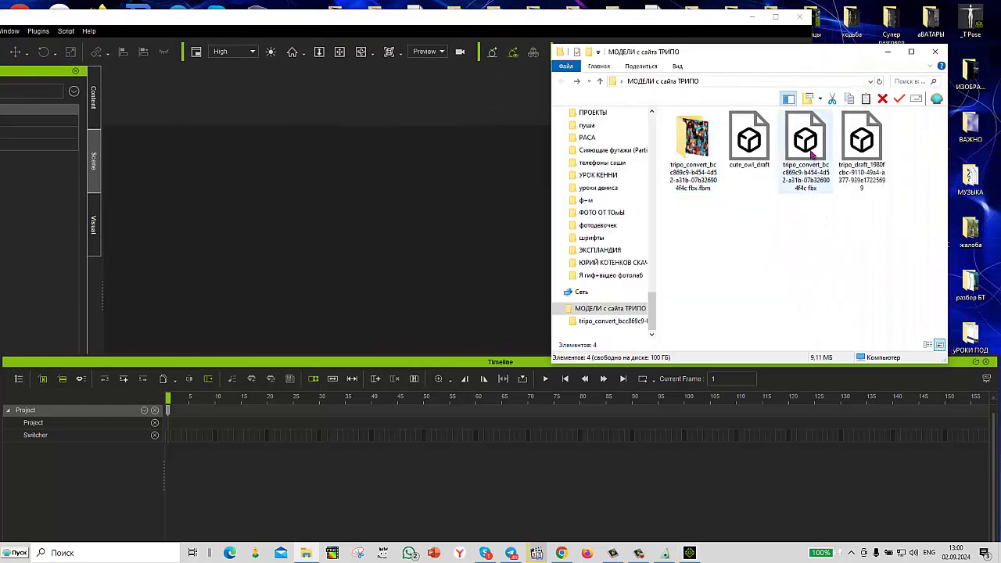
{"action": "left_click_drag", "start_coordinate": [812, 157], "coordinate": [437, 266]}
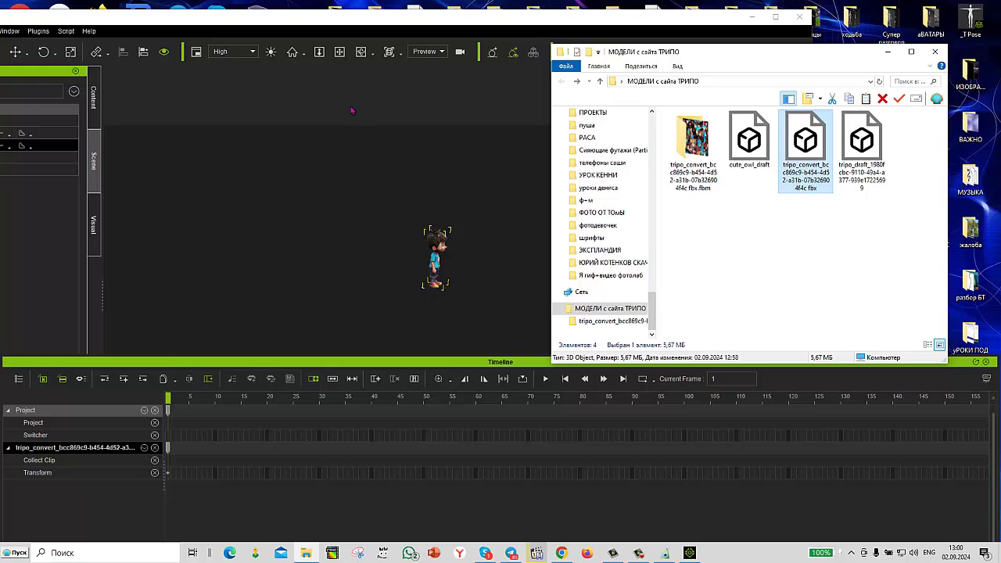
Step: Maximize the iClone window and rotate the boy about the Z axis to about -74.66 so he faces the camera
{"action": "left_click", "coordinate": [292, 53]}
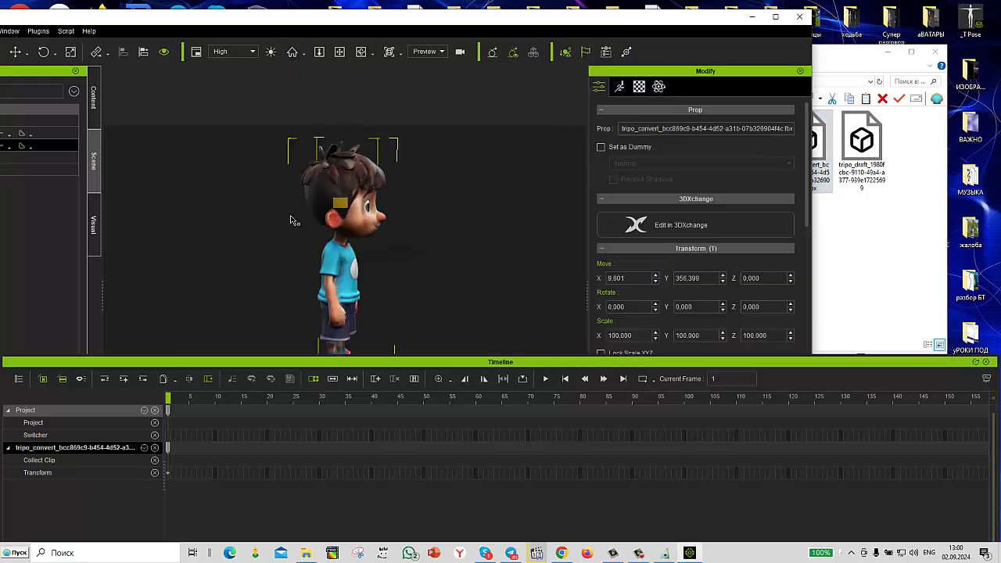
{"action": "left_click", "coordinate": [321, 106]}
{"action": "left_click", "coordinate": [360, 51]}
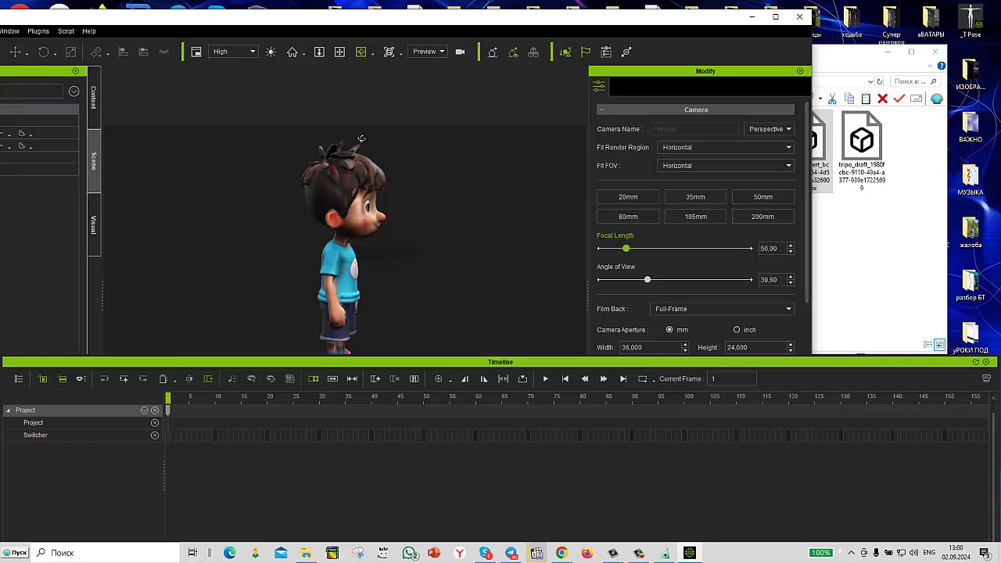
{"action": "left_click_drag", "start_coordinate": [356, 188], "coordinate": [362, 217]}
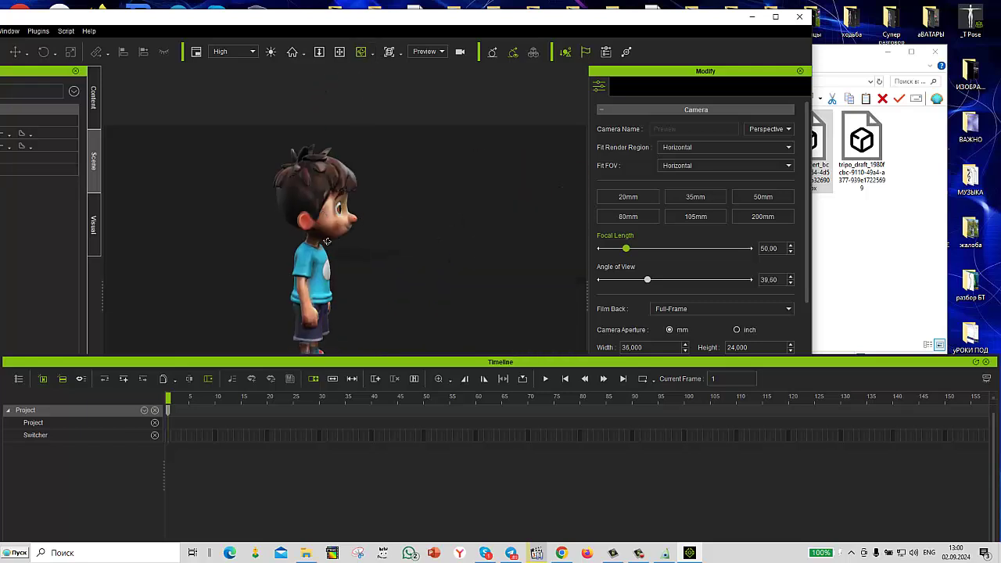
{"action": "left_click", "coordinate": [775, 17]}
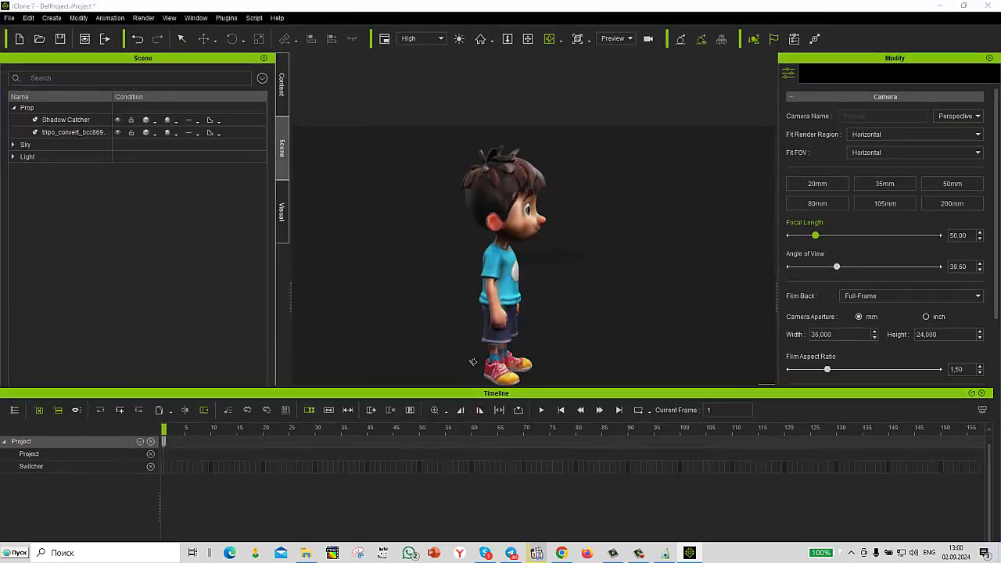
{"action": "left_click", "coordinate": [493, 313]}
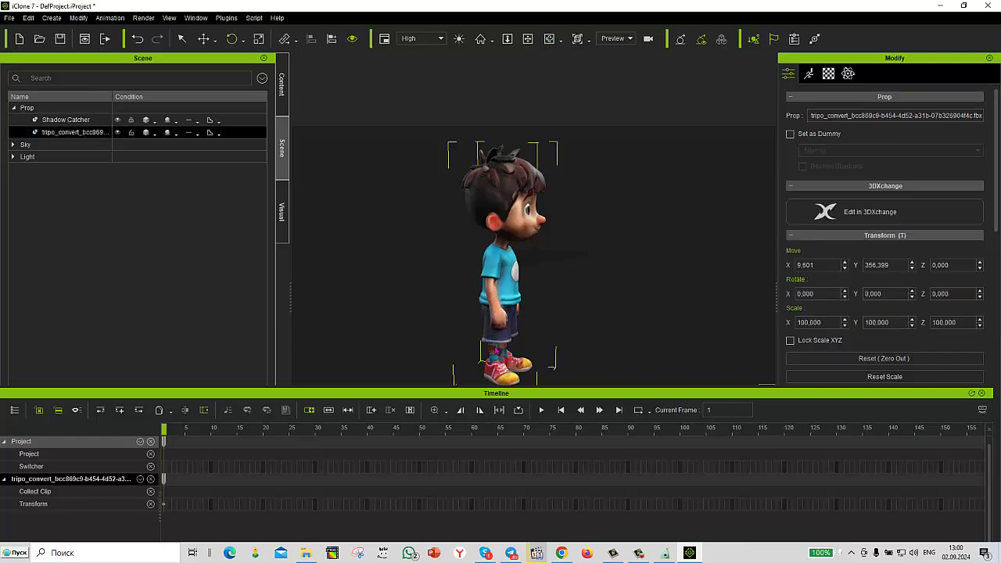
{"action": "key", "text": "e"}
{"action": "left_click_drag", "start_coordinate": [503, 273], "coordinate": [464, 283]}
{"action": "left_click_drag", "start_coordinate": [447, 291], "coordinate": [472, 308]}
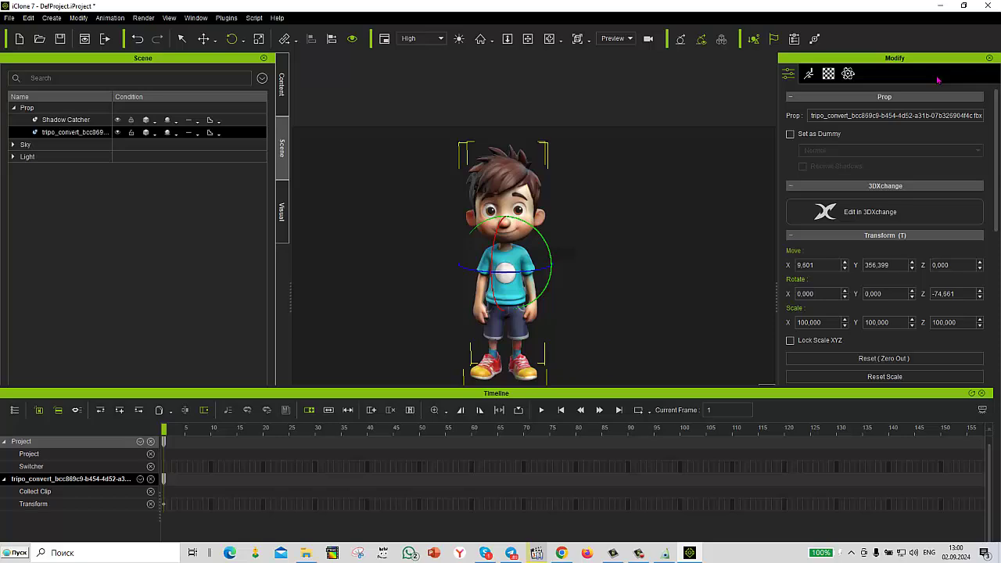
Step: Minimize iClone, switch to BluffTitler, and add the tripo_draft girl model as a new 3D model layer
{"action": "left_click", "coordinate": [941, 6]}
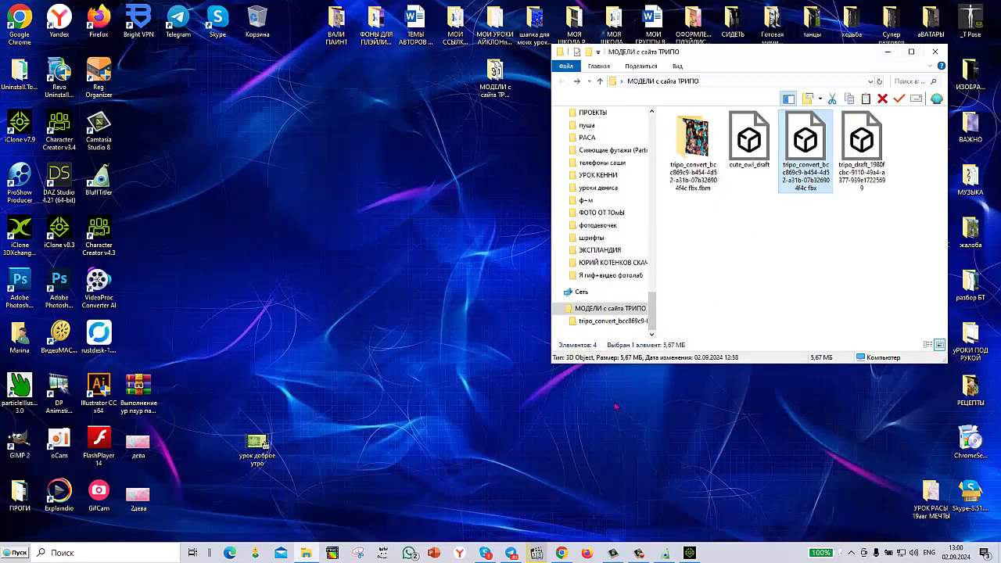
{"action": "left_click", "coordinate": [665, 553]}
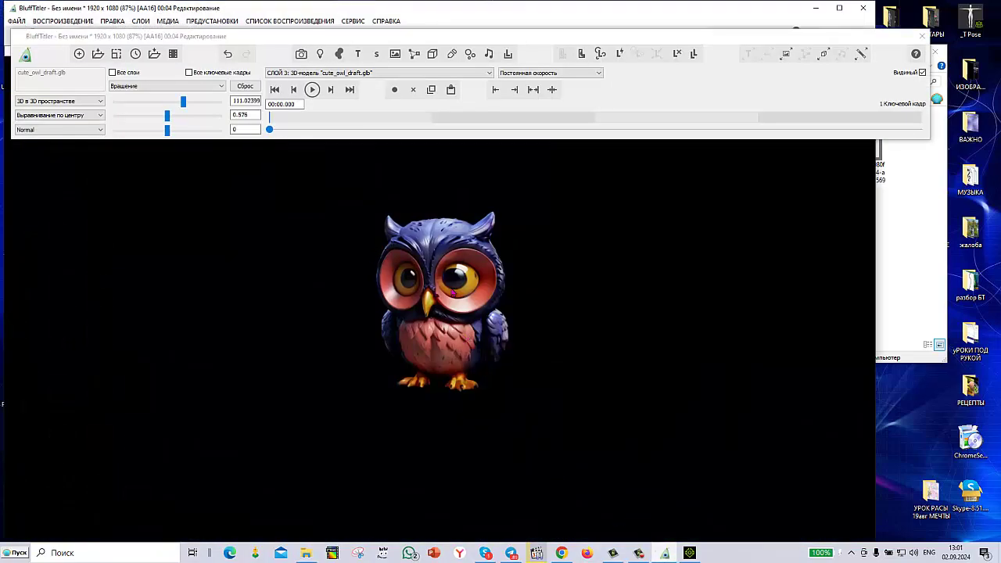
{"action": "left_click", "coordinate": [433, 53]}
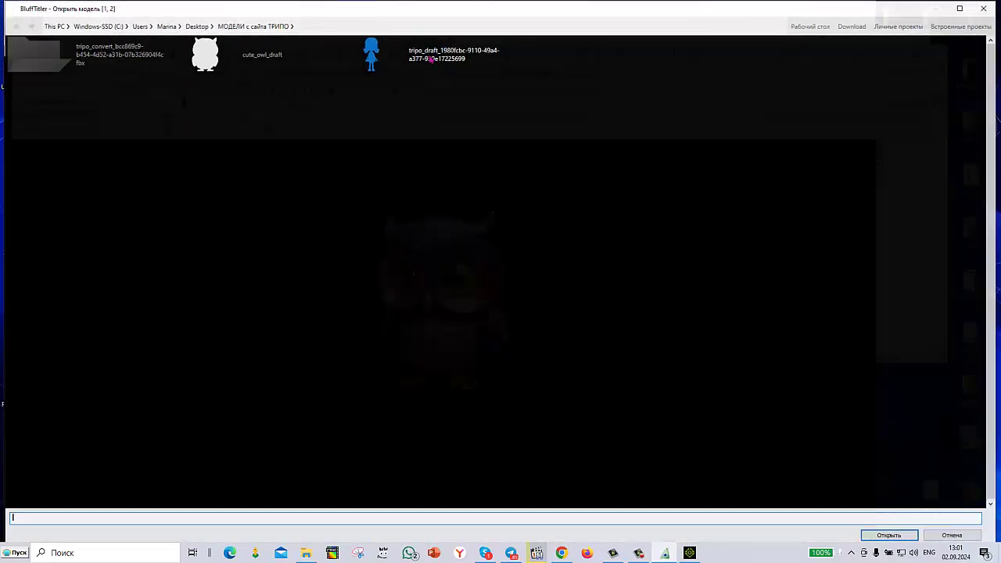
{"action": "left_click", "coordinate": [372, 66]}
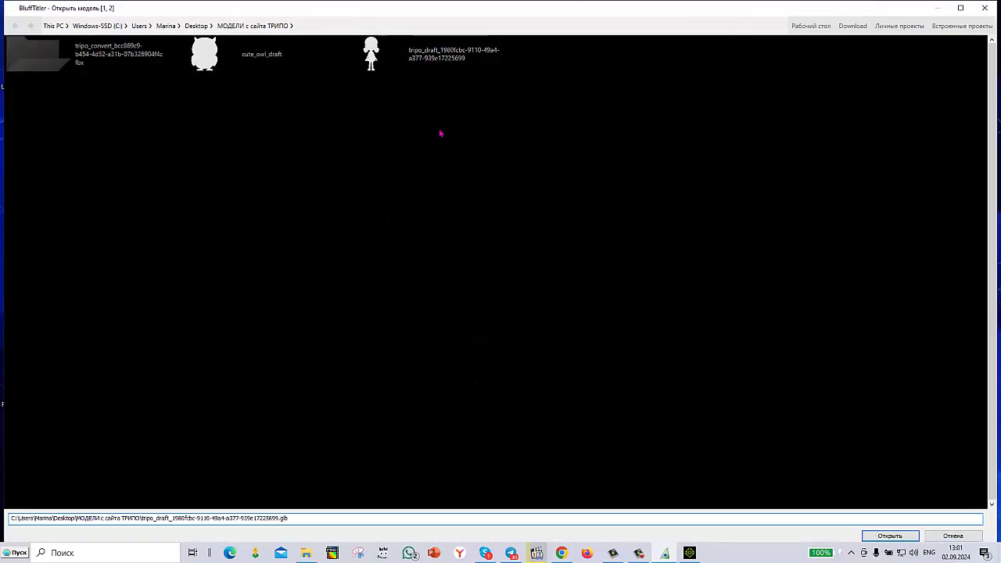
{"action": "left_click", "coordinate": [874, 537]}
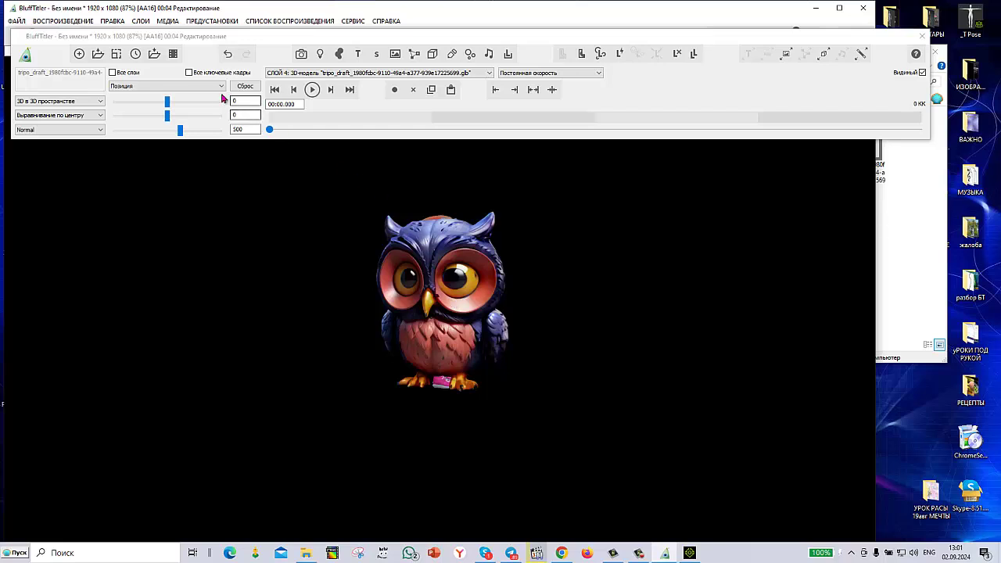
Step: Move the girl model to the owl's right by setting its horizontal position to about 222.4
{"action": "left_click", "coordinate": [180, 86]}
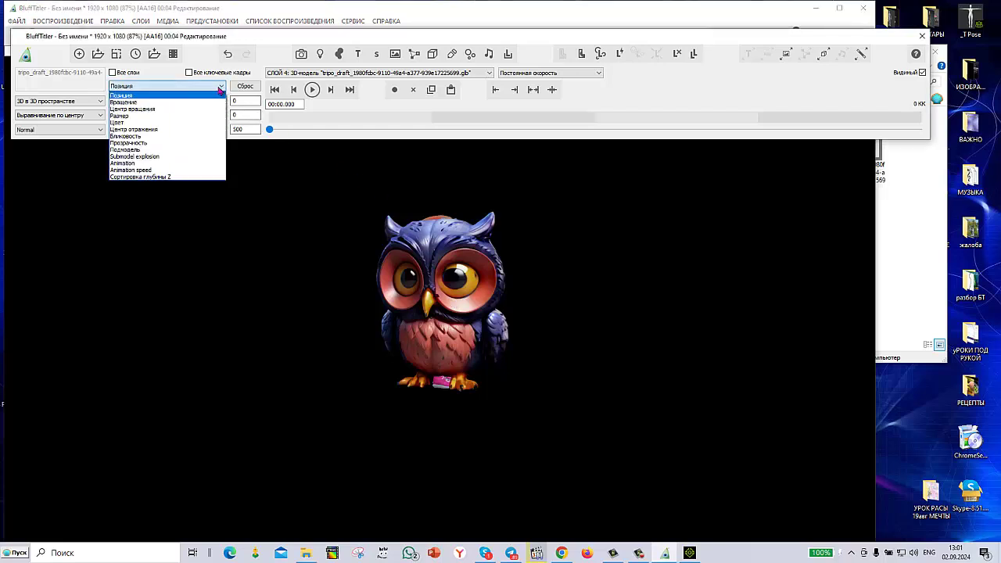
{"action": "left_click", "coordinate": [147, 221]}
{"action": "left_click", "coordinate": [165, 104]}
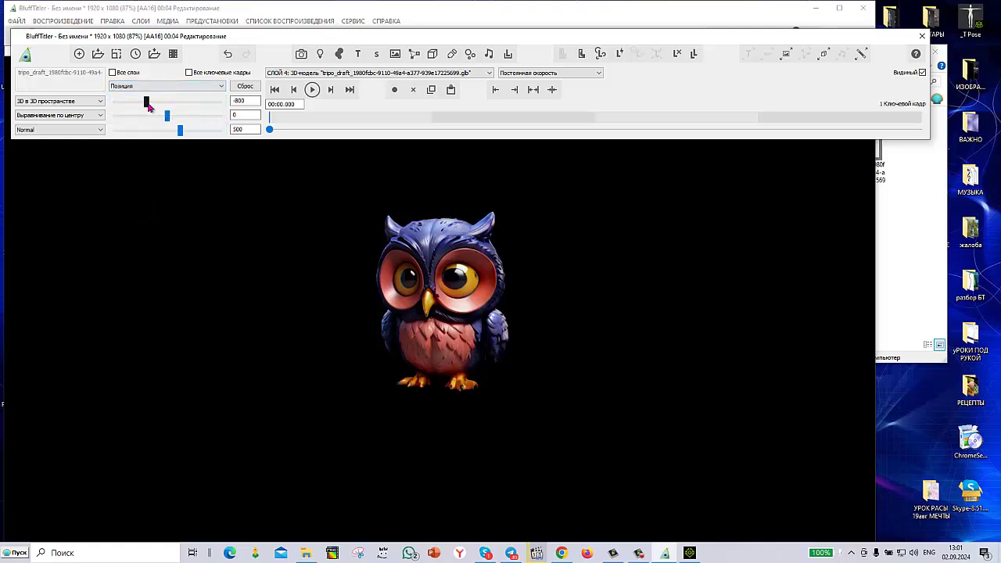
{"action": "left_click_drag", "start_coordinate": [147, 105], "coordinate": [176, 115]}
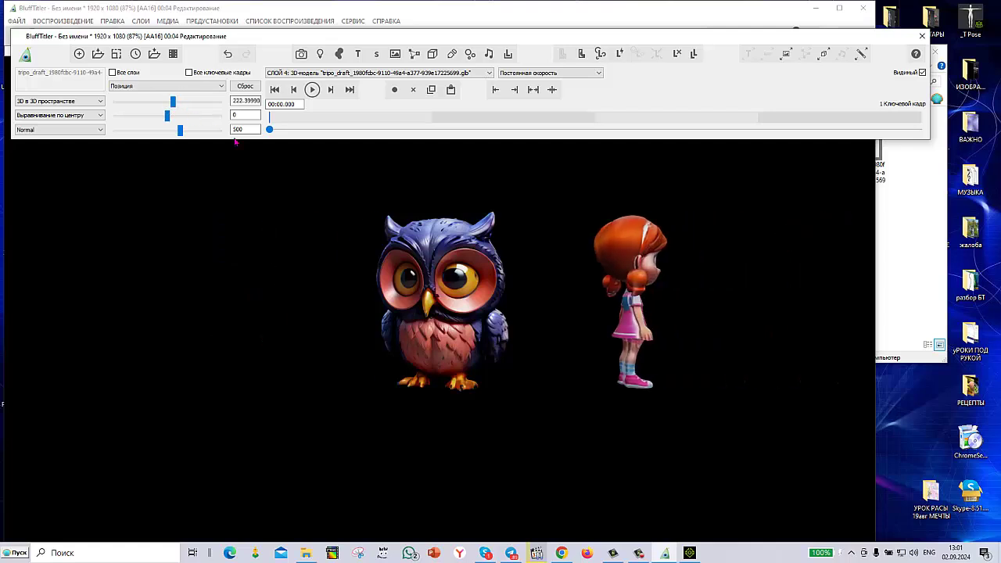
Step: Rotate the girl model to face the viewer, with rotation values of about 124.27 and 5.04
{"action": "left_click", "coordinate": [221, 86]}
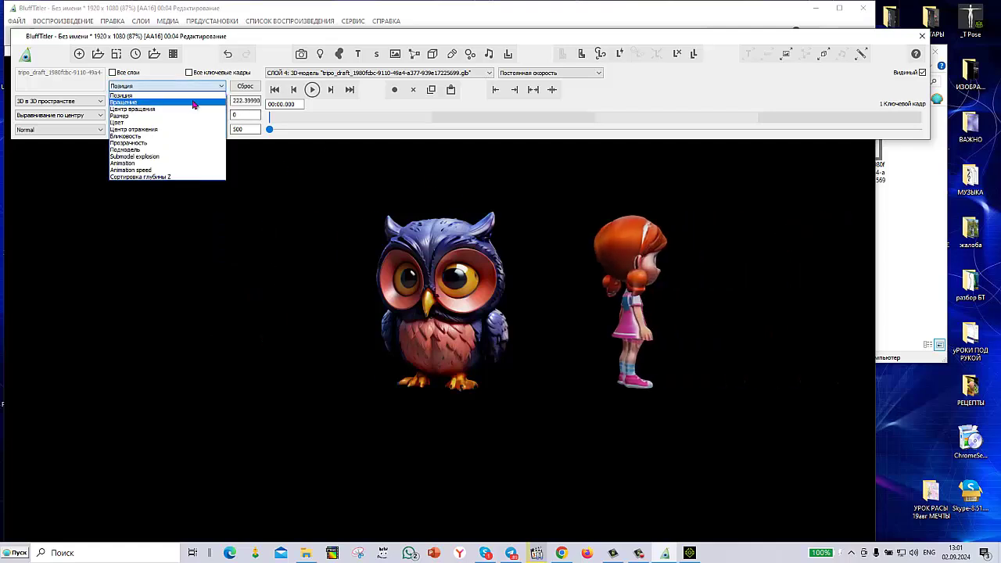
{"action": "left_click", "coordinate": [187, 105]}
{"action": "left_click_drag", "start_coordinate": [532, 324], "coordinate": [588, 384]}
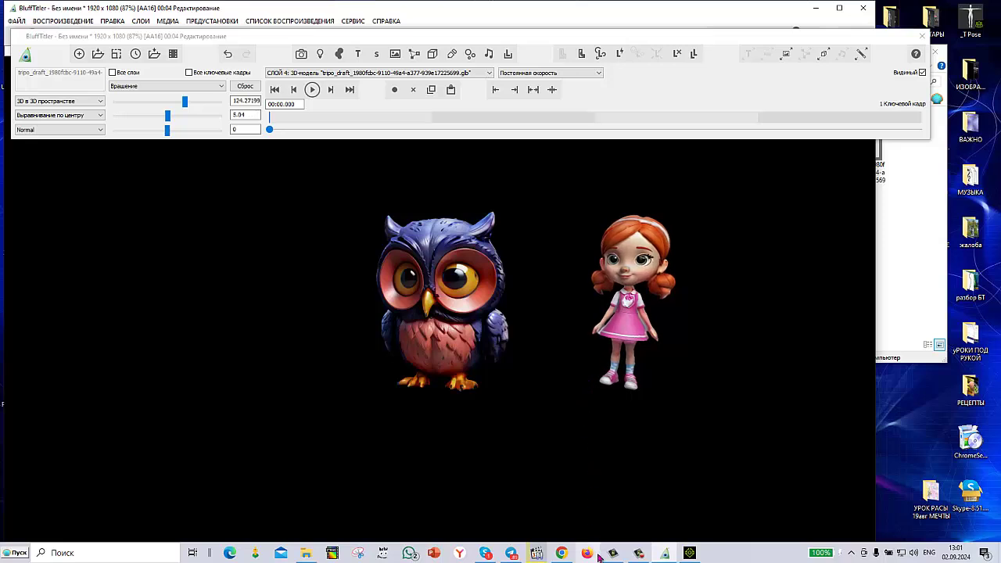
Step: Minimize BluffTitler, return to the owl's Tripo page in the browser, and close the owl's enlarged view
{"action": "mouse_move", "coordinate": [602, 561]}
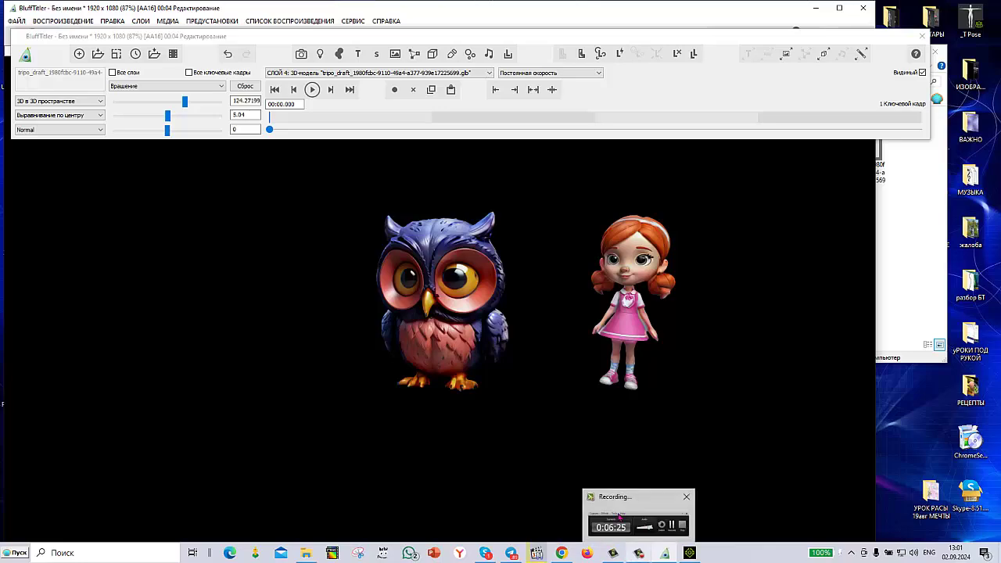
{"action": "left_click", "coordinate": [816, 9]}
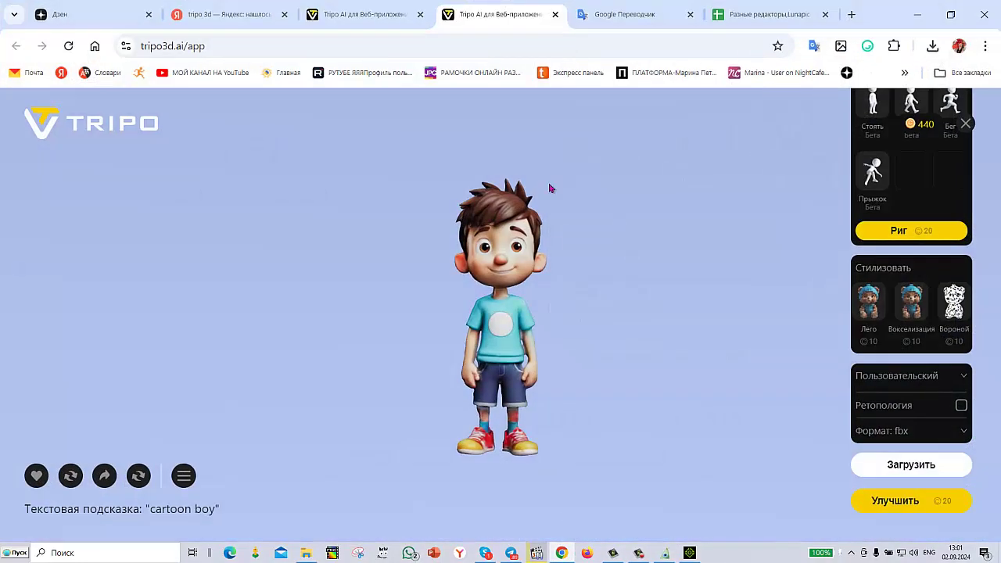
{"action": "left_click", "coordinate": [393, 25]}
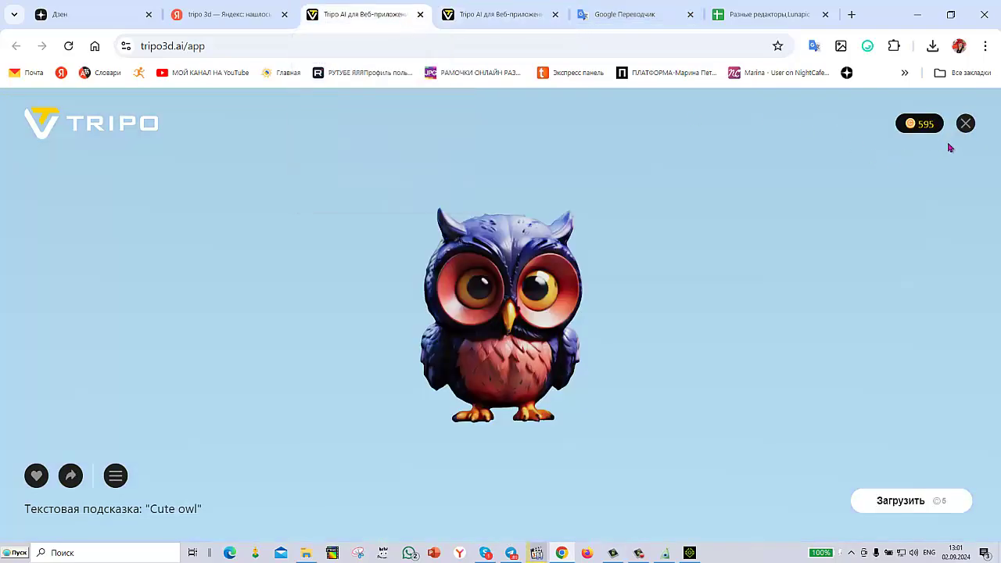
{"action": "left_click", "coordinate": [967, 125]}
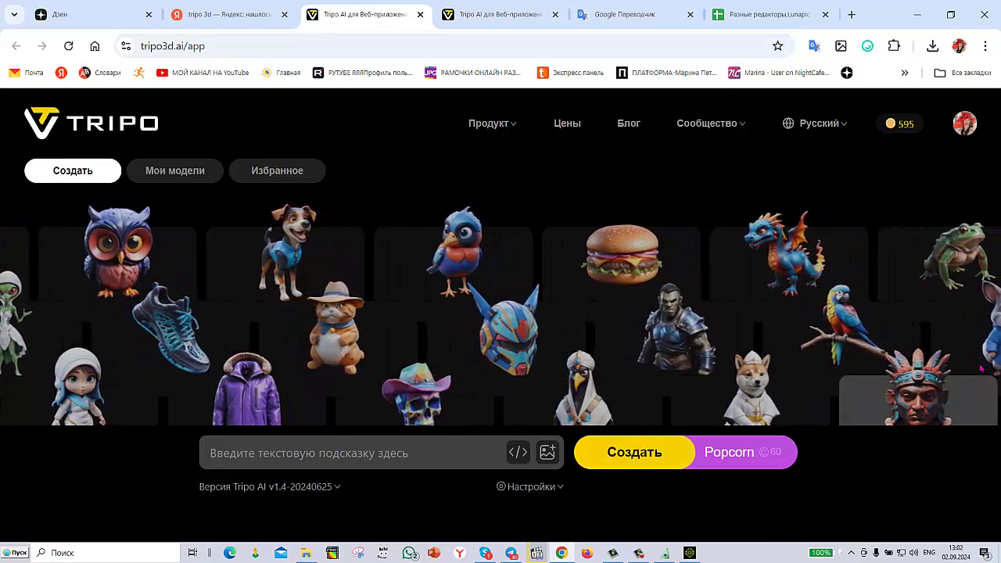
{"action": "left_click", "coordinate": [999, 327]}
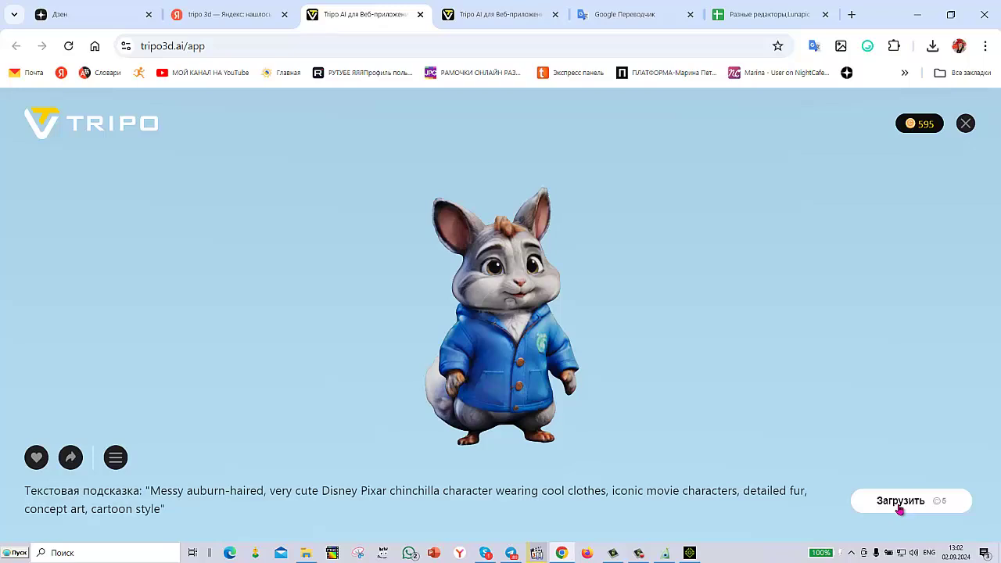
{"action": "left_click", "coordinate": [966, 124]}
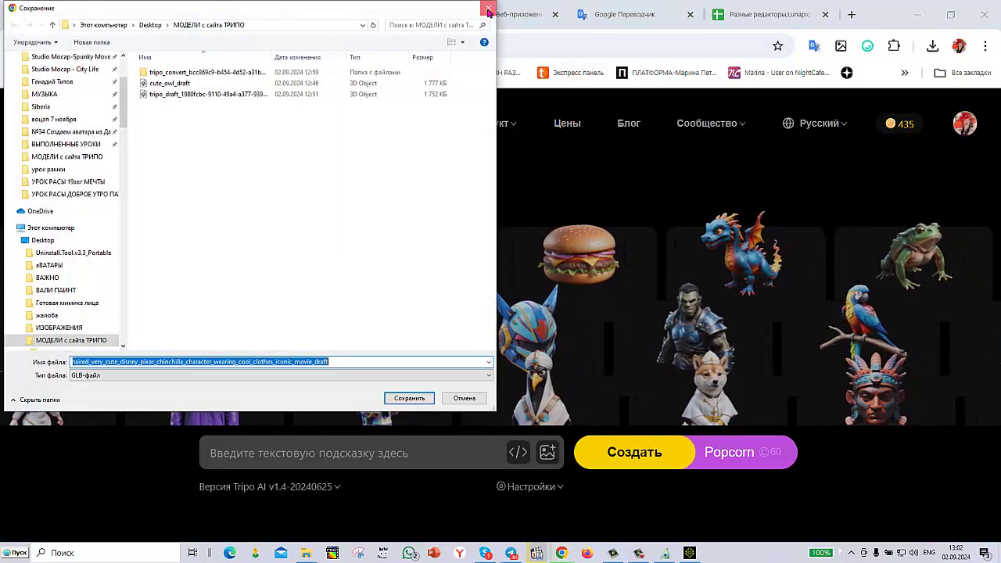
{"action": "left_click", "coordinate": [487, 9]}
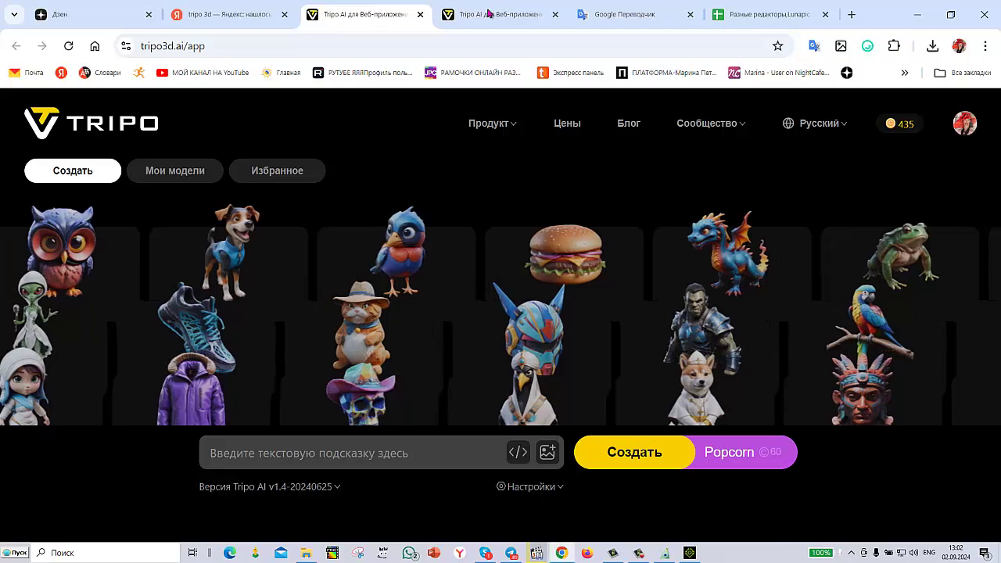
Step: Return to the cartoon boy's Tripo page and close both his enlarged 3D view and the overview of generated variants
{"action": "left_click", "coordinate": [488, 13]}
{"action": "mouse_move", "coordinate": [377, 9]}
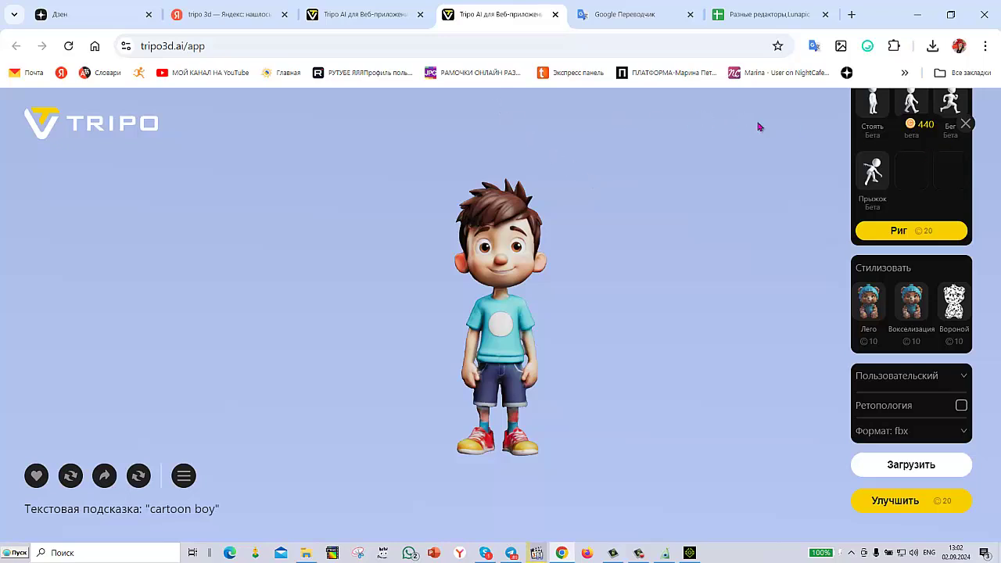
{"action": "left_click", "coordinate": [967, 130]}
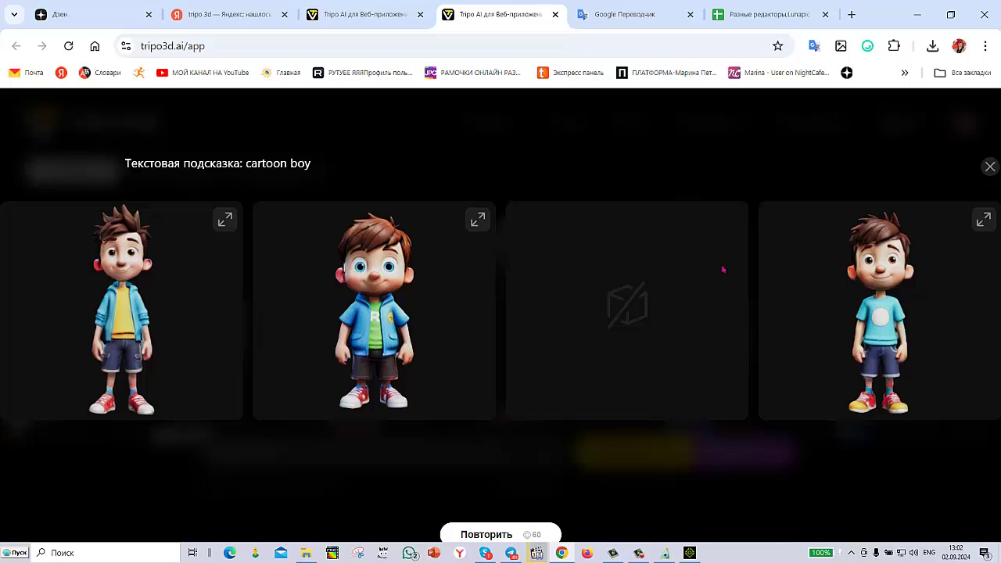
{"action": "left_click", "coordinate": [988, 169]}
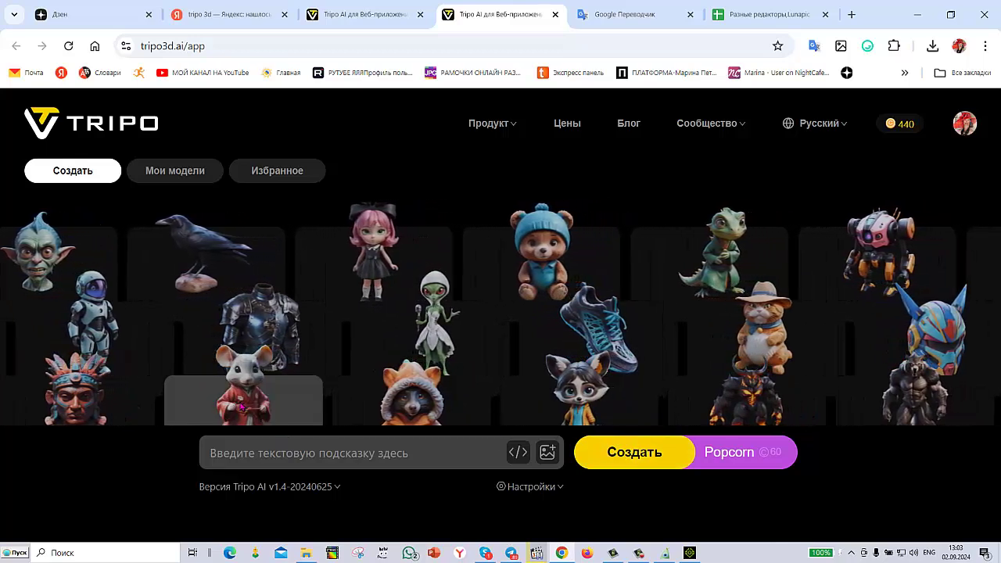
Step: Open the ready-made mouse in the red robe from Tripo's gallery and download it as a GLB file named мышонок
{"action": "left_click", "coordinate": [242, 405]}
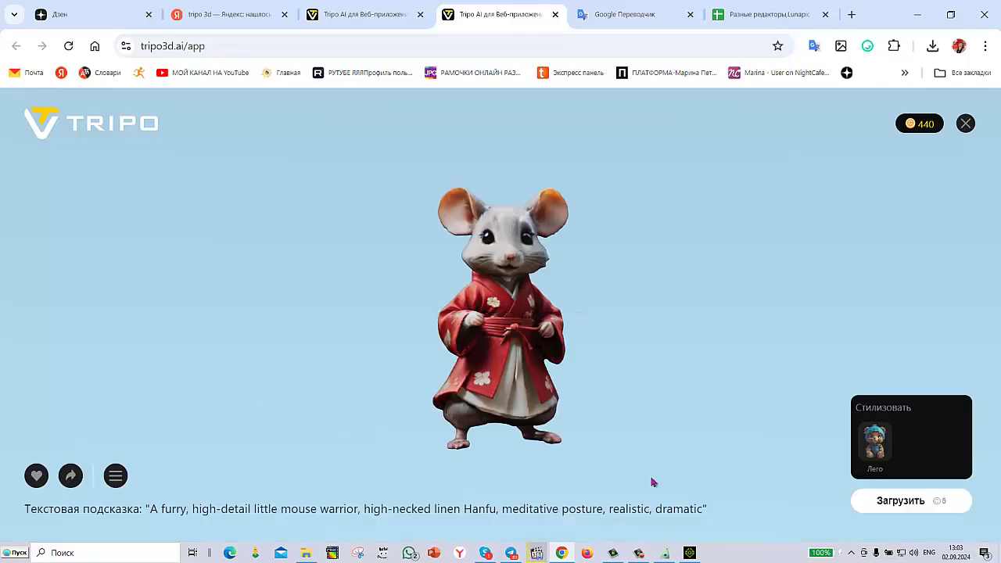
{"action": "left_click", "coordinate": [907, 502]}
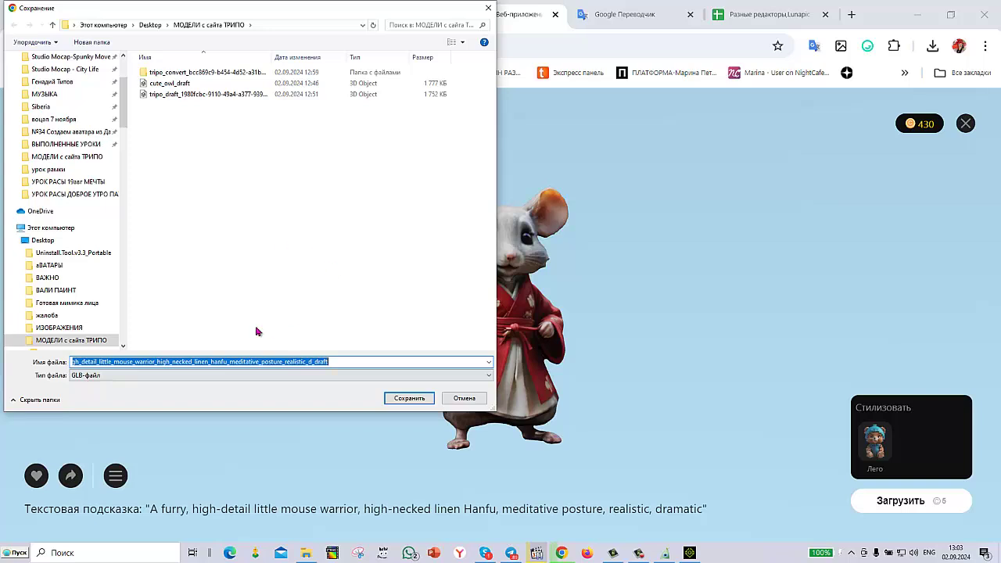
{"action": "key", "text": "BackSpace"}
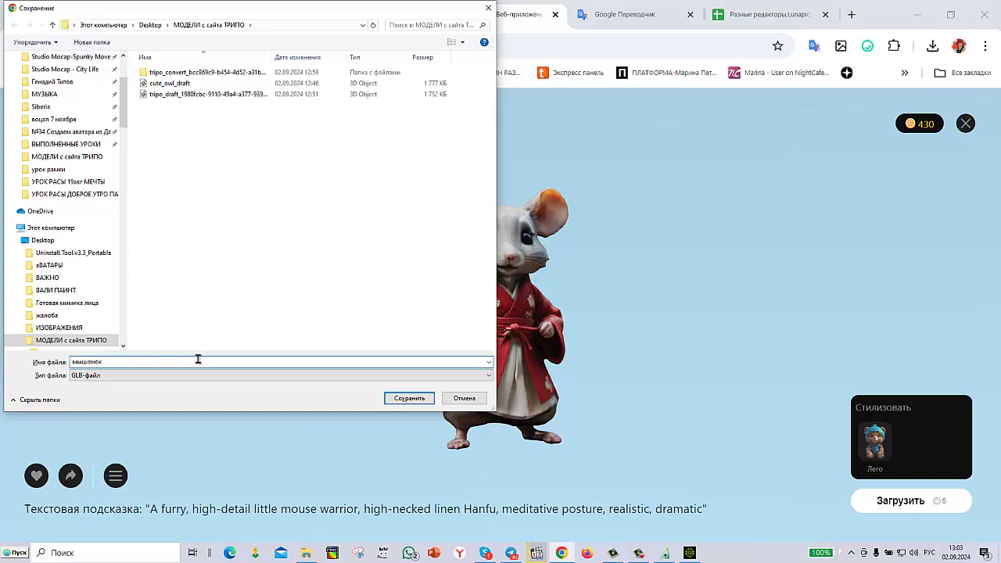
{"action": "left_click", "coordinate": [408, 400]}
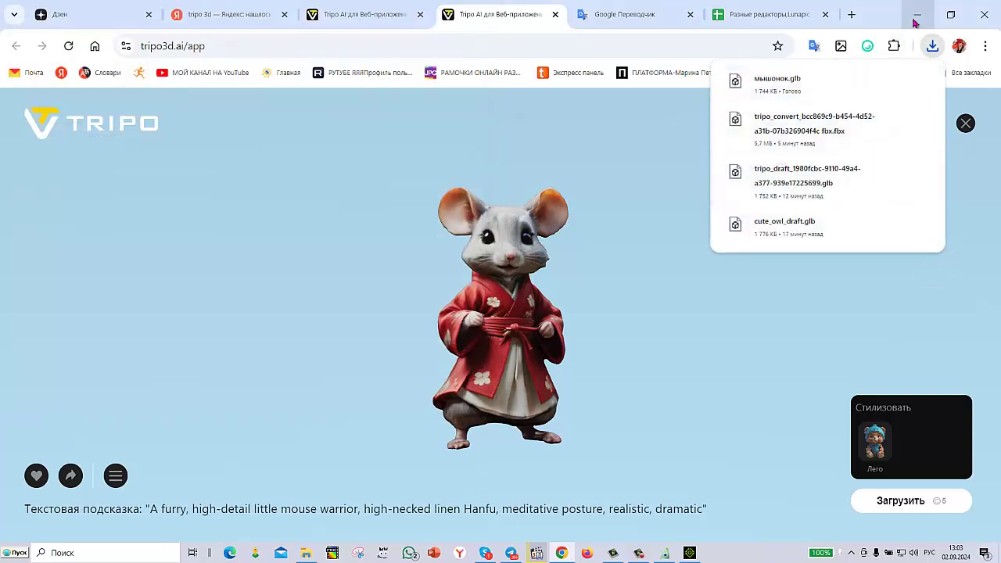
Step: Switch to BluffTitler and add the мышонок model from the МОДЕЛИ с сайта ТРИПО folder as a 3D model layer
{"action": "left_click", "coordinate": [665, 553]}
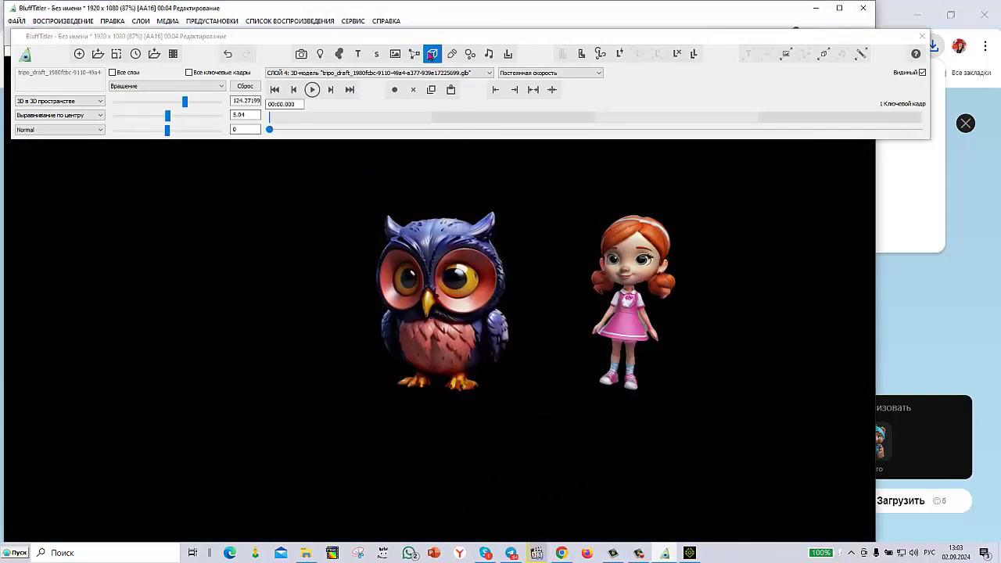
{"action": "left_click", "coordinate": [433, 54]}
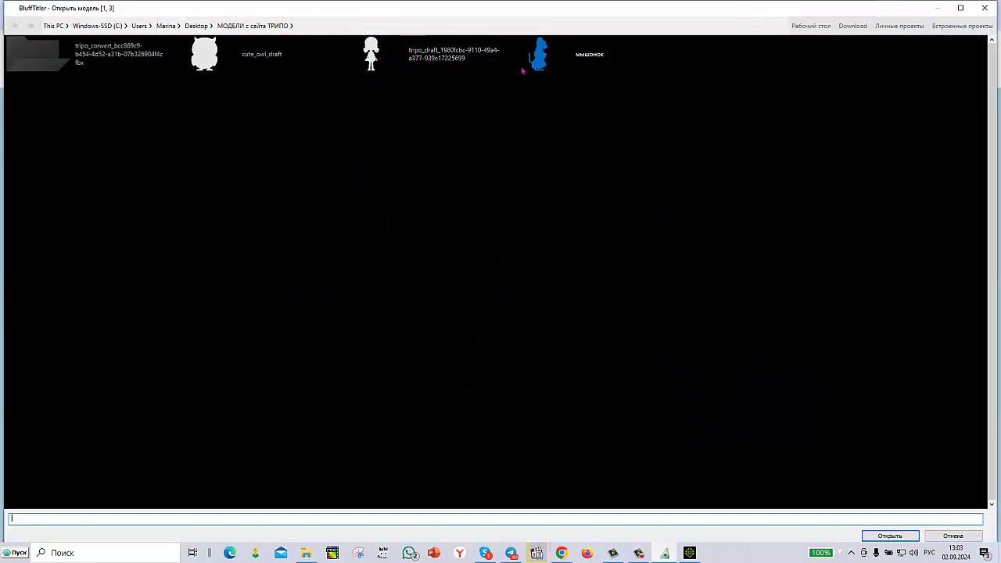
{"action": "left_click", "coordinate": [538, 55]}
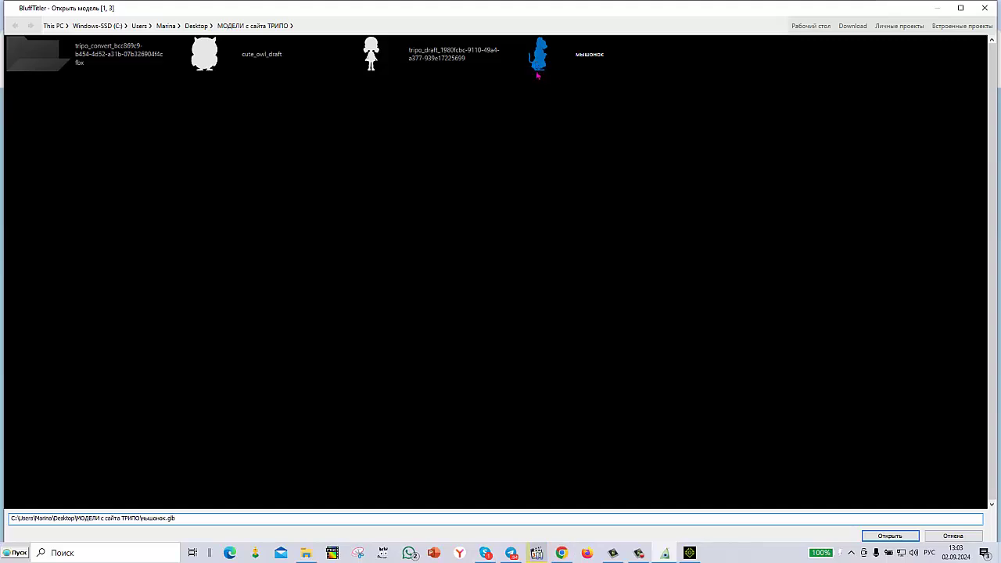
{"action": "left_click", "coordinate": [899, 536]}
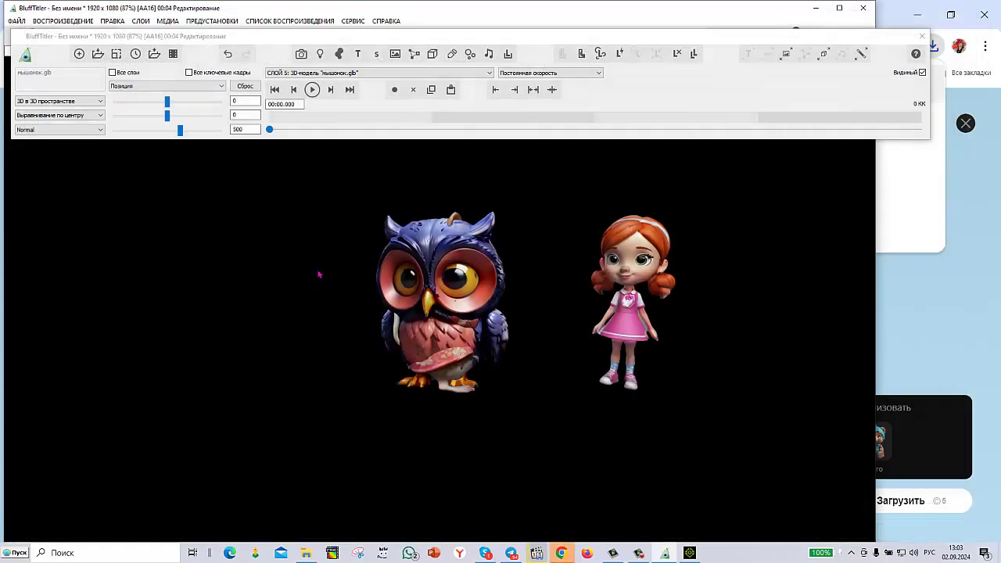
Step: Rotate the owl model slightly towards the viewer, with rotation values of about 99.79 and 1.73
{"action": "left_click", "coordinate": [401, 279]}
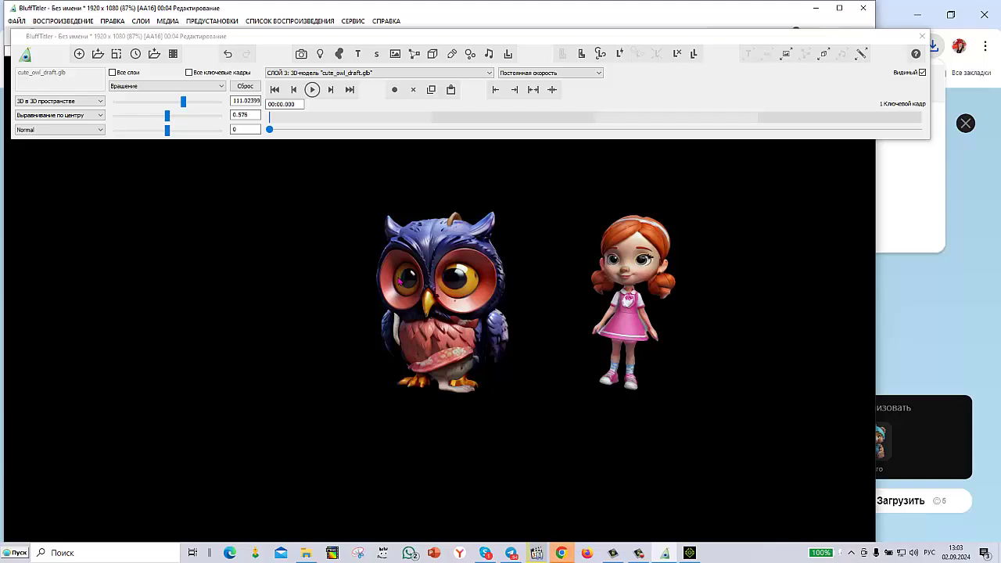
{"action": "left_click", "coordinate": [189, 72]}
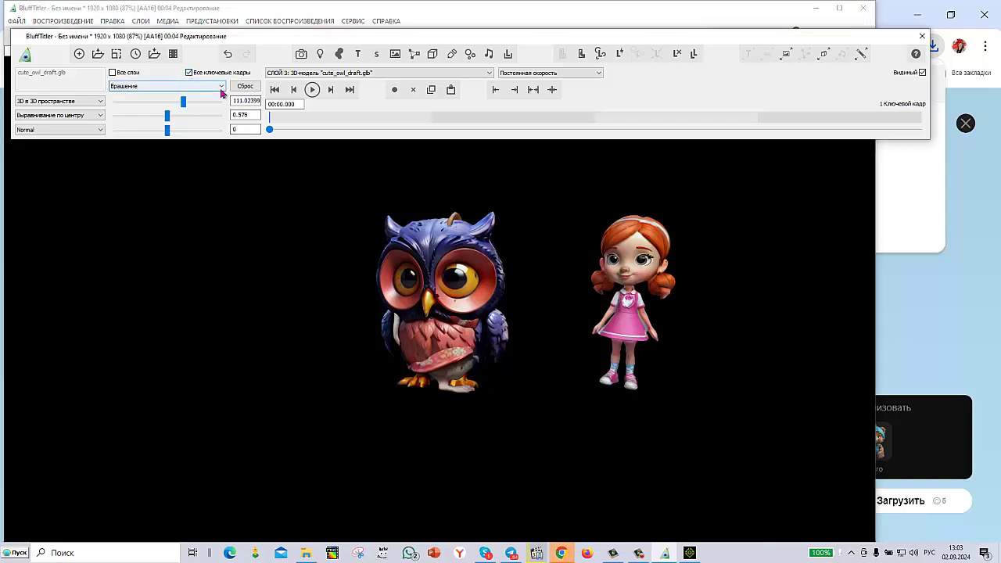
{"action": "left_click", "coordinate": [188, 86]}
{"action": "left_click", "coordinate": [124, 102]}
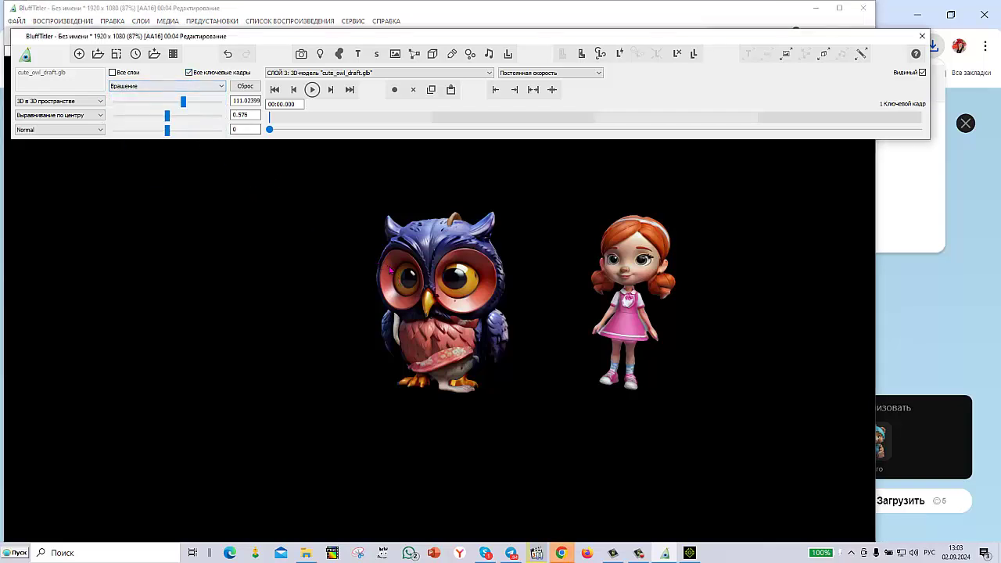
{"action": "mouse_move", "coordinate": [393, 271]}
{"action": "left_mouse_down"}
{"action": "mouse_move", "coordinate": [356, 275]}
{"action": "mouse_move", "coordinate": [406, 276]}
{"action": "mouse_move", "coordinate": [421, 289]}
{"action": "mouse_move", "coordinate": [391, 274]}
{"action": "left_mouse_up"}
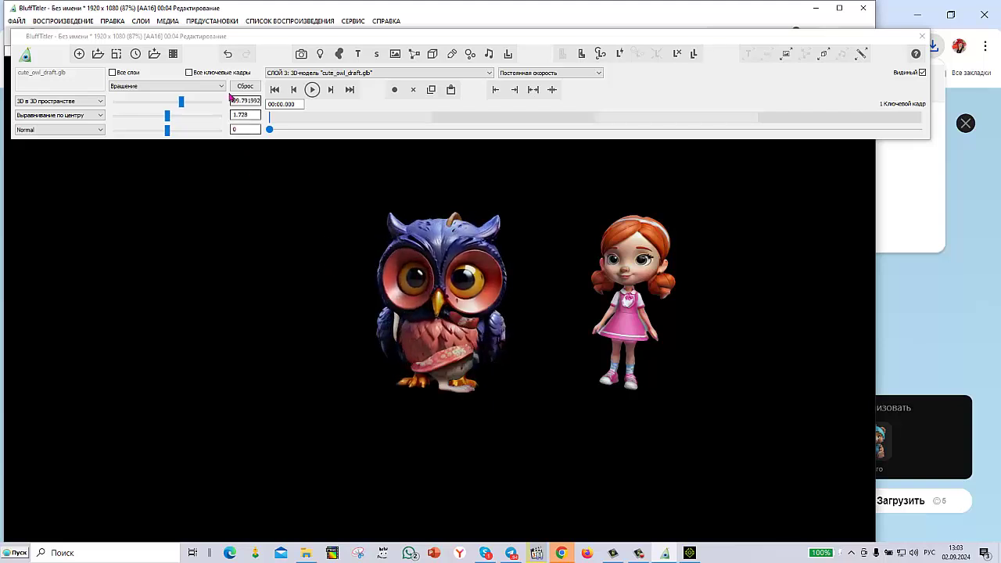
Step: Move the owl model to the mouse's left, at position values of about -231.2 and 11.2
{"action": "left_click", "coordinate": [203, 86]}
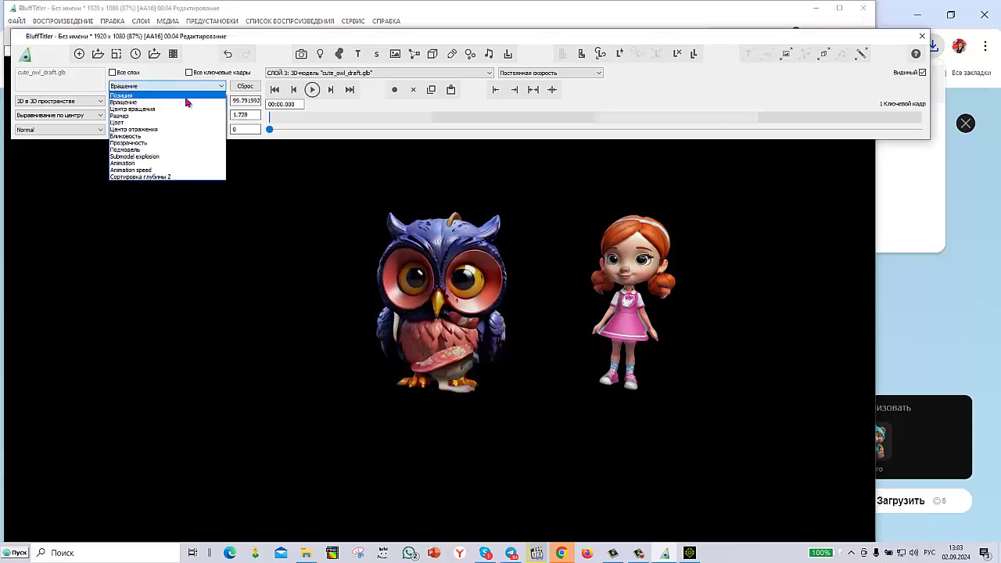
{"action": "left_click", "coordinate": [123, 97]}
{"action": "left_click_drag", "start_coordinate": [432, 282], "coordinate": [357, 291]}
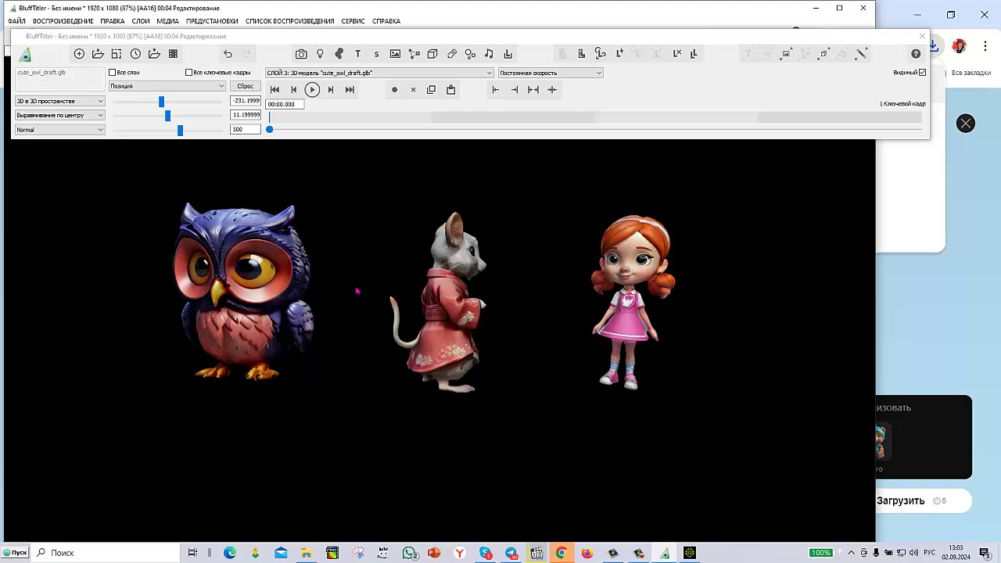
Step: Select the mouse model and shift it slightly to position values -8 and 1.6
{"action": "left_click", "coordinate": [222, 87]}
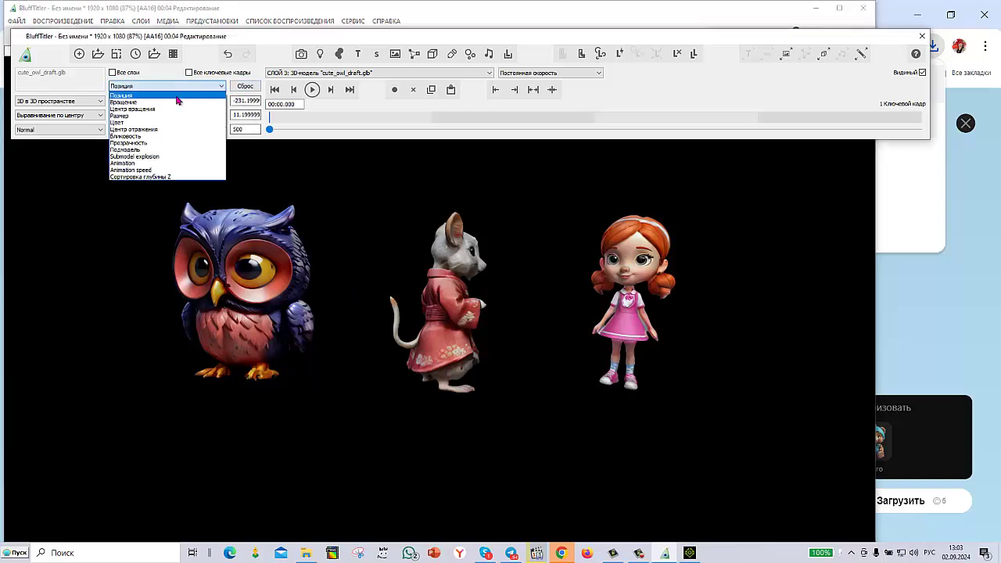
{"action": "left_click", "coordinate": [164, 103]}
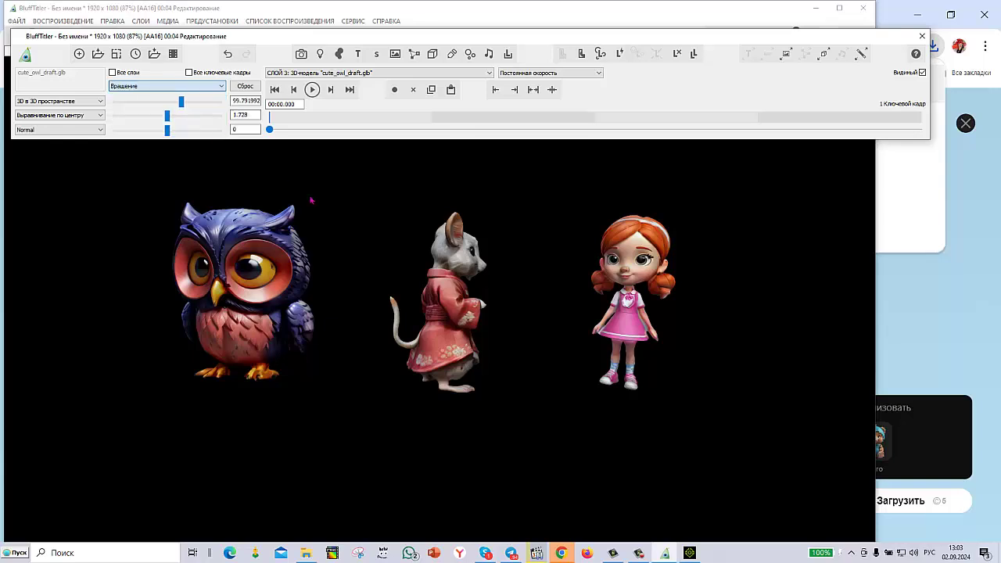
{"action": "left_click", "coordinate": [439, 333]}
{"action": "left_click", "coordinate": [438, 334]}
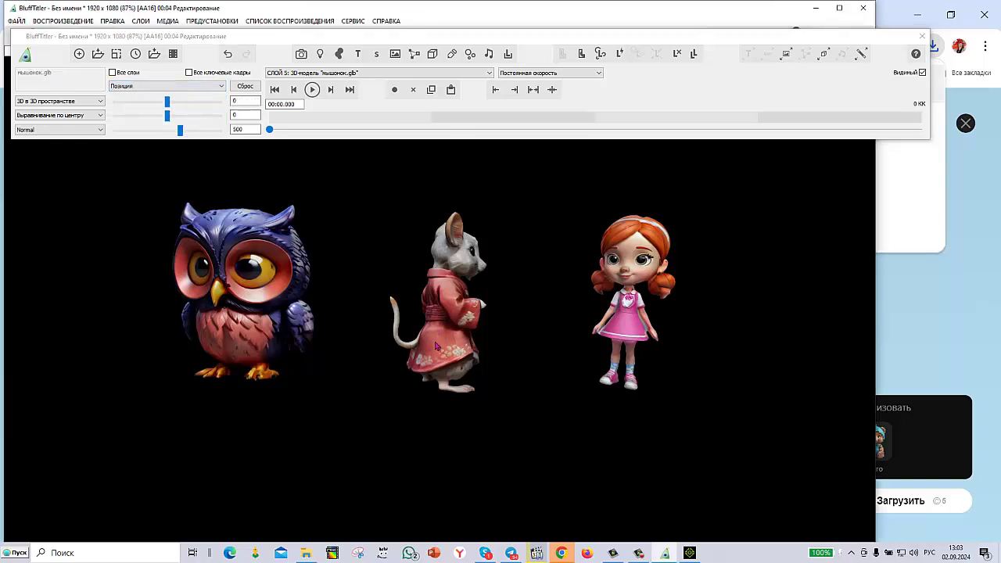
{"action": "mouse_move", "coordinate": [437, 346]}
{"action": "left_mouse_down"}
{"action": "mouse_move", "coordinate": [389, 348]}
{"action": "mouse_move", "coordinate": [434, 346]}
{"action": "mouse_move", "coordinate": [426, 344]}
{"action": "left_mouse_up"}
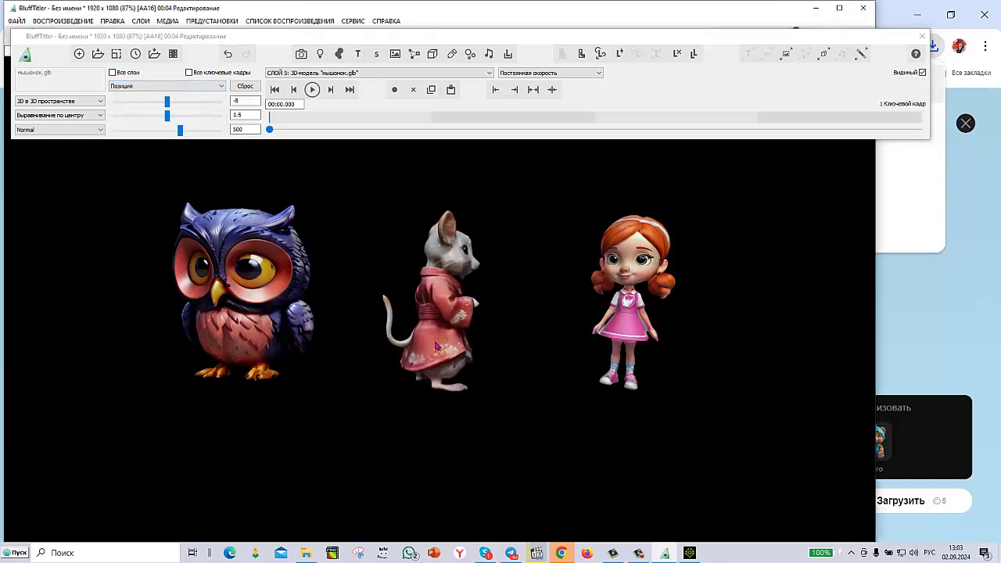
Step: Rotate the mouse model to face the viewer, with rotation values of about 110.02 and 2.74
{"action": "left_click", "coordinate": [221, 86]}
{"action": "left_click", "coordinate": [194, 102]}
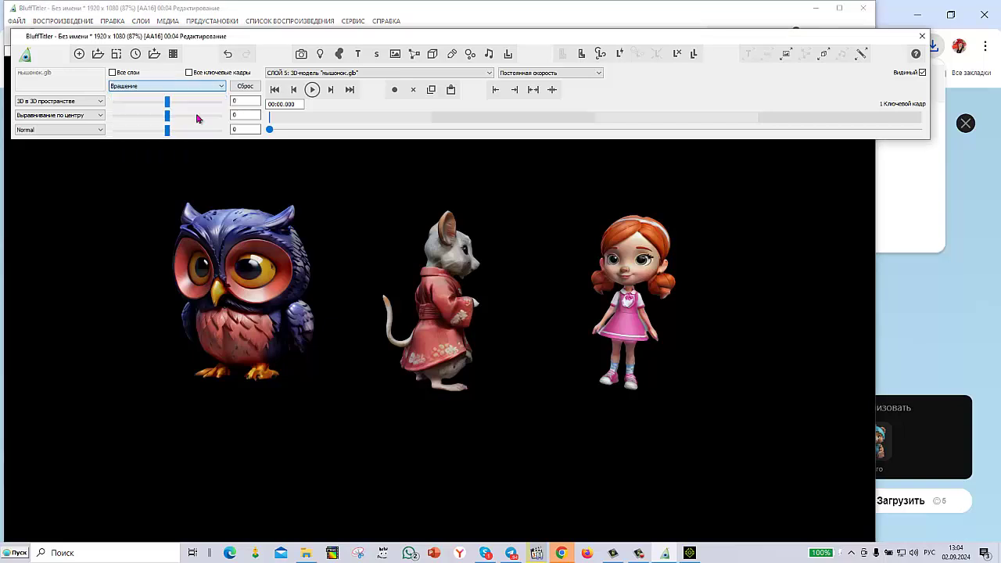
{"action": "left_click", "coordinate": [435, 338]}
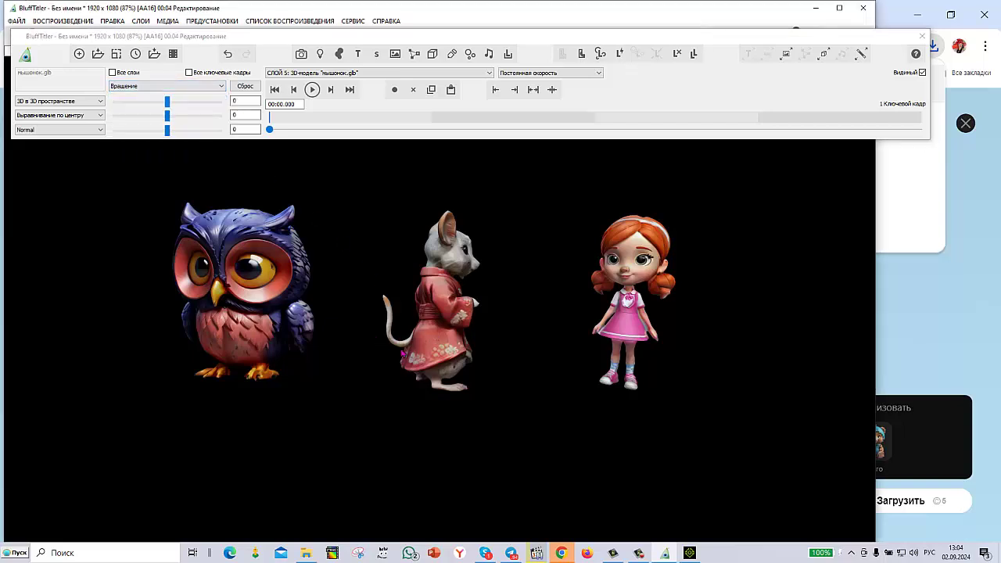
{"action": "left_click_drag", "start_coordinate": [450, 361], "coordinate": [399, 357]}
{"action": "left_click_drag", "start_coordinate": [438, 363], "coordinate": [399, 367]}
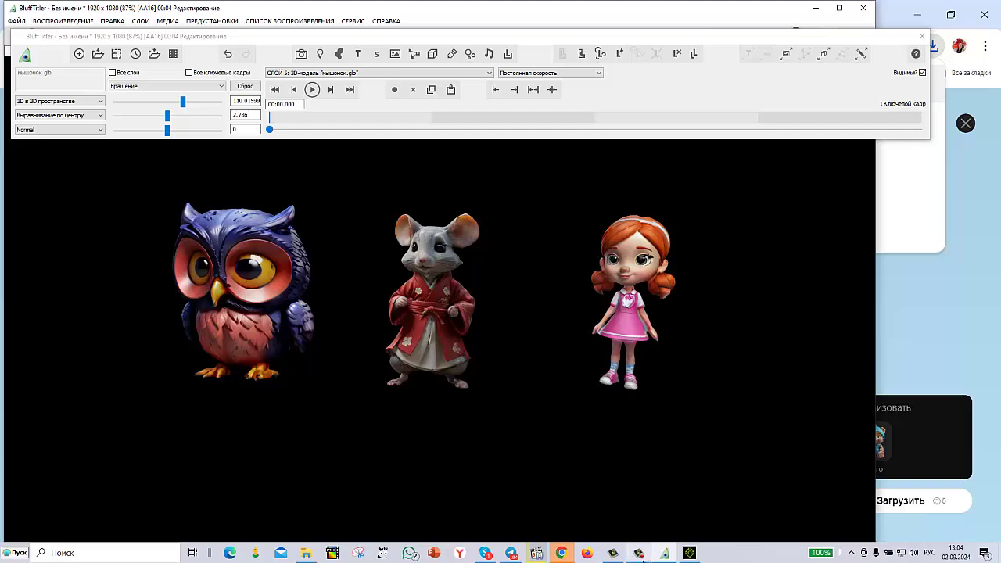
Step: Return to the browser, look at the English translation of "мультяшный домик" in Google Translate, and open Tripo's creation page
{"action": "left_click", "coordinate": [639, 552]}
{"action": "left_click", "coordinate": [832, 504]}
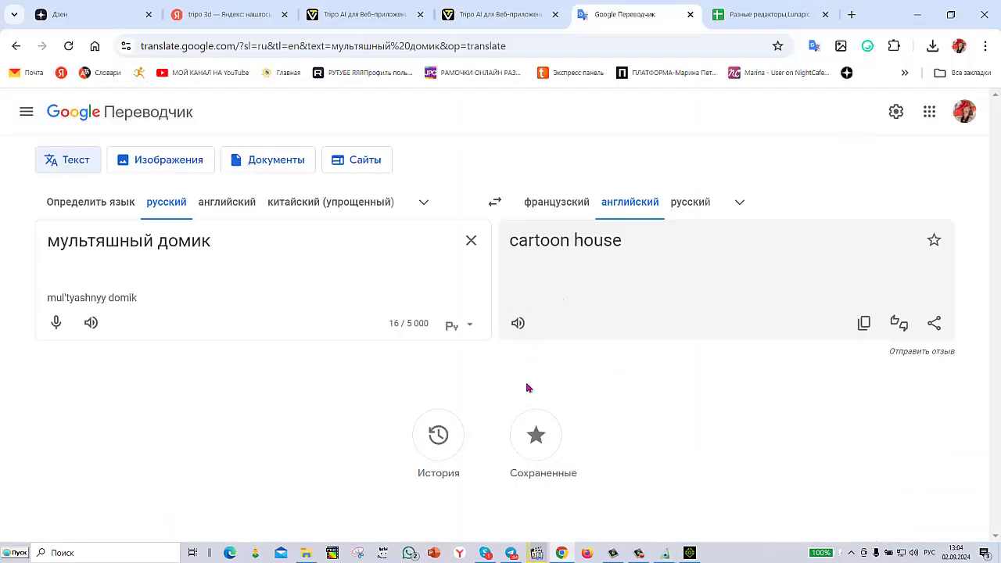
{"action": "left_click", "coordinate": [563, 554]}
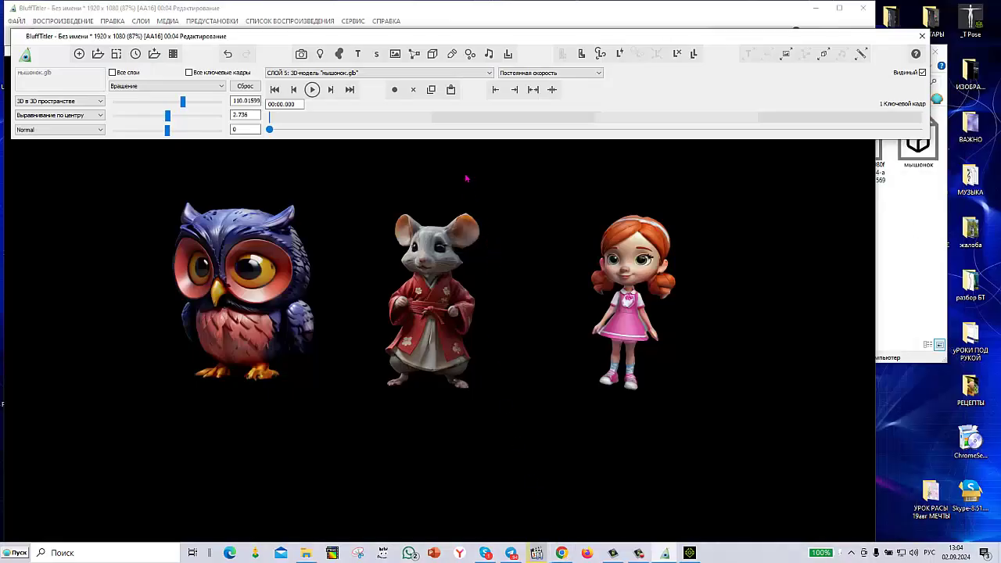
{"action": "left_click", "coordinate": [561, 552]}
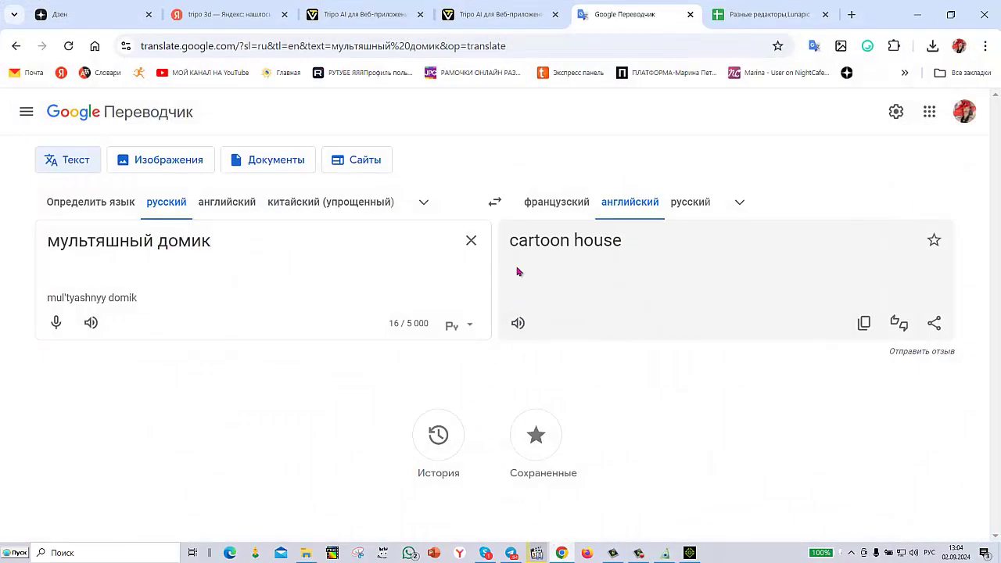
{"action": "left_click", "coordinate": [391, 20]}
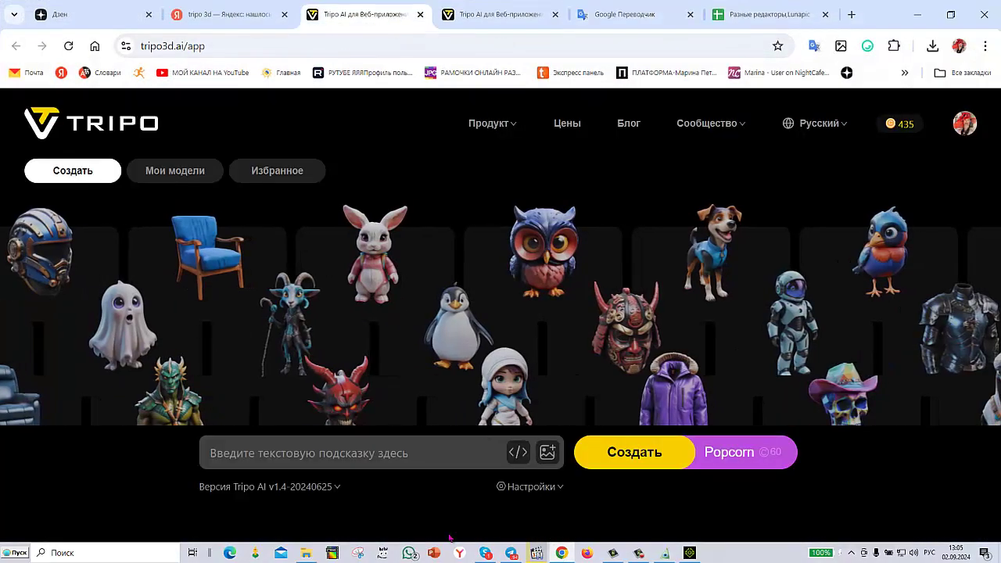
Step: Enter "cartoon hoyse" as the text prompt in English for a new Tripo model
{"action": "left_click", "coordinate": [344, 459]}
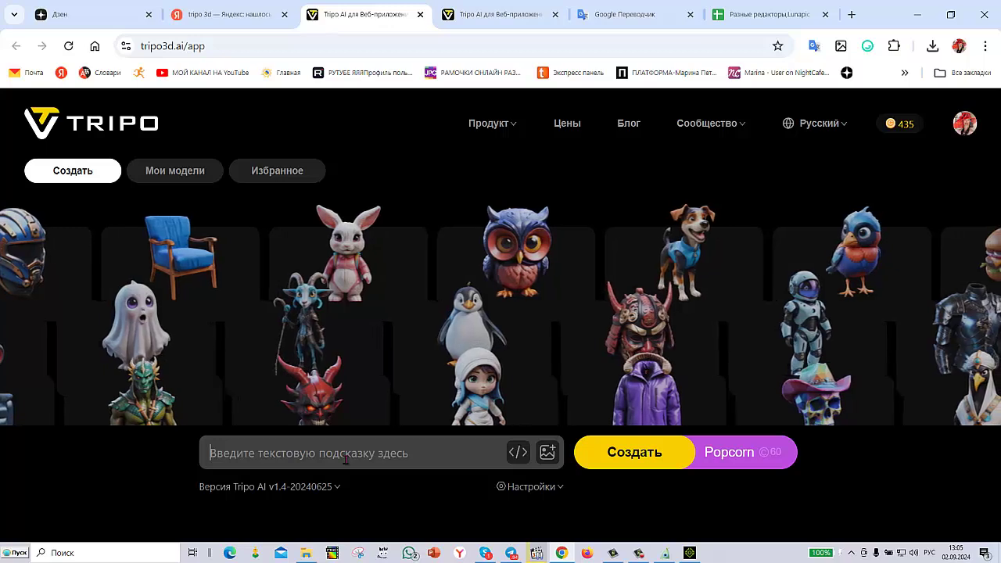
{"action": "key", "text": "alt+shift"}
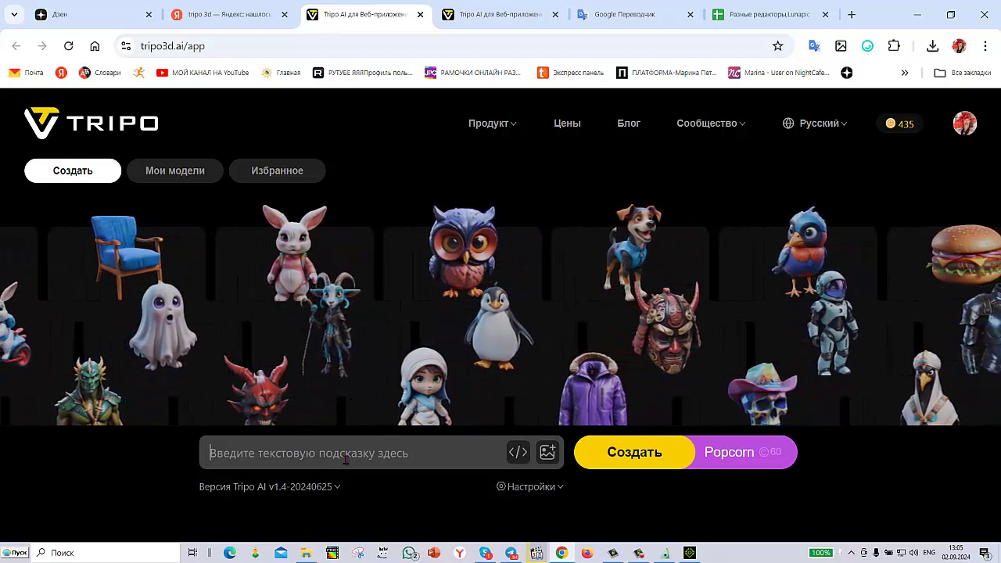
{"action": "type", "text": "ca"}
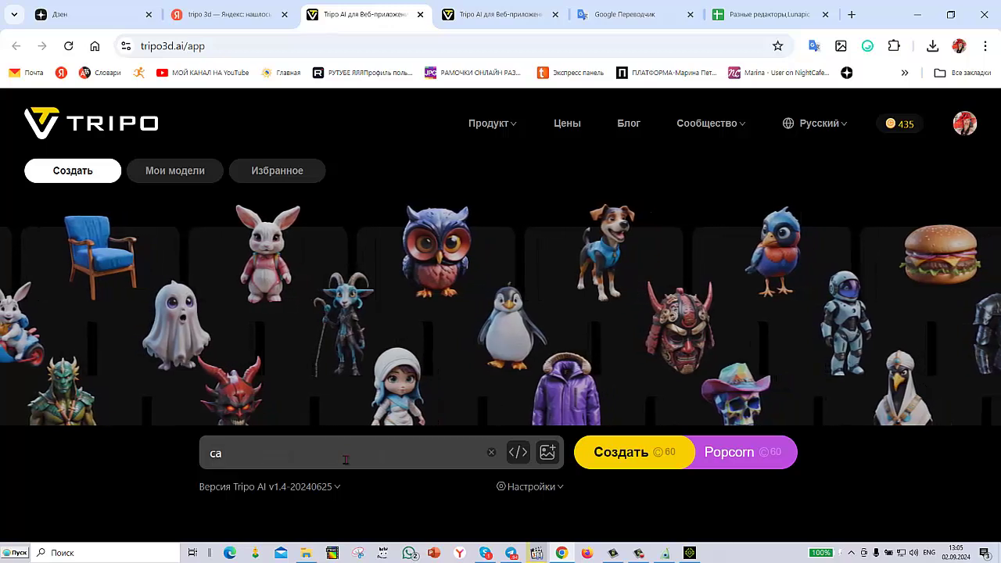
{"action": "type", "text": "rtoo"}
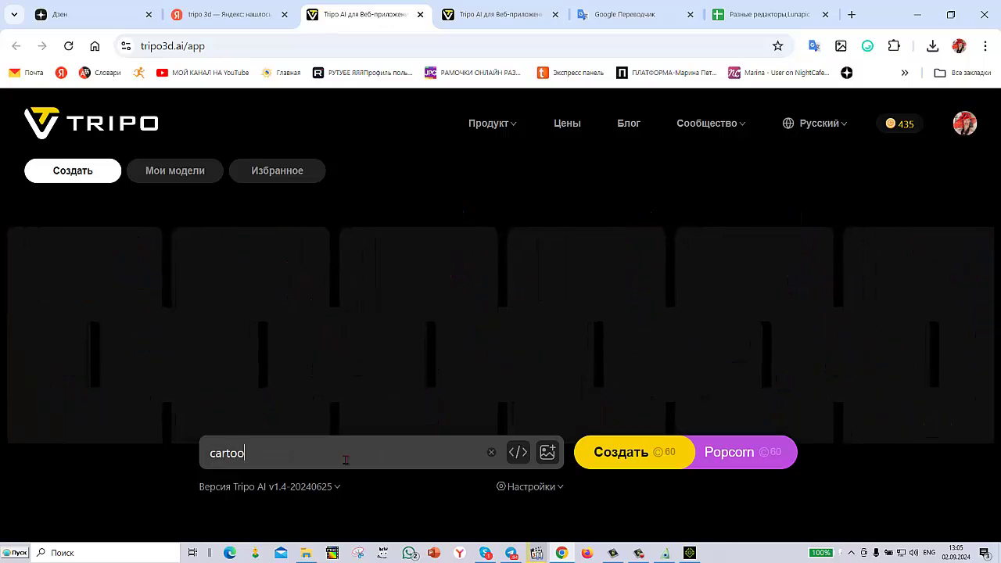
{"action": "type", "text": "n"}
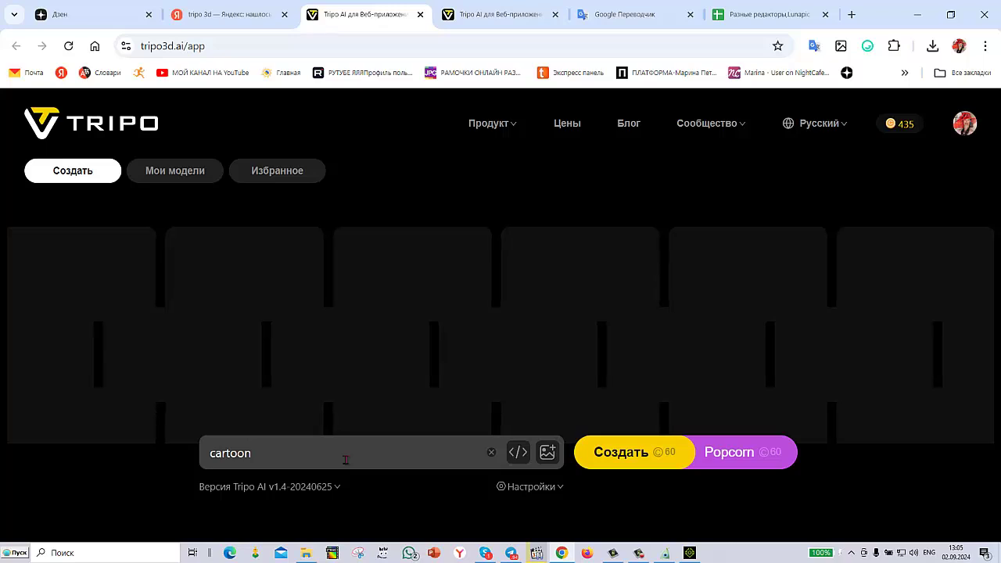
{"action": "type", "text": " ho"}
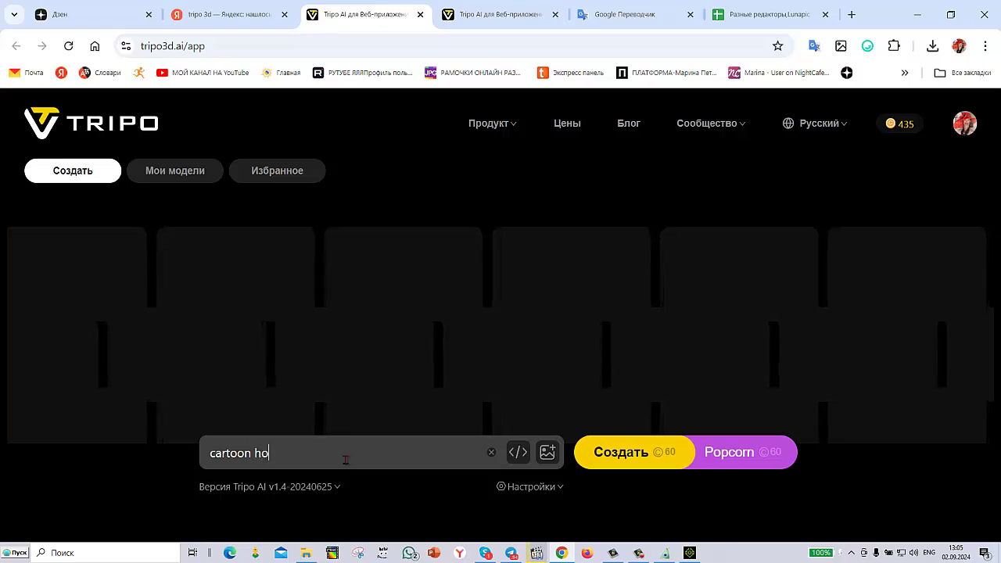
{"action": "type", "text": "ys"}
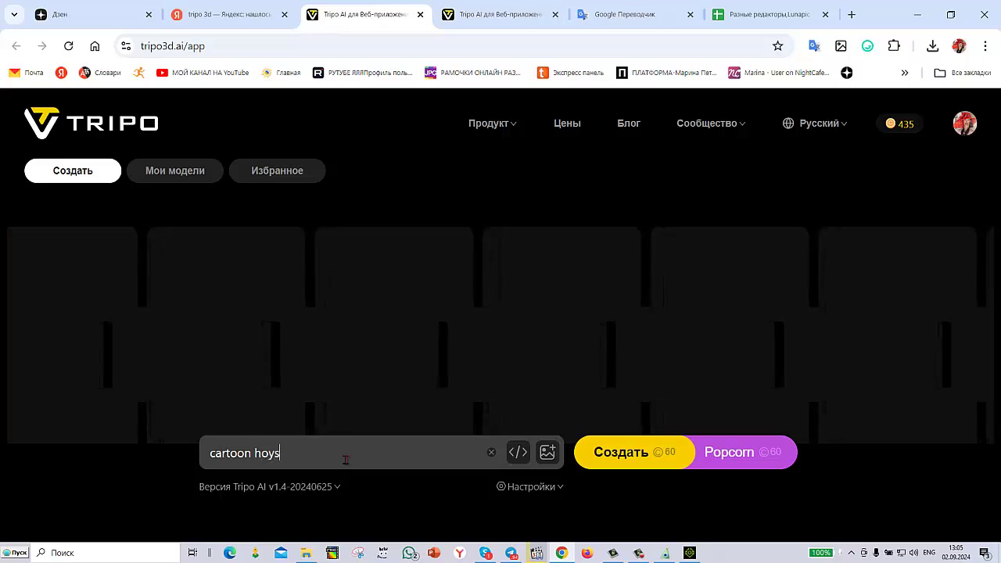
{"action": "type", "text": "e"}
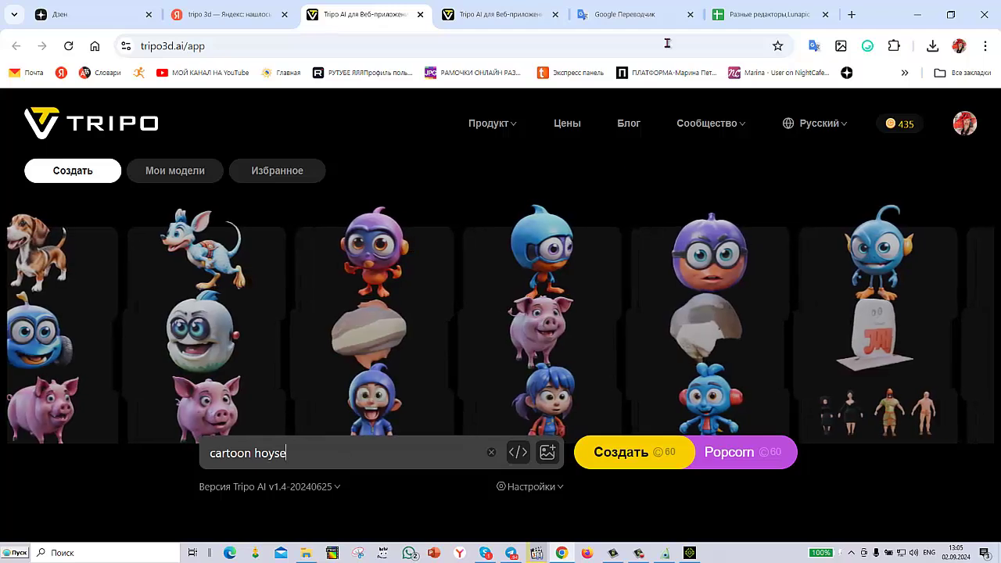
Step: Check the English spelling in Google Translate, return to Tripo's creation page and correct the prompt to "cartoon house"
{"action": "left_click", "coordinate": [626, 14]}
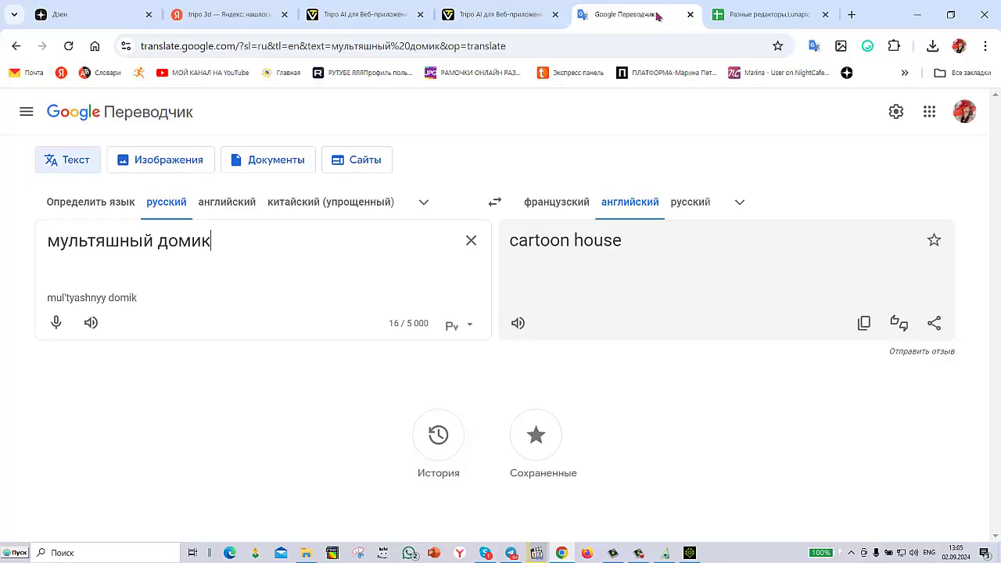
{"action": "left_click", "coordinate": [509, 16]}
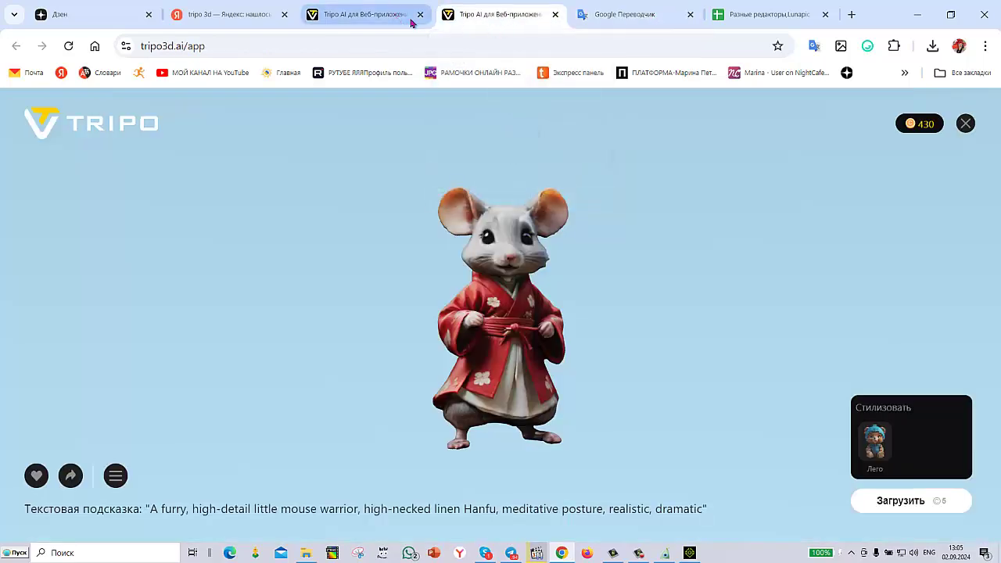
{"action": "left_click", "coordinate": [359, 13]}
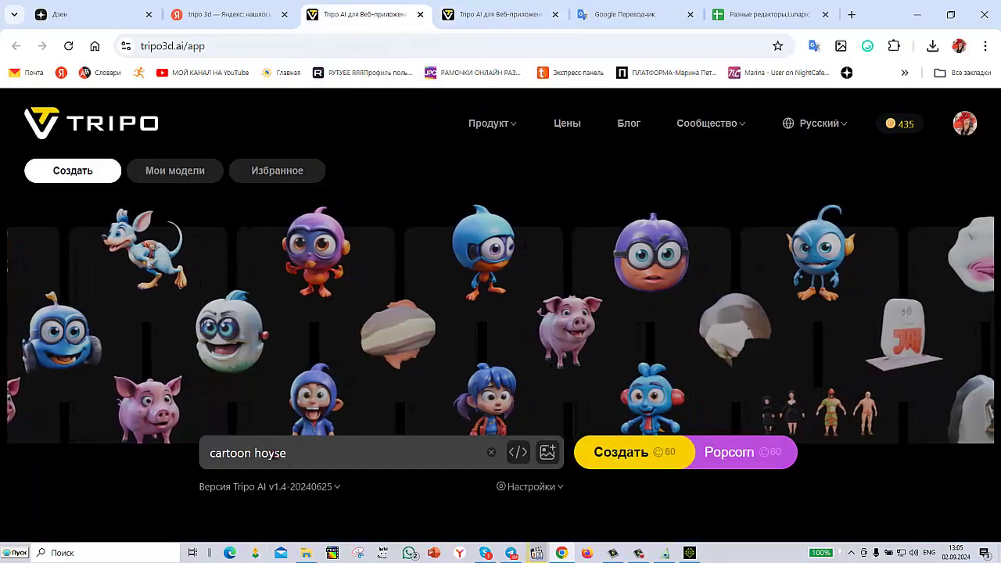
{"action": "key", "text": "BackSpace"}
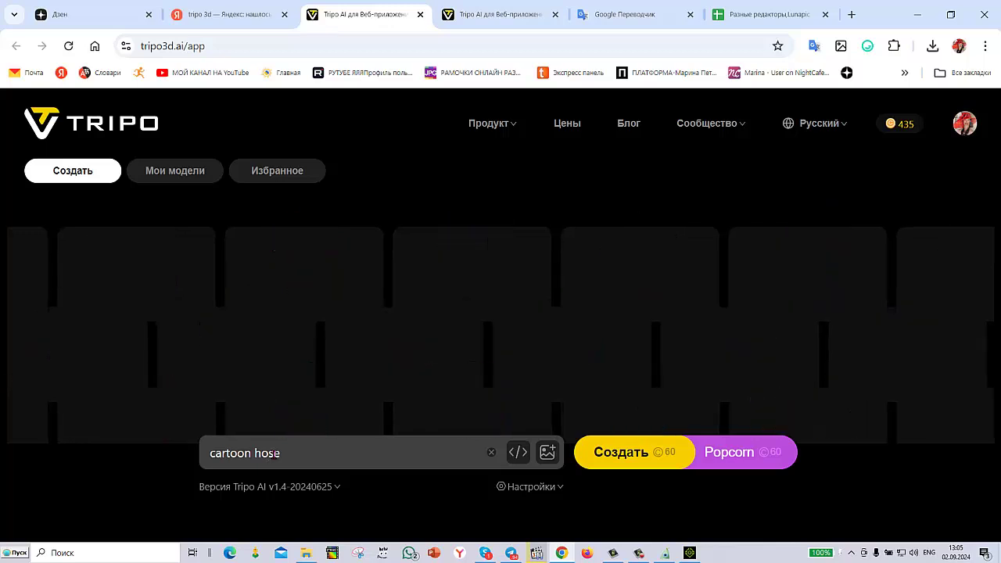
{"action": "type", "text": "u"}
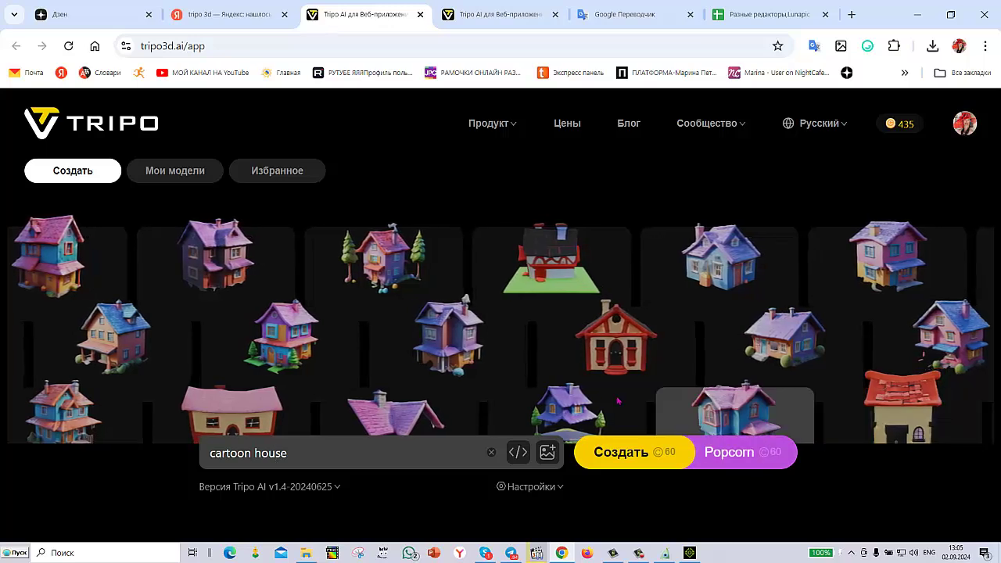
Step: Preview the purple-roofed house with two trees among the existing Tripo models, then close the preview
{"action": "left_click", "coordinate": [624, 353]}
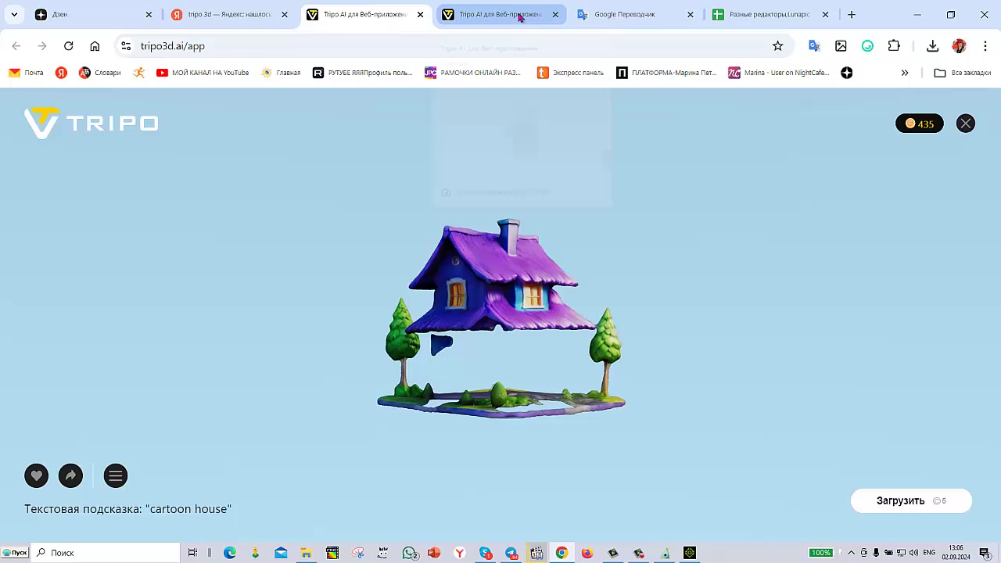
{"action": "mouse_move", "coordinate": [521, 21]}
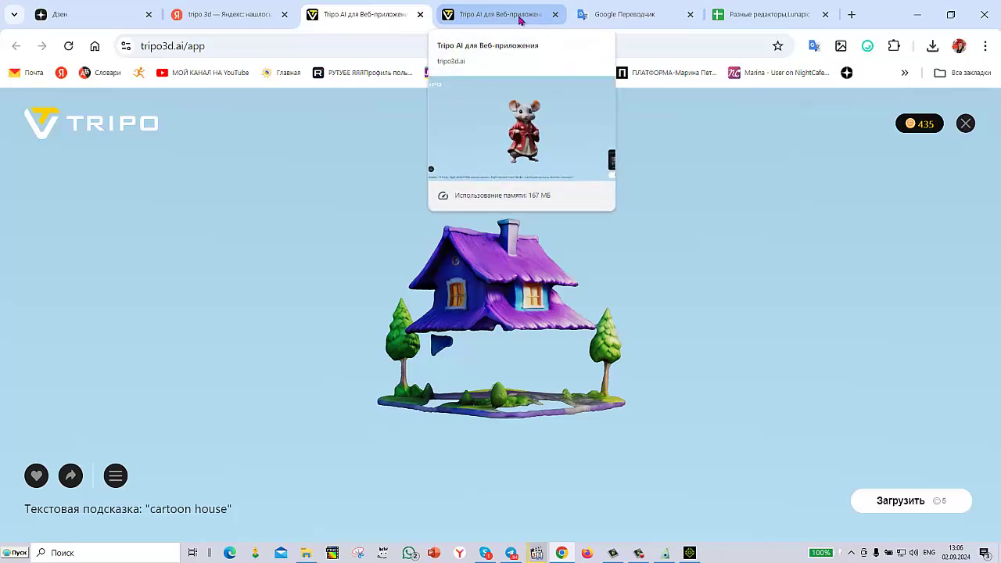
{"action": "left_click", "coordinate": [966, 123]}
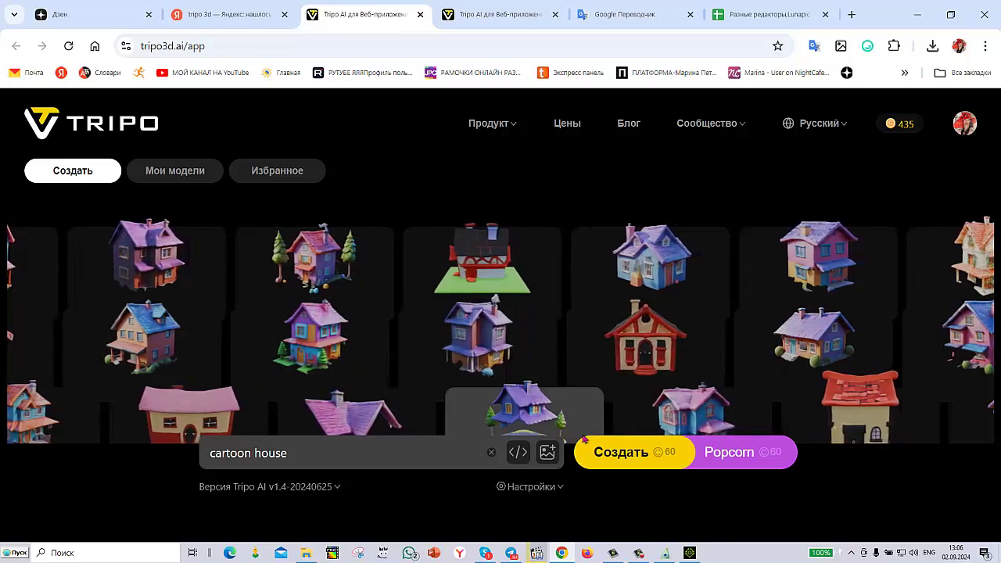
Step: Generate models from the "cartoon house" prompt and open the blue house with the red roof and white fence
{"action": "left_click", "coordinate": [612, 455]}
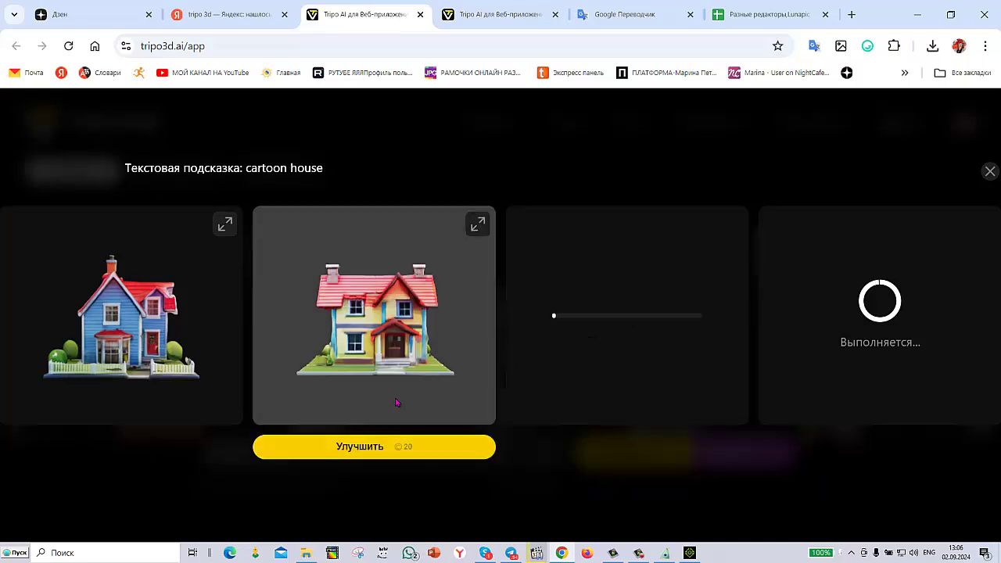
{"action": "mouse_move", "coordinate": [161, 355]}
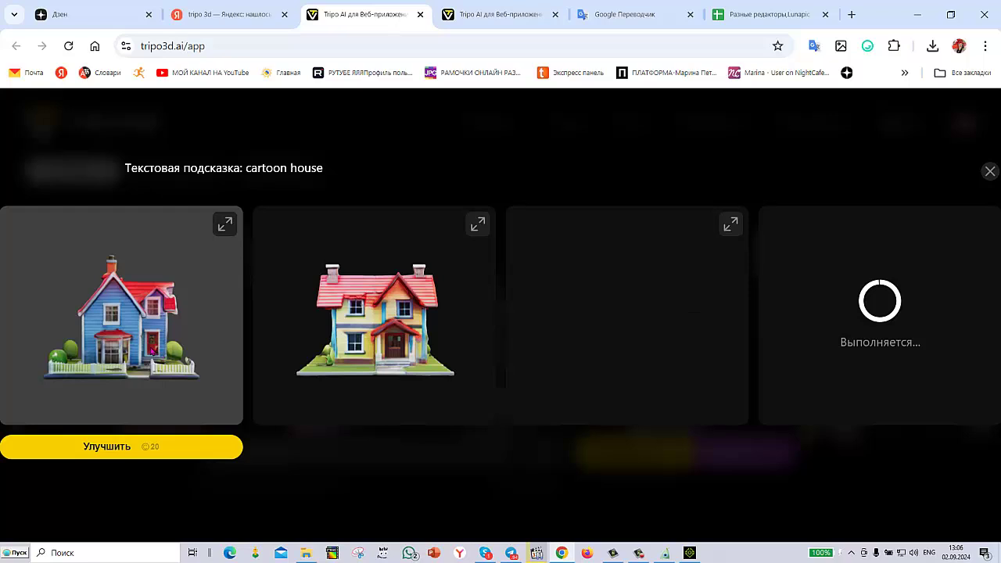
{"action": "left_click", "coordinate": [224, 226]}
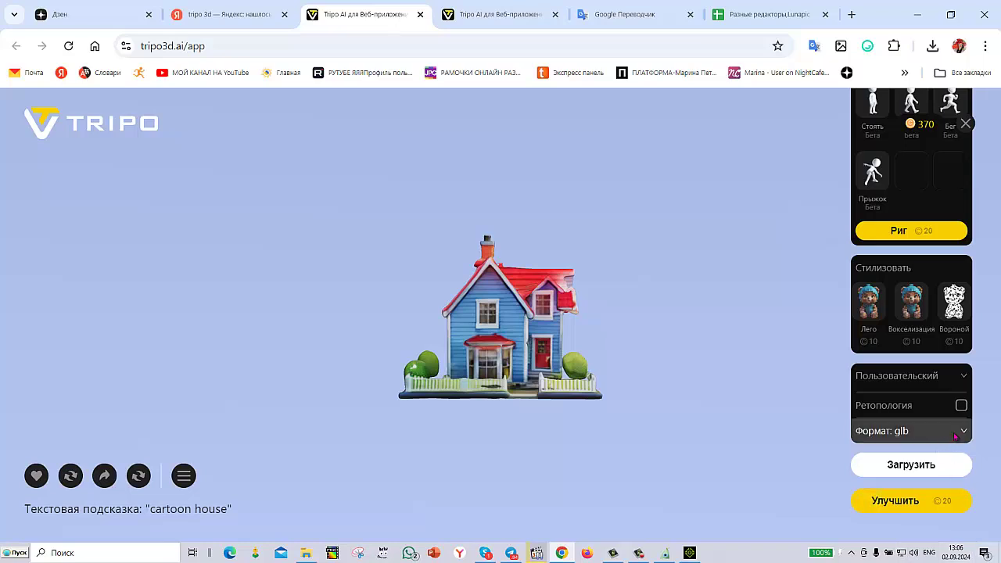
Step: Download the blue house in glb format to the folder "МОДЕЛИ с сайта ТРИПО" under the name "домик"
{"action": "left_click", "coordinate": [894, 466]}
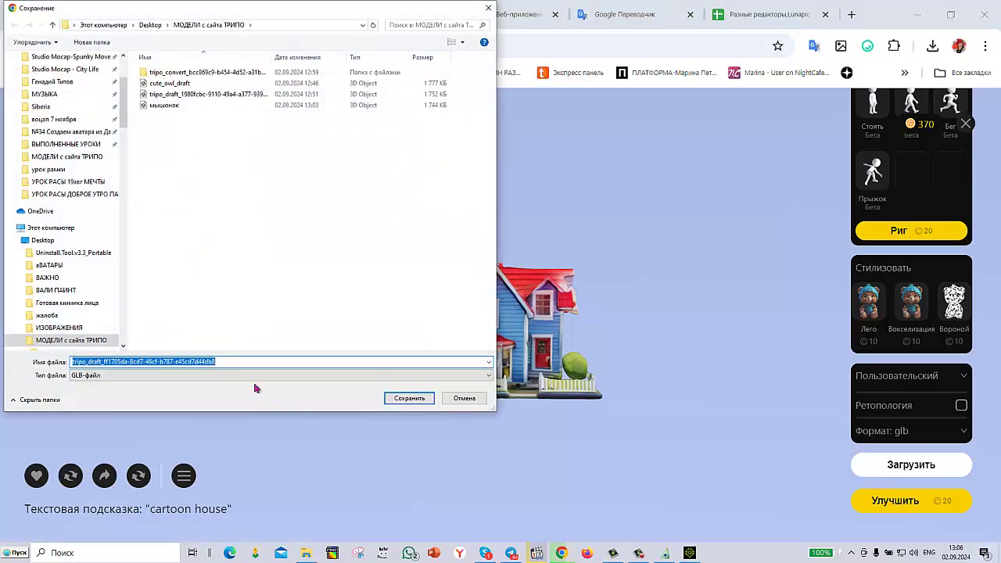
{"action": "key", "text": "BackSpace"}
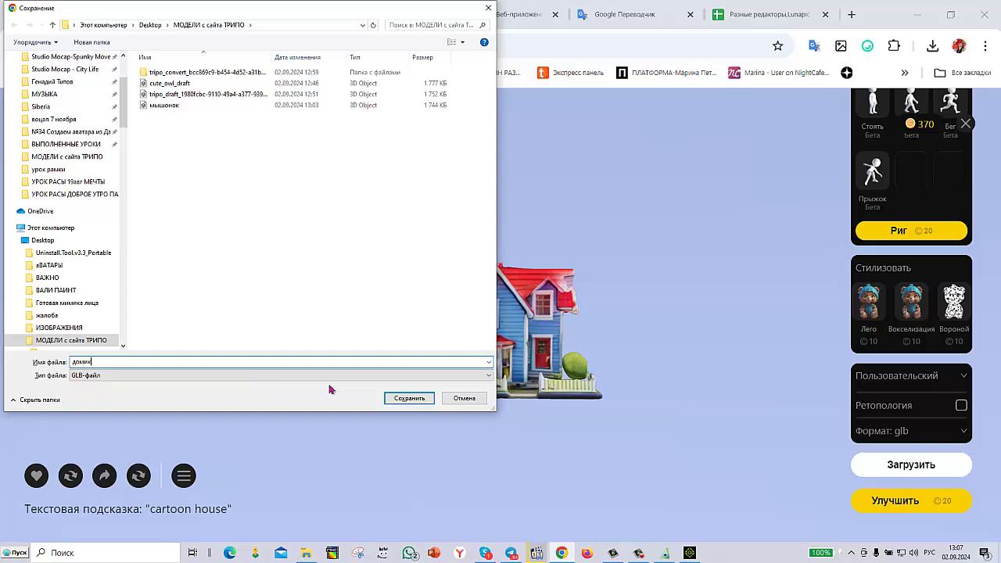
{"action": "left_click", "coordinate": [404, 400]}
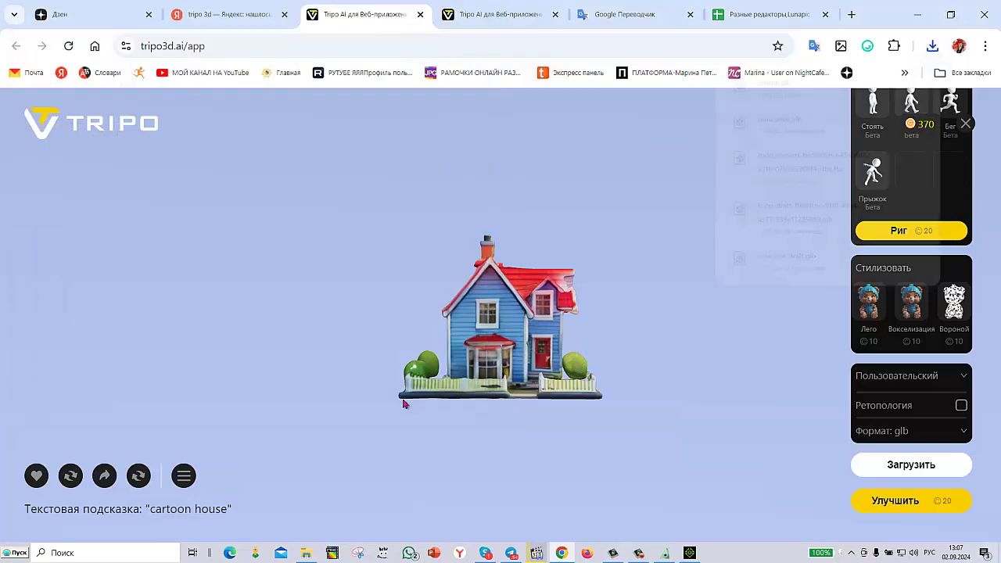
Step: Set the export format to fbx and download the blue house under the name "домик фбх"
{"action": "left_click", "coordinate": [964, 433]}
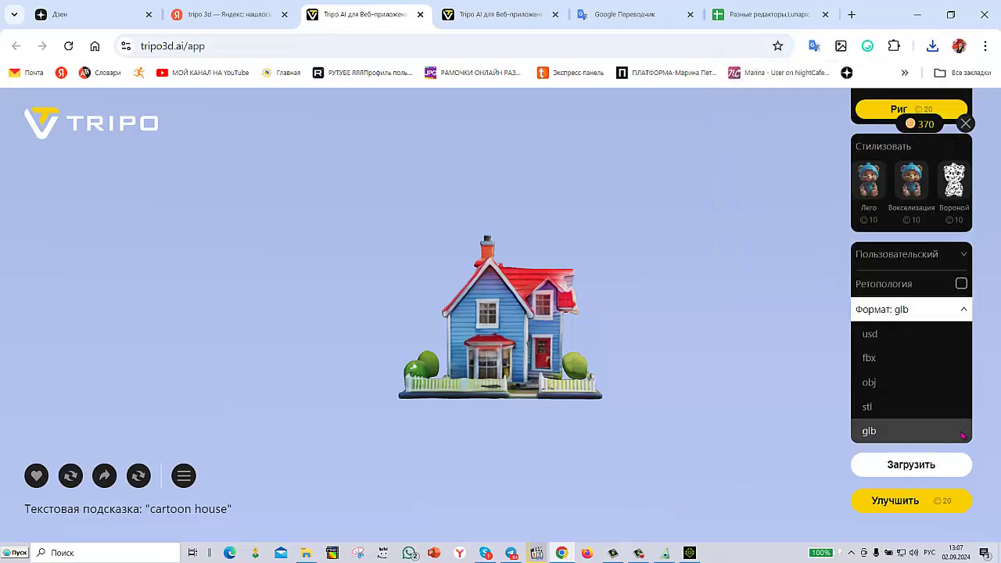
{"action": "left_click", "coordinate": [869, 359]}
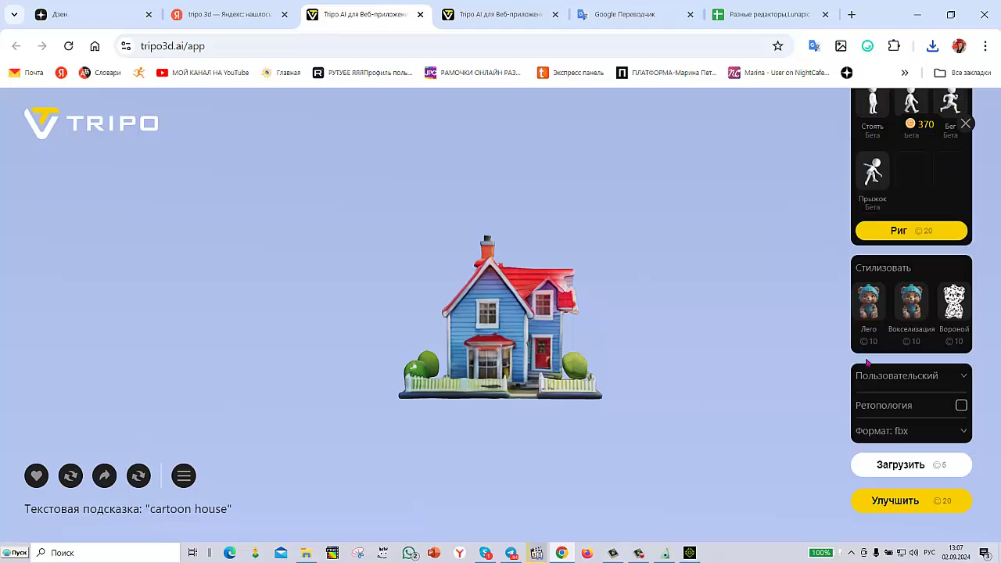
{"action": "left_click", "coordinate": [882, 472]}
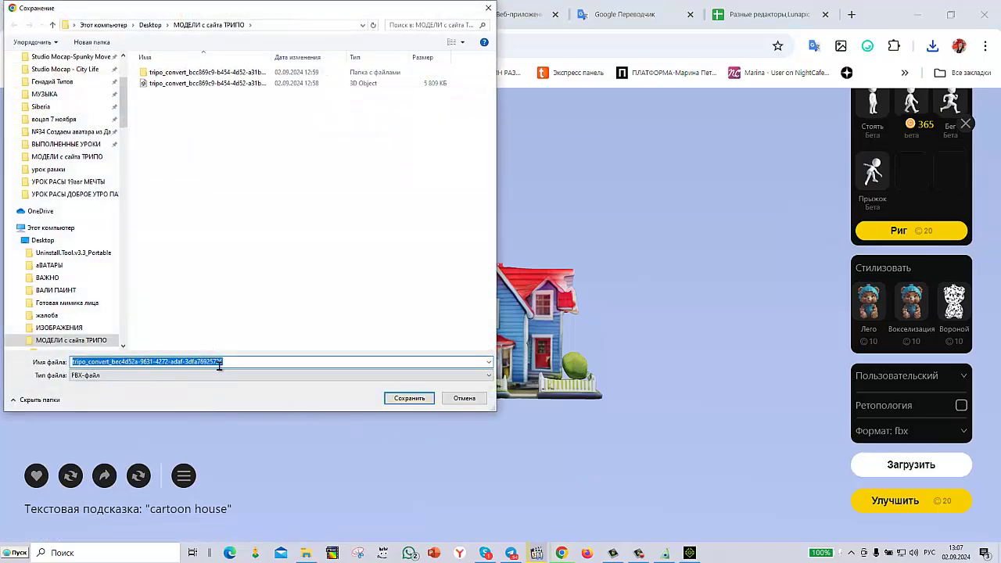
{"action": "key", "text": "BackSpace"}
{"action": "type", "text": "д"}
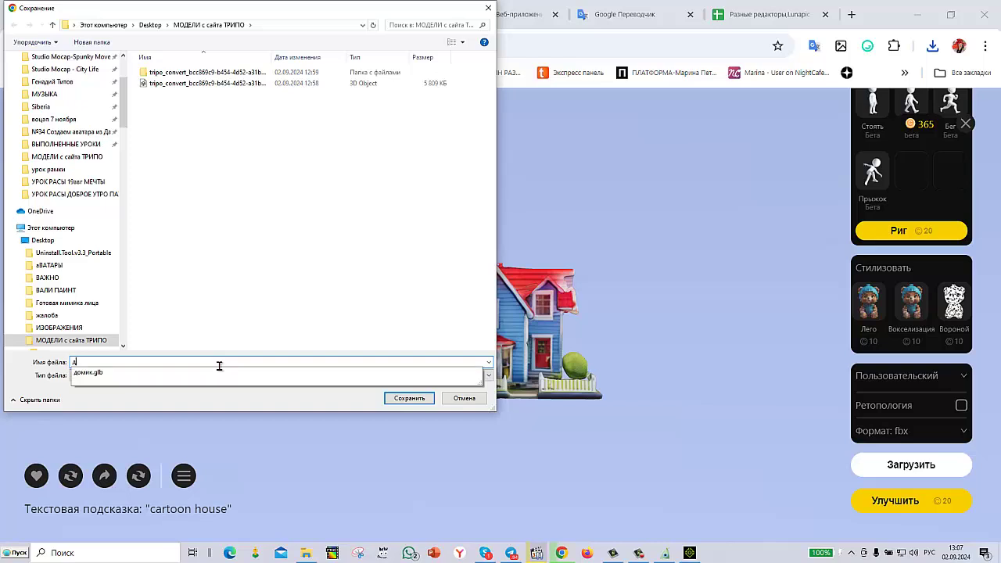
{"action": "type", "text": "омик "}
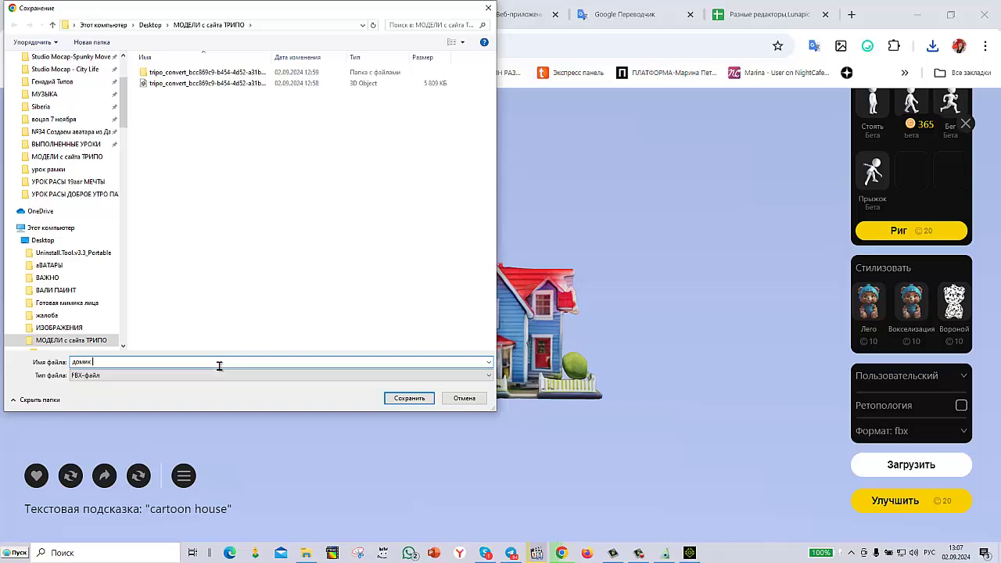
{"action": "type", "text": "фбх"}
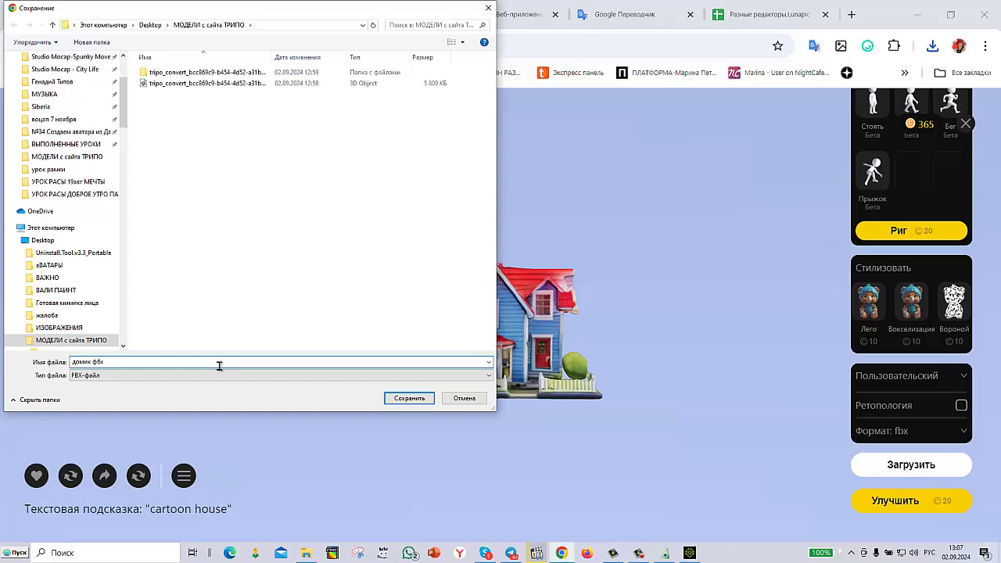
{"action": "left_click", "coordinate": [399, 399]}
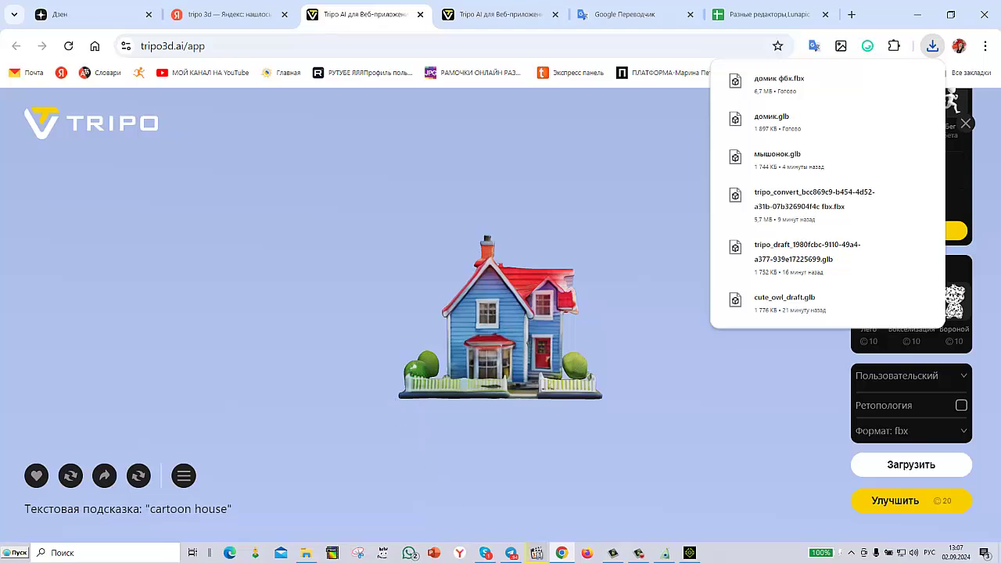
Step: Switch to BluffTitler, add the "домик" model as a layer and place it below the girl at about 334.4 and -116
{"action": "left_click", "coordinate": [664, 553]}
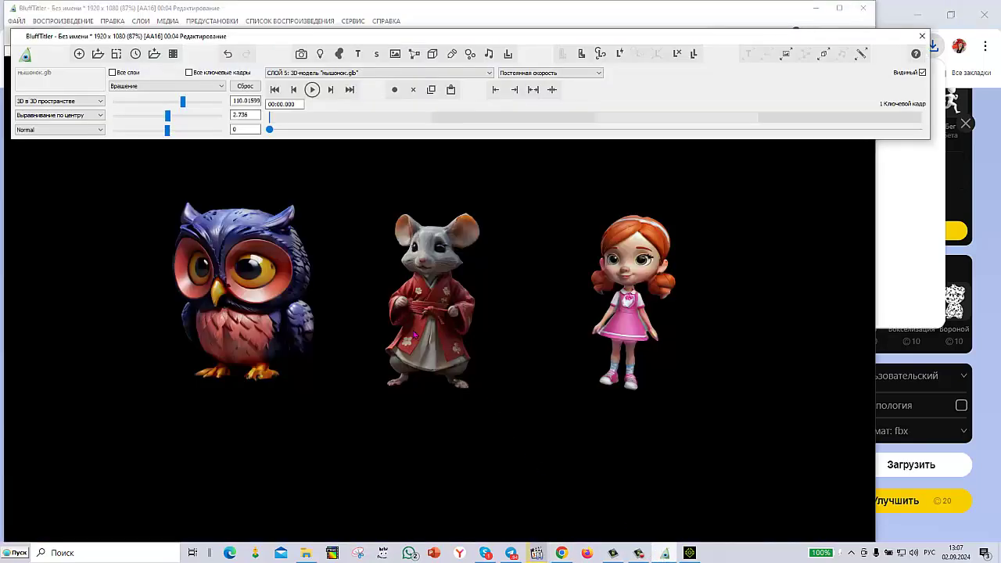
{"action": "left_click", "coordinate": [433, 54]}
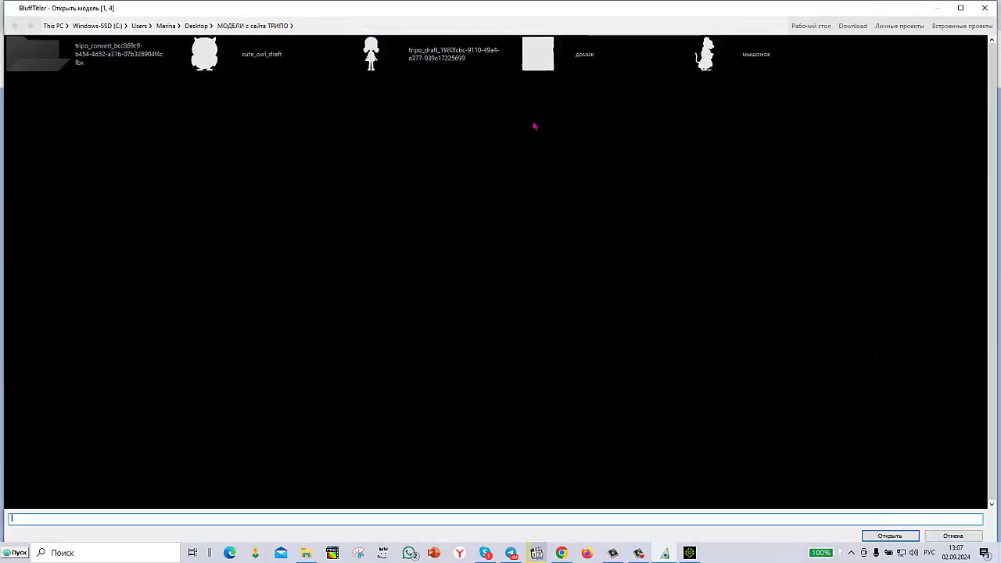
{"action": "left_click", "coordinate": [538, 55]}
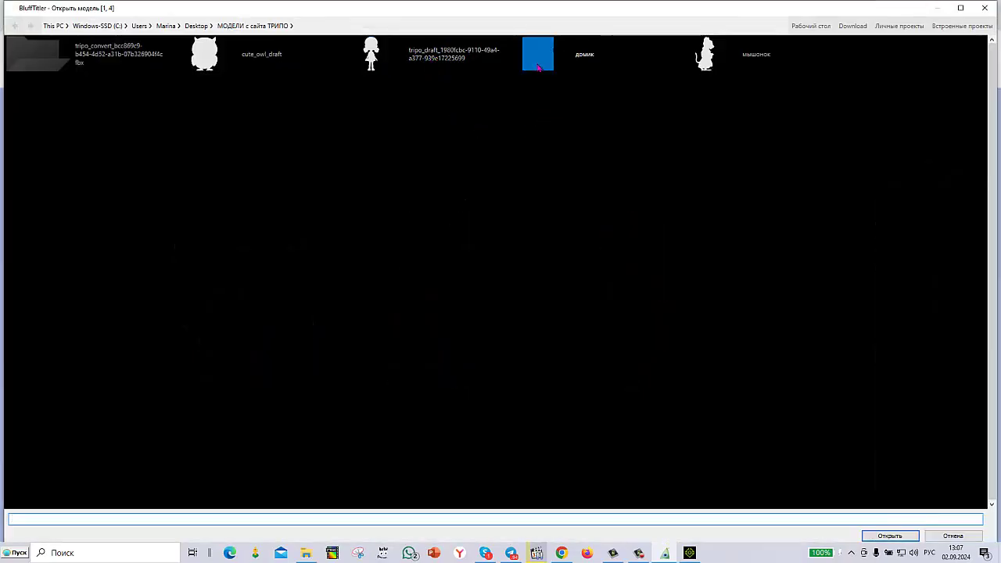
{"action": "left_click", "coordinate": [889, 536]}
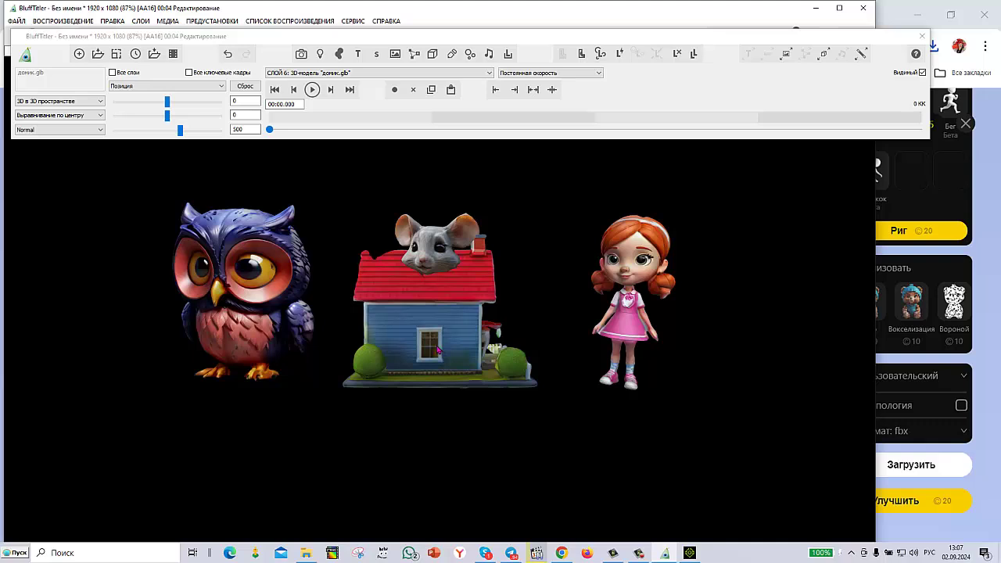
{"action": "left_click_drag", "start_coordinate": [438, 350], "coordinate": [656, 425]}
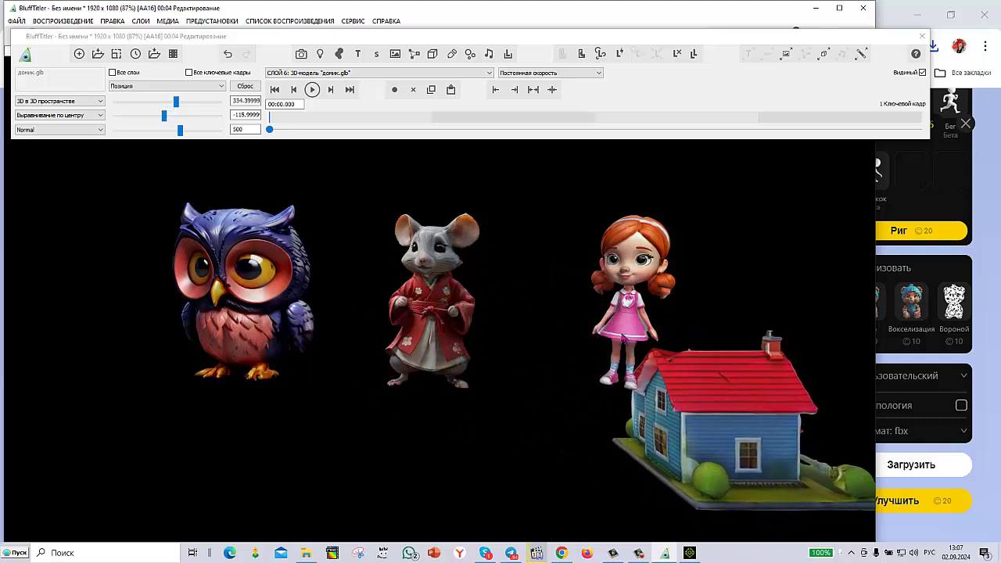
Step: Rotate the girl model slightly sideways, to rotation values of about 142.27 and 0.29
{"action": "right_click_drag", "start_coordinate": [626, 336], "coordinate": [650, 332]}
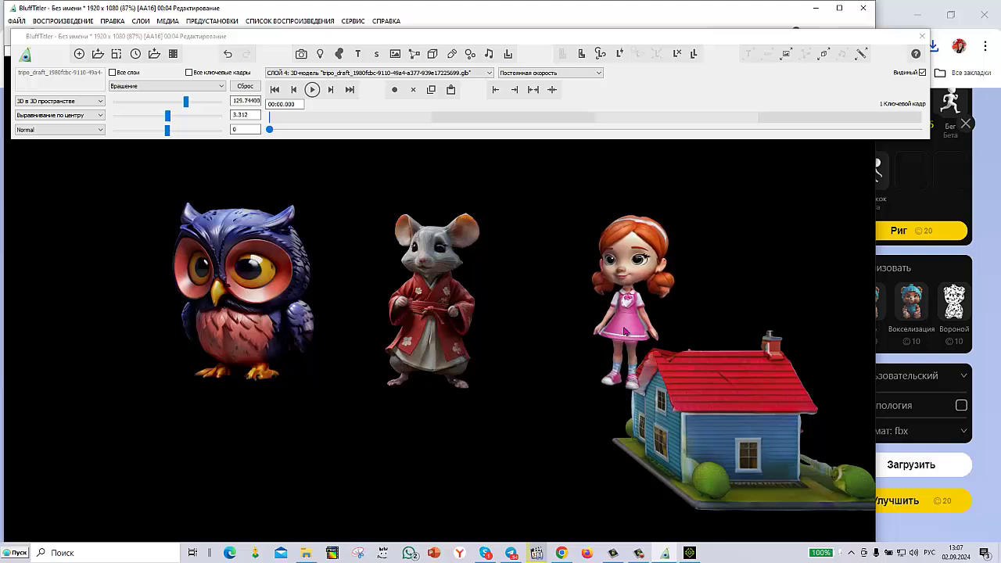
{"action": "left_click", "coordinate": [212, 86]}
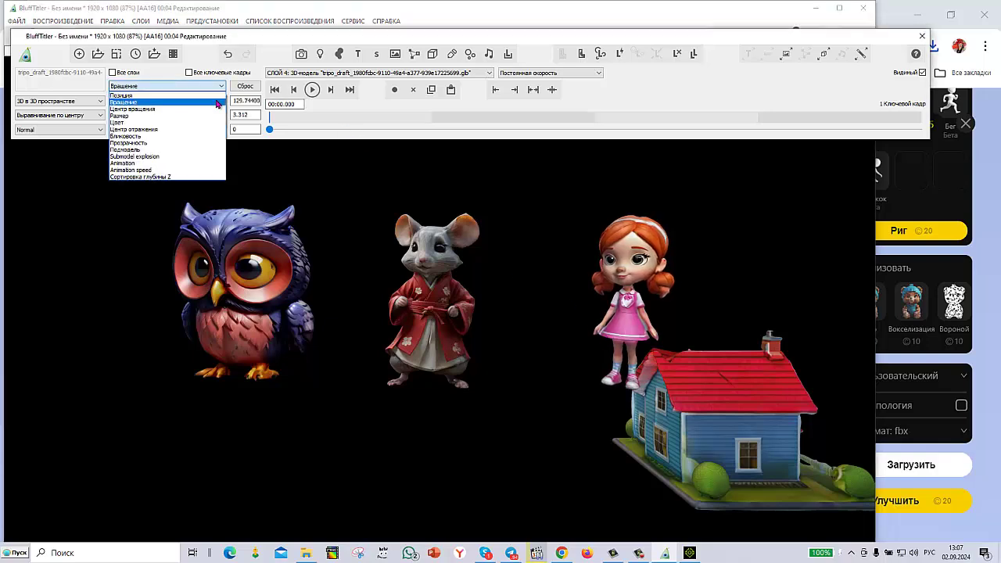
{"action": "left_click", "coordinate": [213, 94]}
{"action": "left_click", "coordinate": [618, 342]}
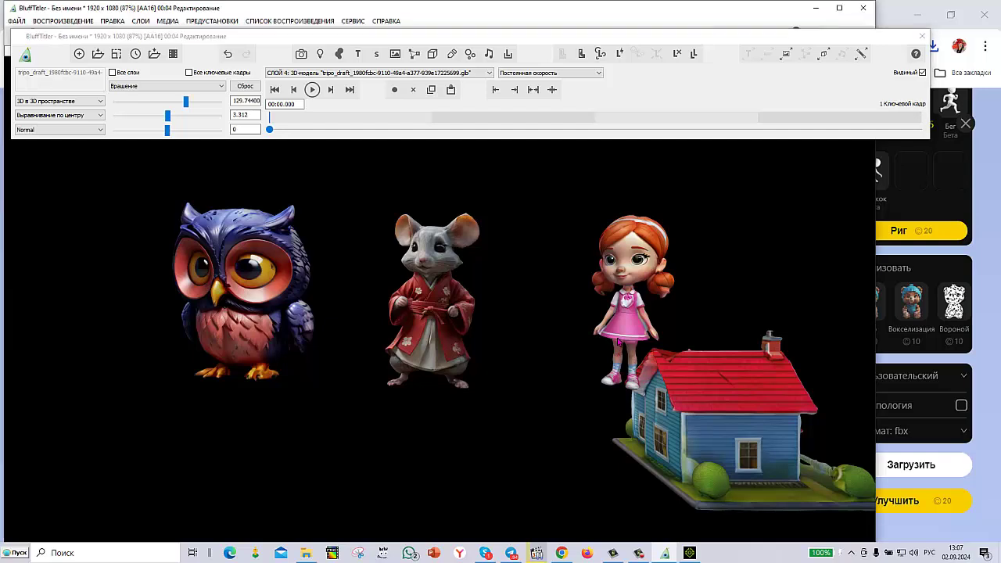
{"action": "left_click_drag", "start_coordinate": [617, 336], "coordinate": [551, 333]}
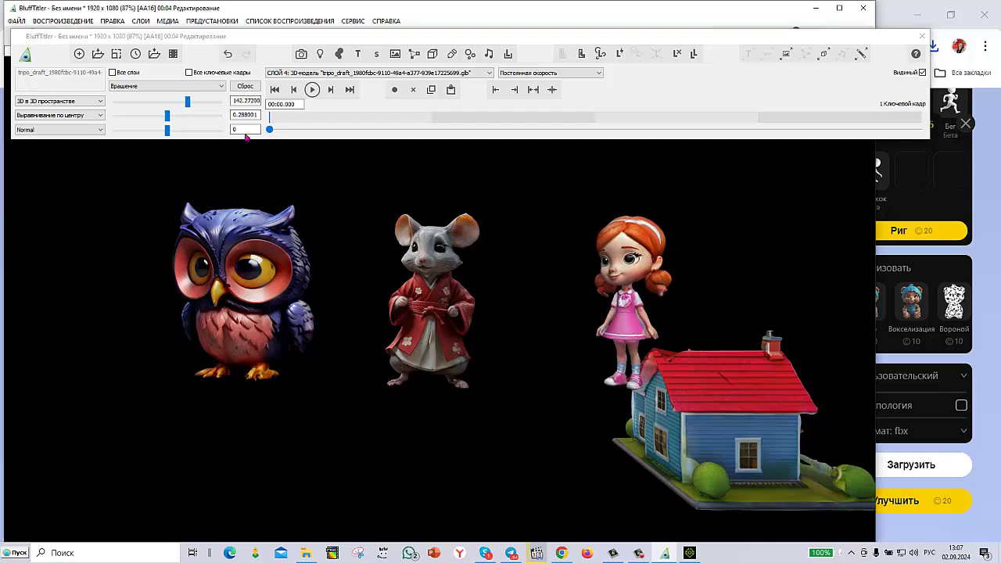
Step: Switch the girl layer to position editing and move her to the left side of the owl
{"action": "left_click", "coordinate": [222, 87]}
{"action": "left_click", "coordinate": [192, 96]}
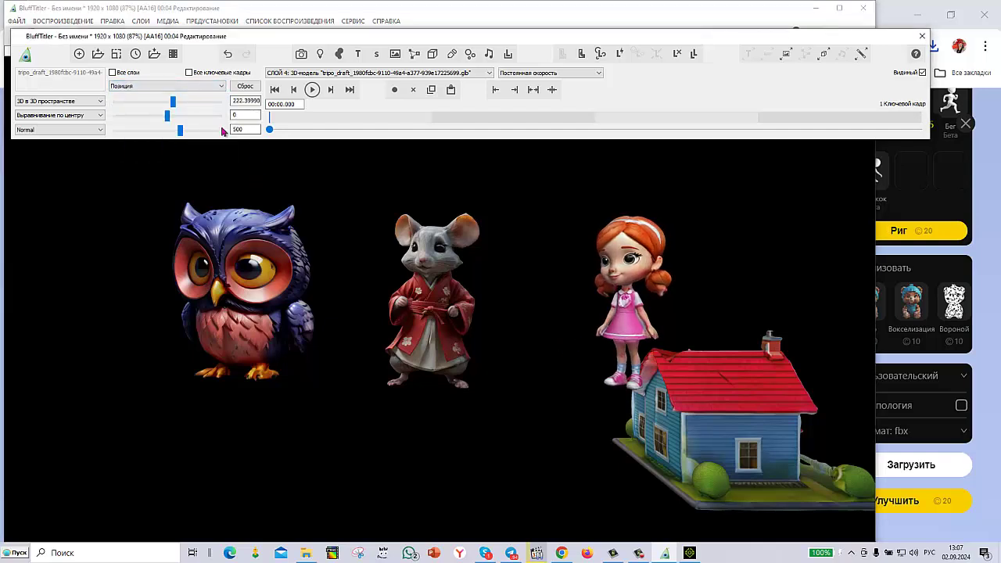
{"action": "left_click_drag", "start_coordinate": [618, 336], "coordinate": [235, 356]}
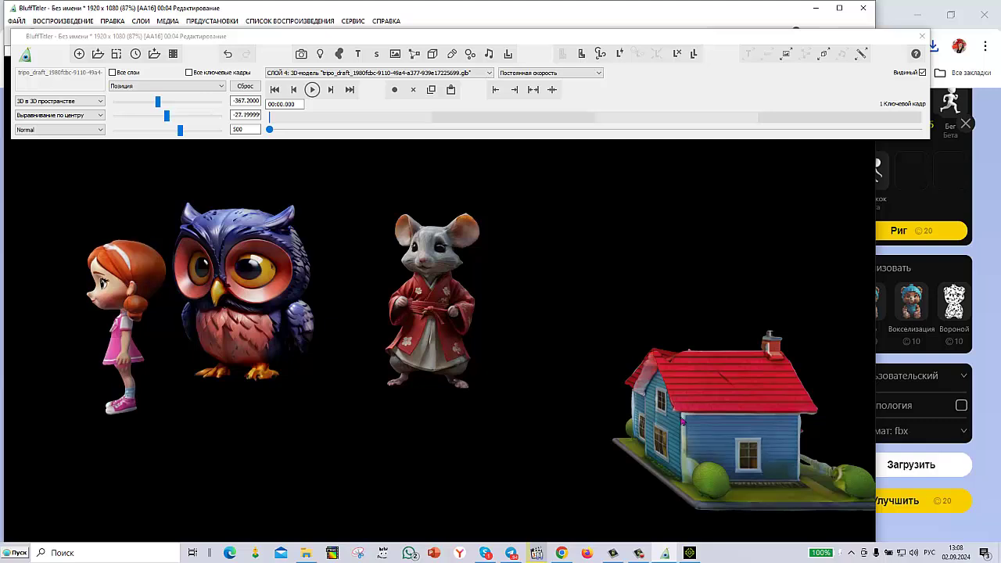
Step: Move the house up to stand level with the mouse, at position values of about 273.6 and -3.2
{"action": "left_click", "coordinate": [700, 429]}
{"action": "left_click_drag", "start_coordinate": [700, 429], "coordinate": [659, 356]}
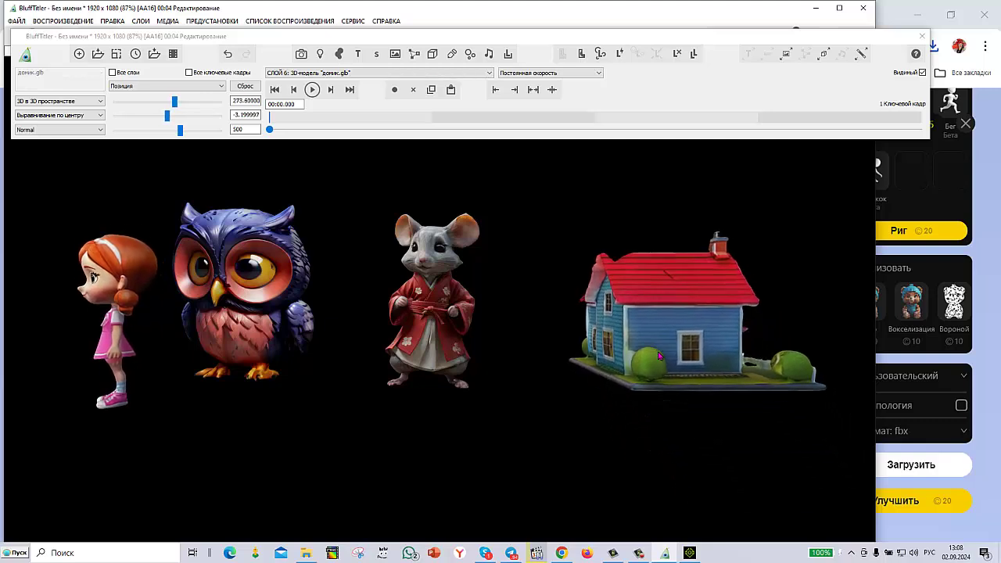
Step: Switch the house layer to rotation editing and turn it so its front shows at an angle, tilted to about 19.7
{"action": "left_click", "coordinate": [219, 88]}
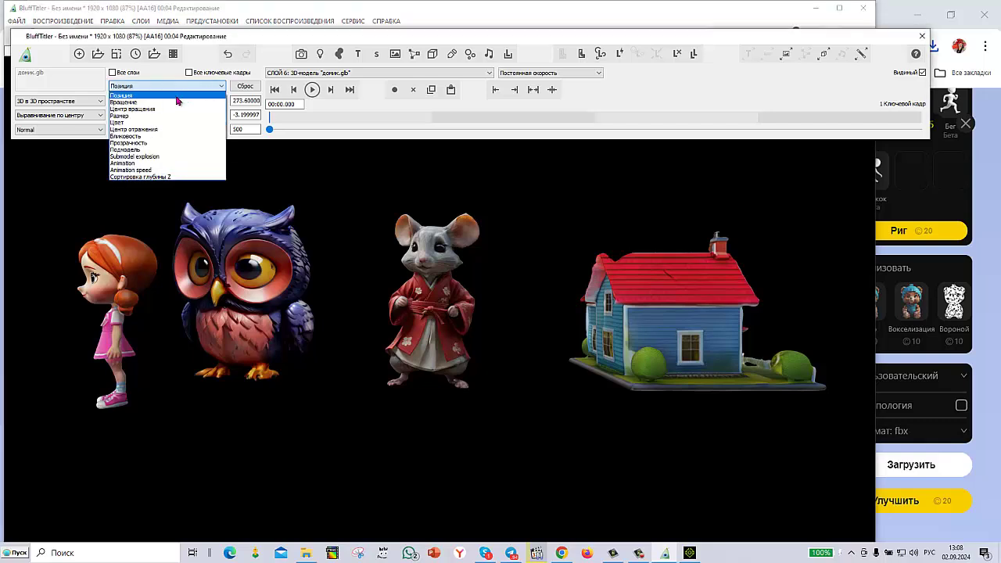
{"action": "left_click", "coordinate": [173, 102]}
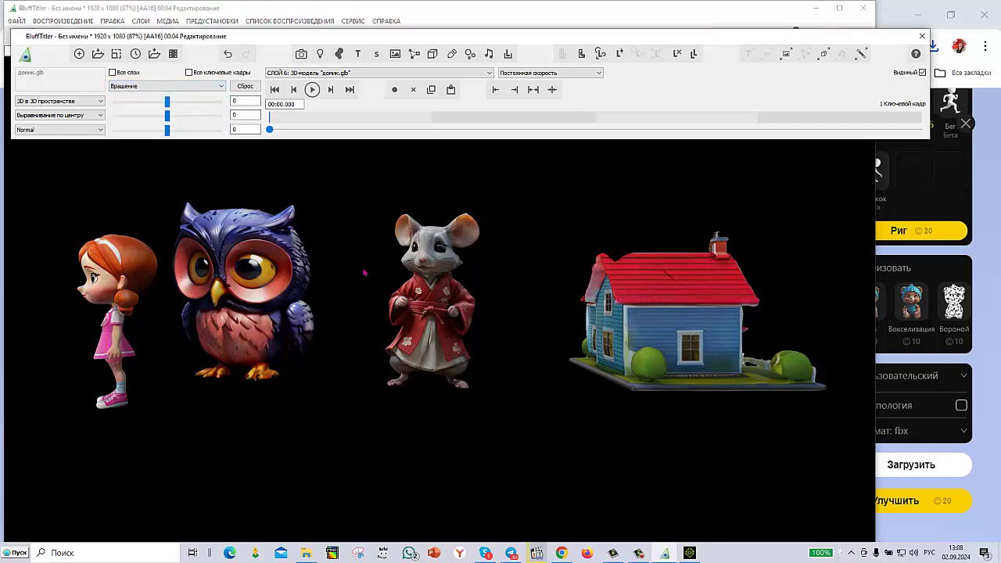
{"action": "left_click_drag", "start_coordinate": [618, 342], "coordinate": [557, 380]}
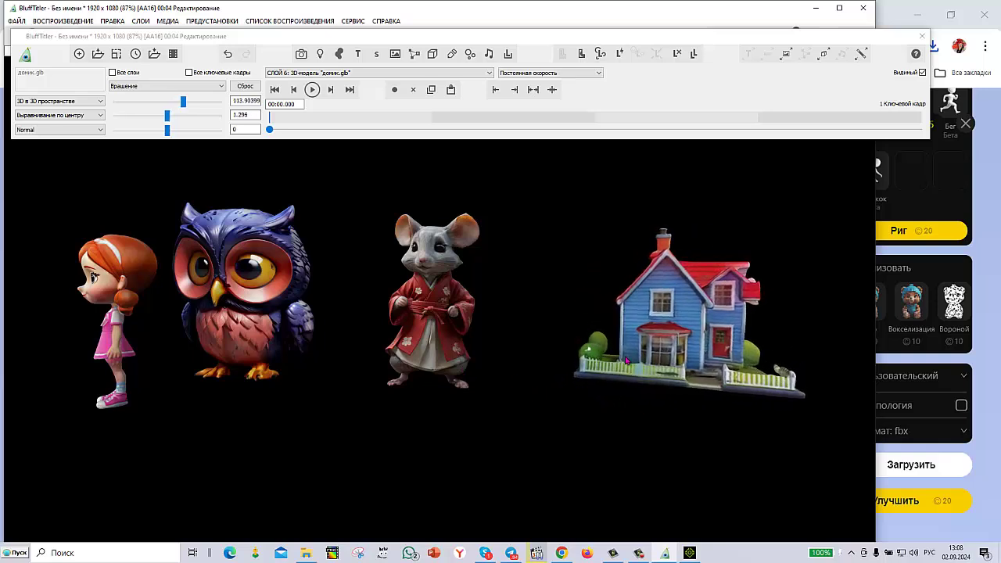
{"action": "left_click_drag", "start_coordinate": [626, 361], "coordinate": [631, 359]}
{"action": "left_click_drag", "start_coordinate": [659, 319], "coordinate": [543, 468]}
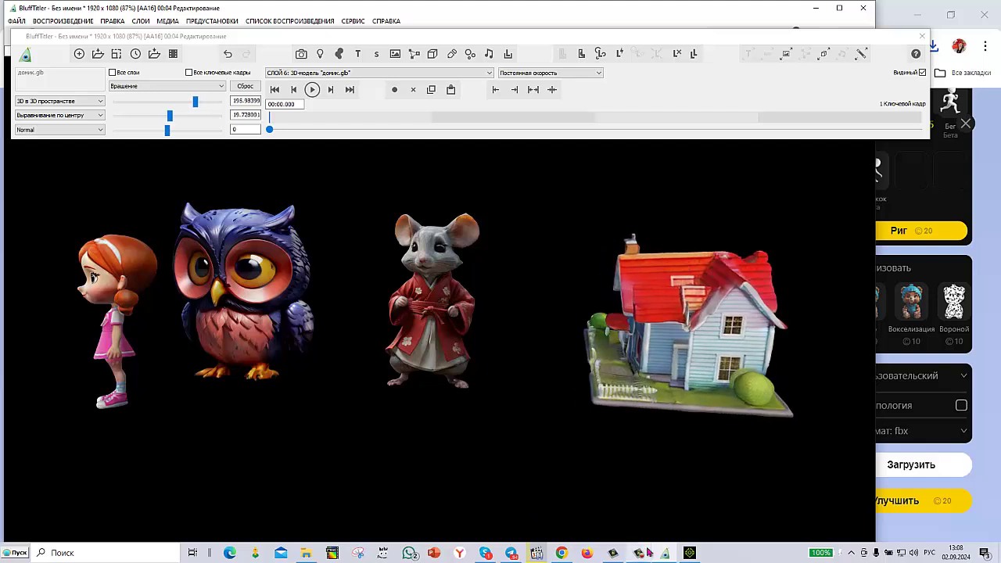
Step: Switch to iClone 7 and start a new project, discarding the one with the boy model
{"action": "left_click", "coordinate": [689, 553]}
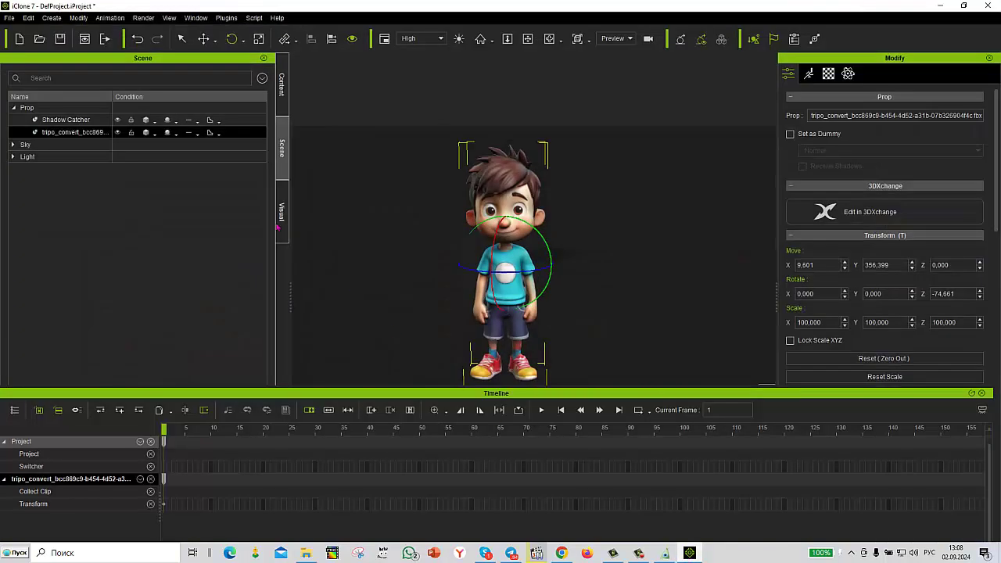
{"action": "left_click", "coordinate": [8, 18]}
{"action": "left_click", "coordinate": [29, 33]}
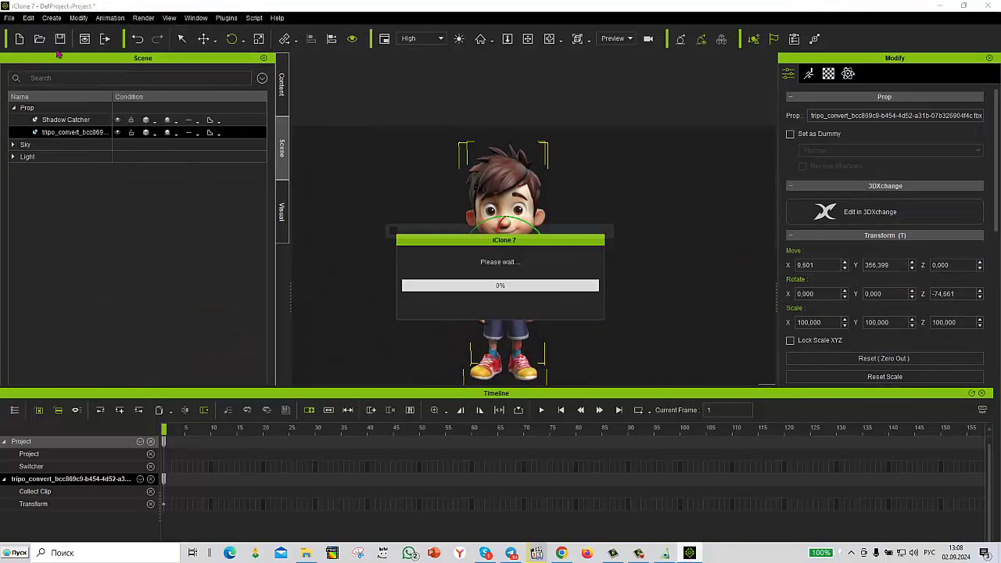
{"action": "left_click", "coordinate": [500, 302]}
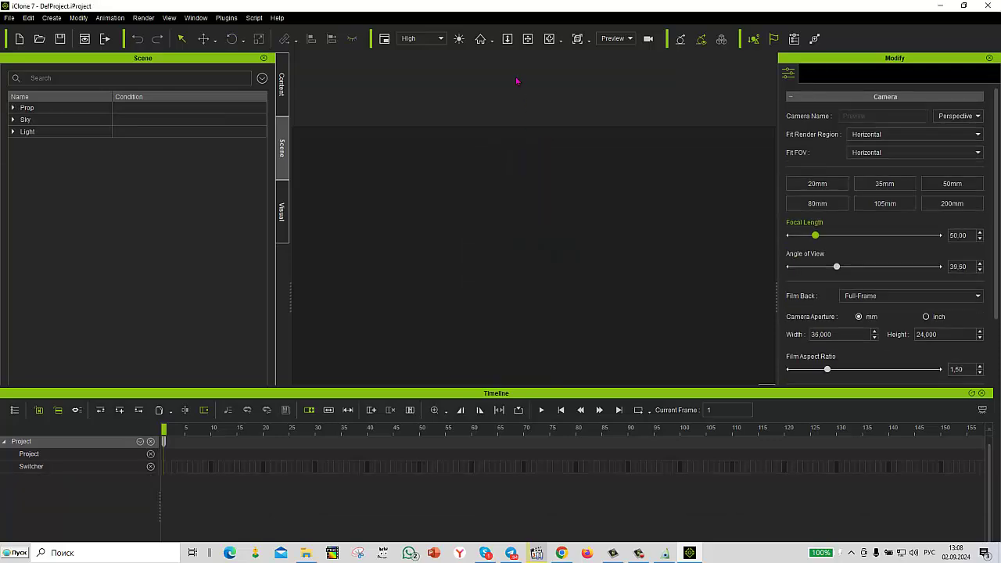
Step: Minimize BluffTitler and the browser, and place a reduced iClone window beside the "МОДЕЛИ с сайта ТРИПО" folder
{"action": "left_click_drag", "start_coordinate": [513, 10], "coordinate": [503, 201]}
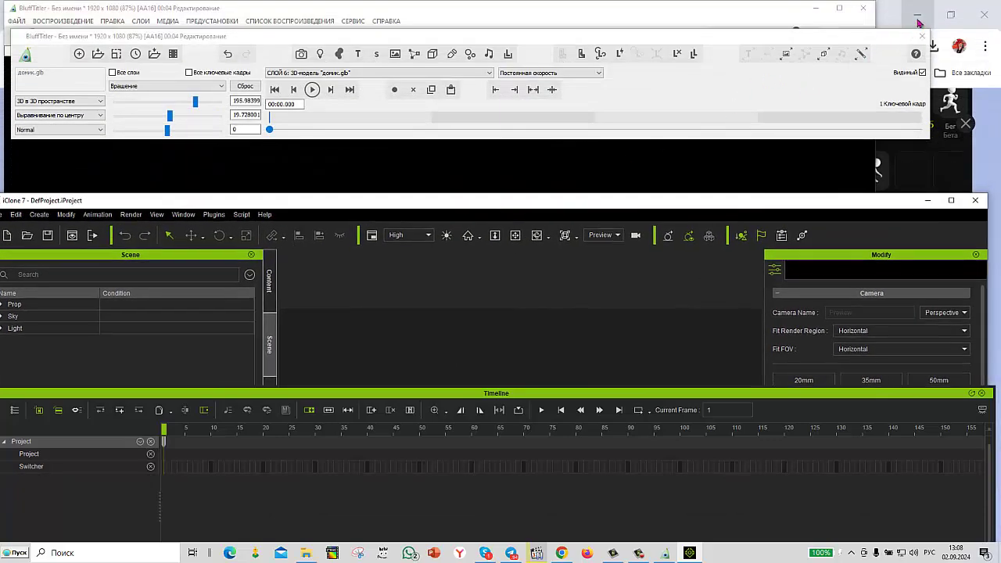
{"action": "left_click_drag", "start_coordinate": [846, 39], "coordinate": [847, 96]}
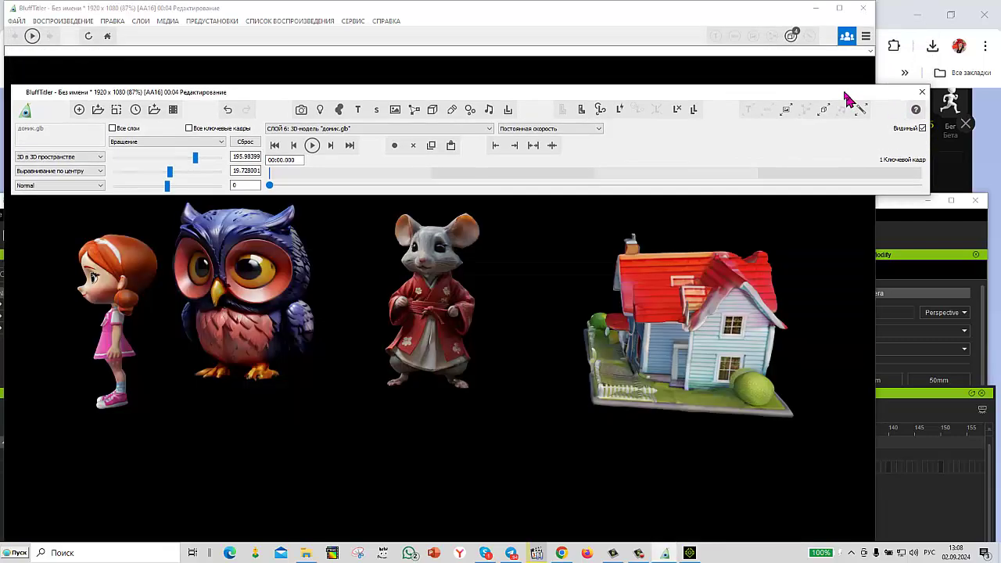
{"action": "left_click", "coordinate": [817, 9]}
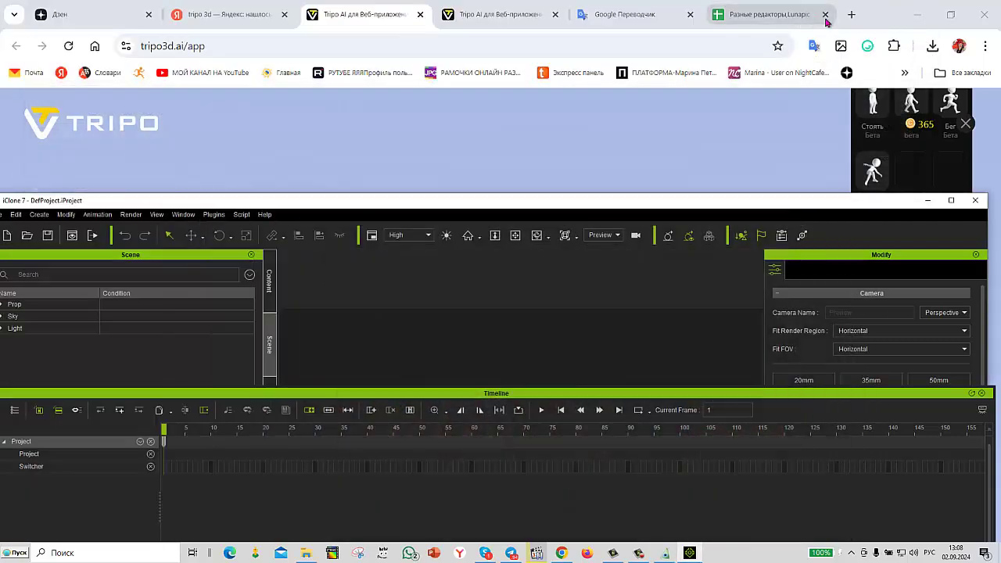
{"action": "left_click", "coordinate": [917, 14]}
{"action": "left_click_drag", "start_coordinate": [700, 201], "coordinate": [404, 62]}
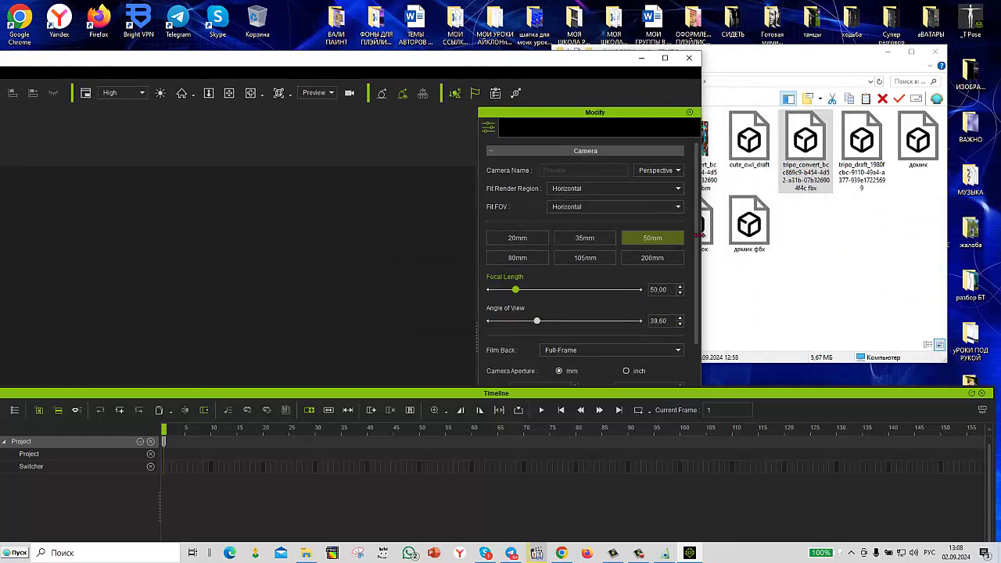
Step: Import the "домик фбх" model into the iClone scene, rotate it to about -28.68 on Z, and minimize iClone
{"action": "left_click_drag", "start_coordinate": [765, 237], "coordinate": [393, 297]}
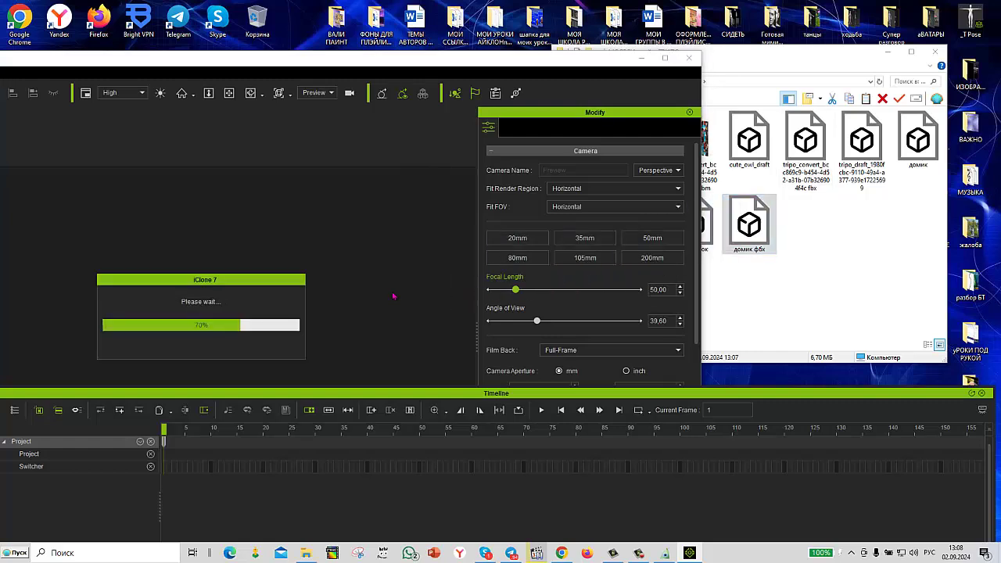
{"action": "left_click", "coordinate": [183, 94]}
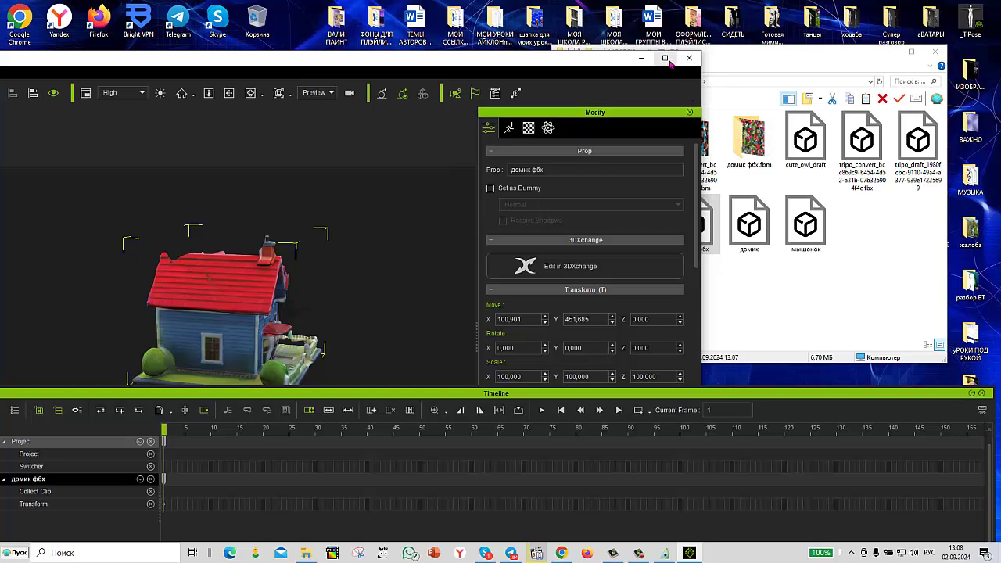
{"action": "left_click", "coordinate": [664, 58]}
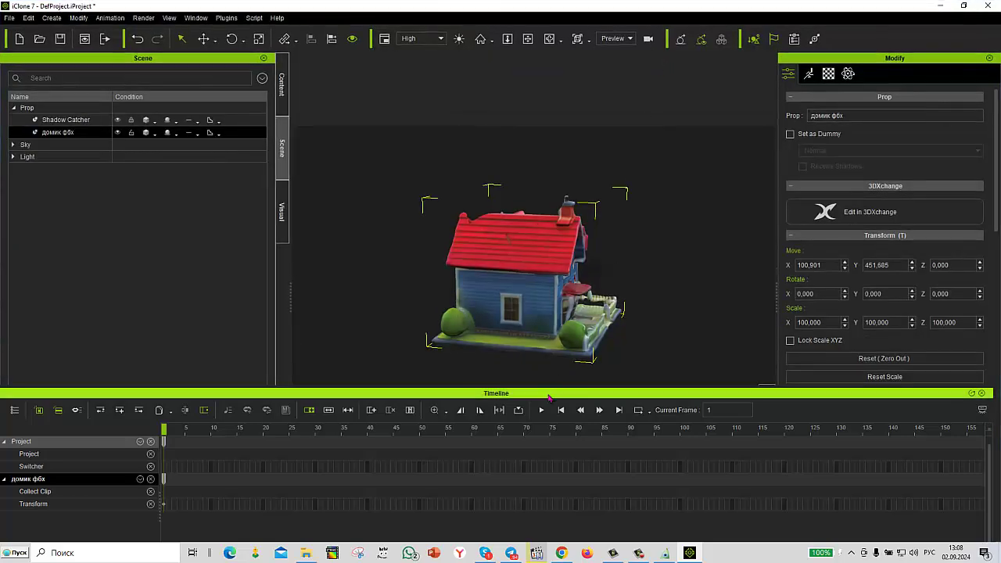
{"action": "left_click_drag", "start_coordinate": [549, 397], "coordinate": [549, 409]}
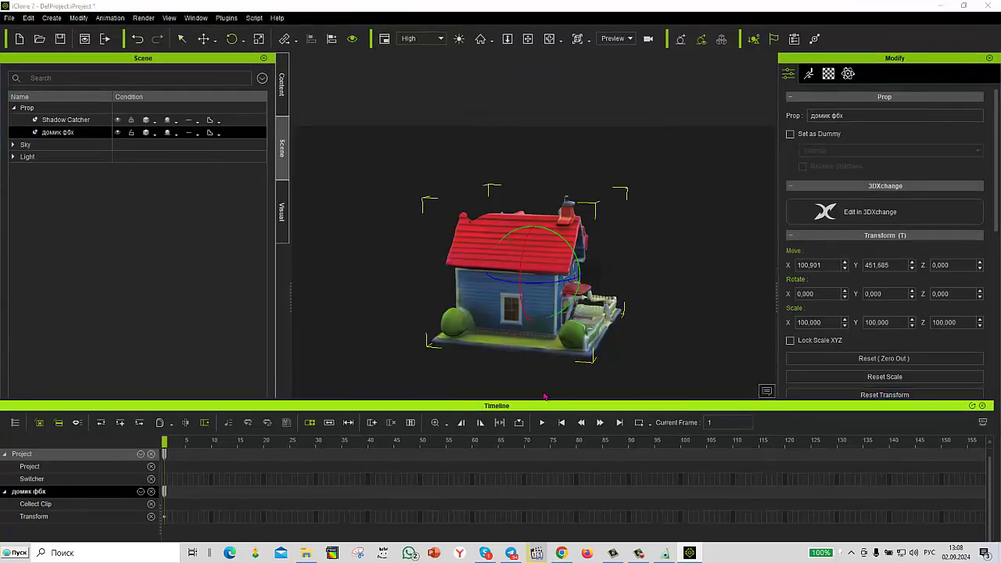
{"action": "left_click_drag", "start_coordinate": [545, 285], "coordinate": [536, 311]}
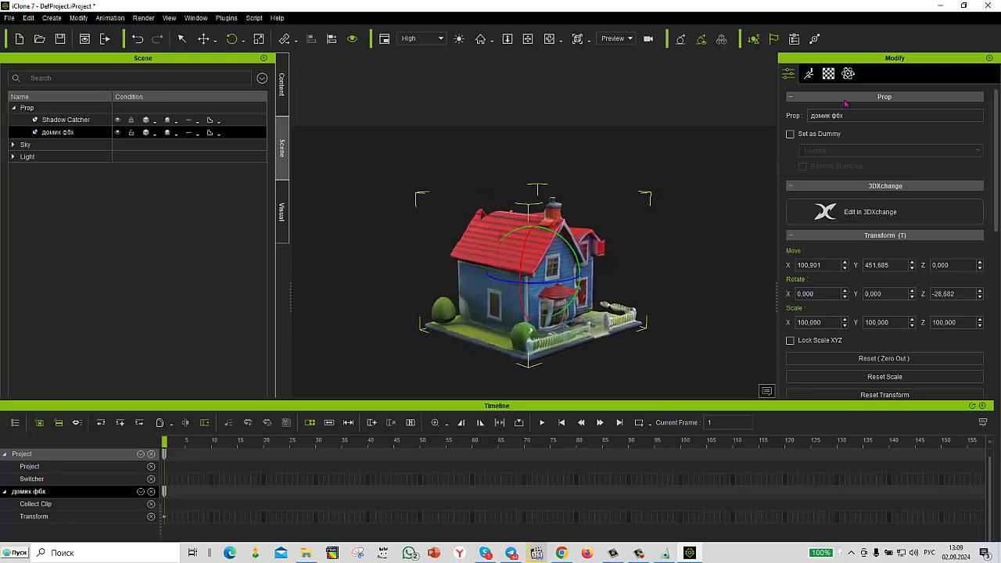
{"action": "left_click", "coordinate": [939, 7]}
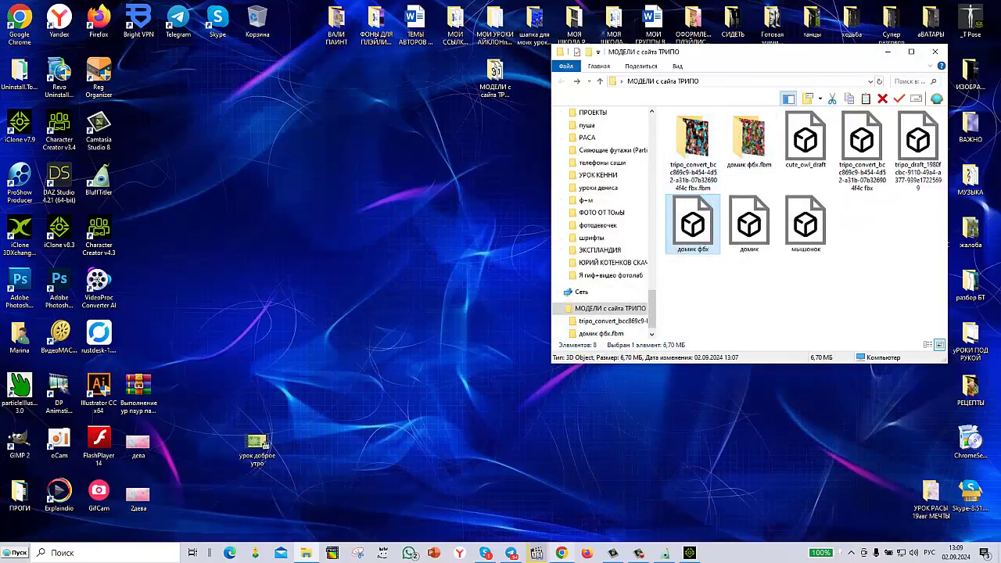
{"action": "left_click", "coordinate": [639, 553]}
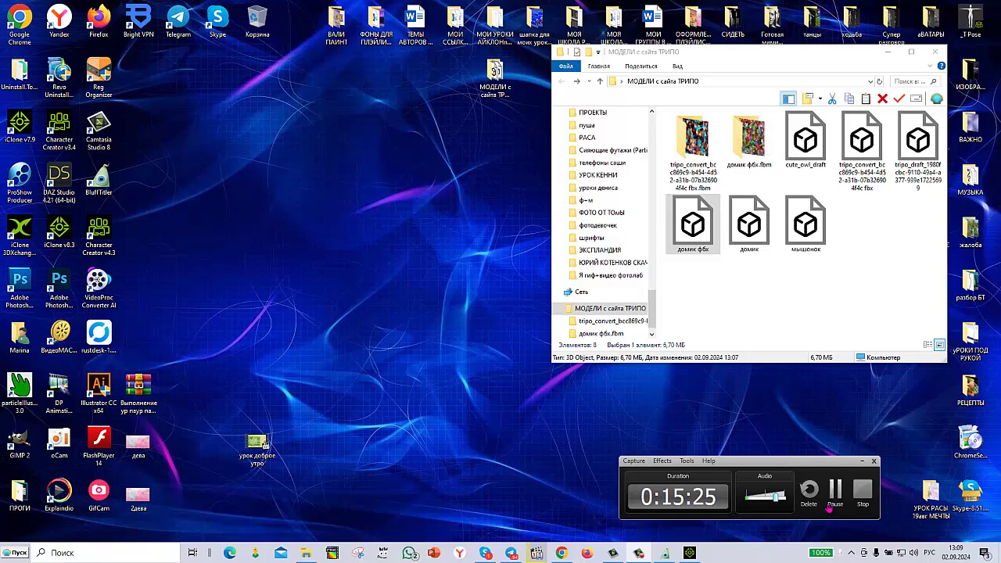
{"action": "left_click", "coordinate": [833, 493]}
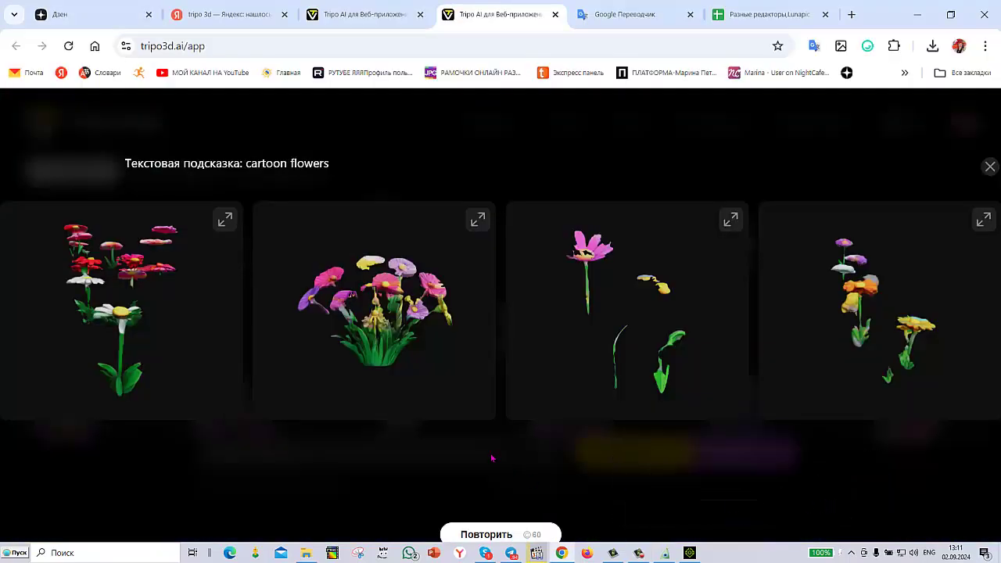
{"action": "mouse_move", "coordinate": [383, 386]}
{"action": "mouse_move", "coordinate": [387, 411]}
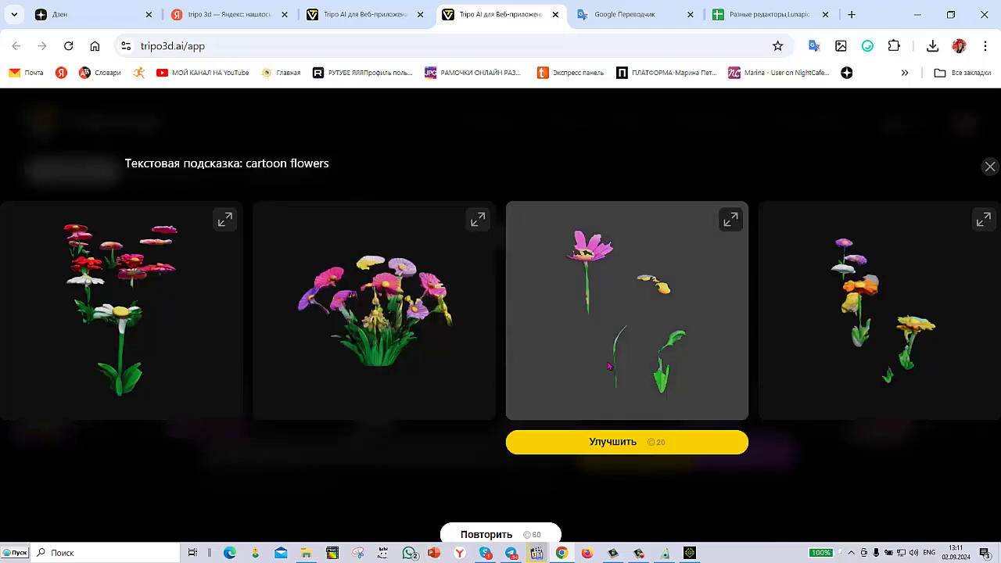
{"action": "mouse_move", "coordinate": [723, 412]}
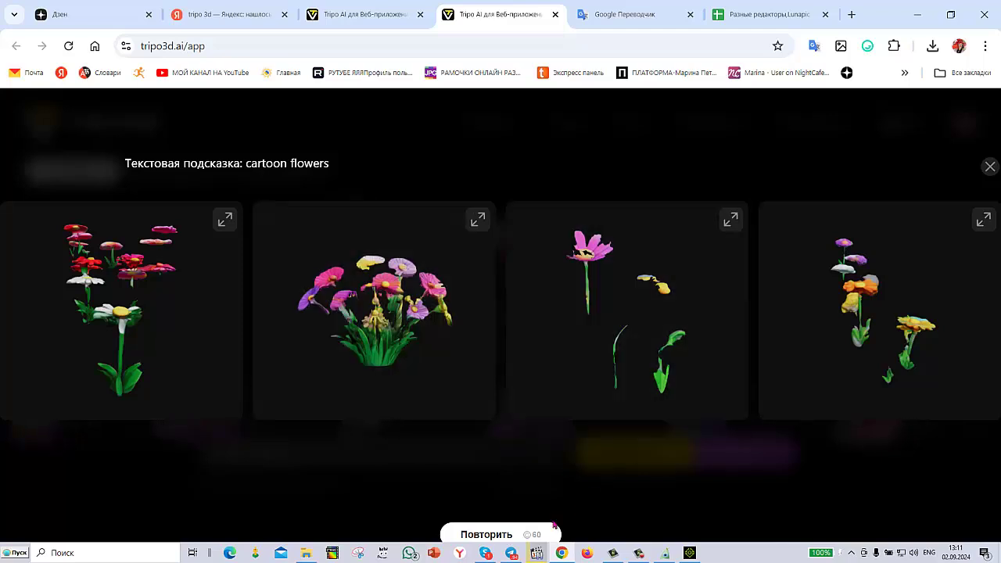
{"action": "left_click", "coordinate": [639, 553]}
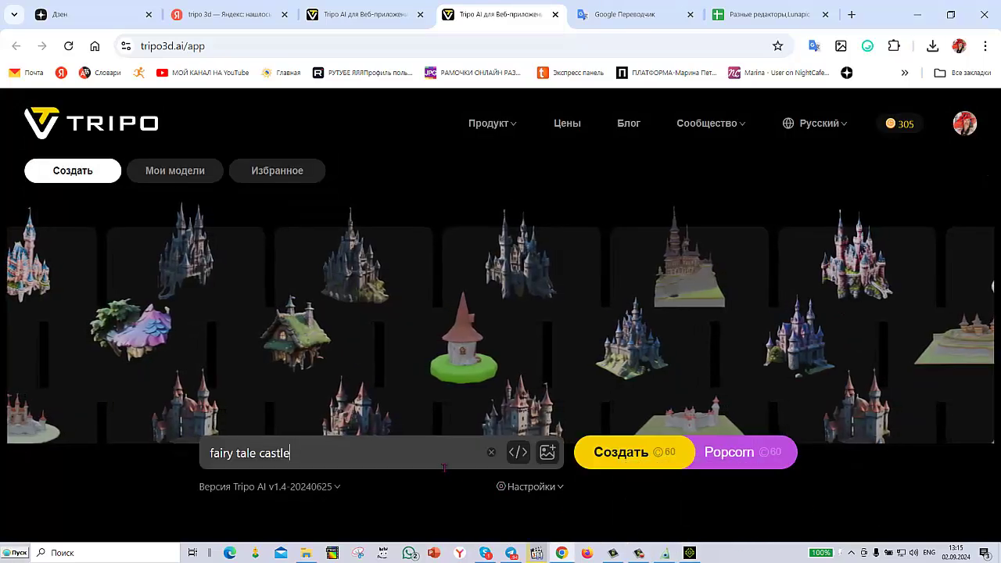
{"action": "left_click", "coordinate": [648, 555]}
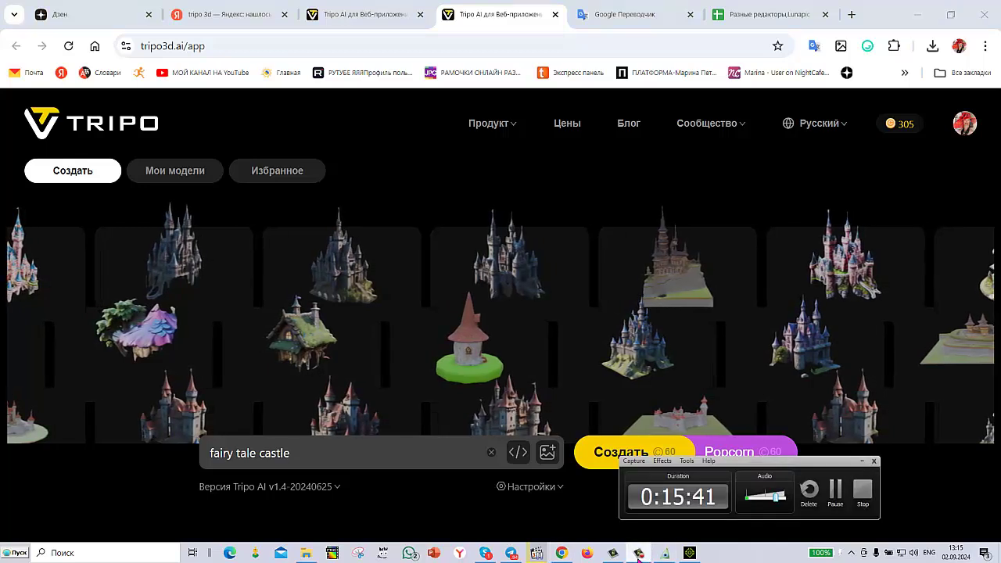
{"action": "left_click", "coordinate": [832, 502]}
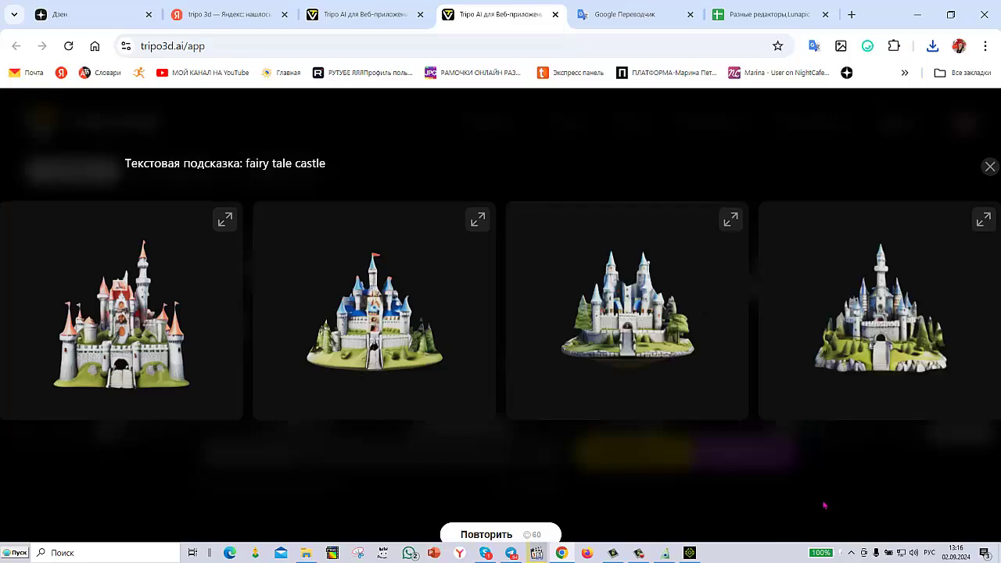
{"action": "left_click", "coordinate": [640, 555]}
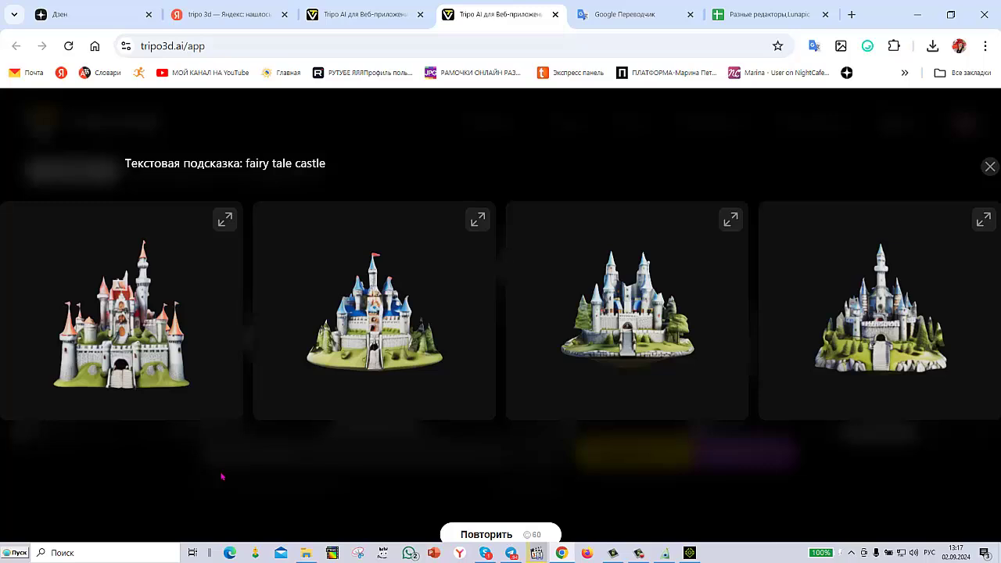
Step: Open the second "fairy tale castle" draft, the one with blue roofs, in the large viewer and dismiss the WhatsApp notification
{"action": "mouse_move", "coordinate": [407, 391]}
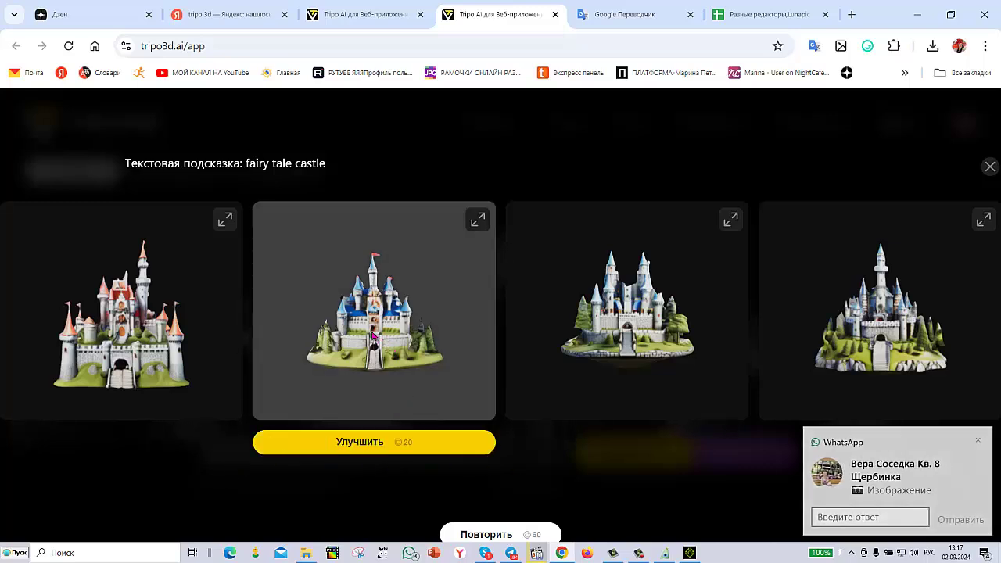
{"action": "left_click", "coordinate": [478, 220]}
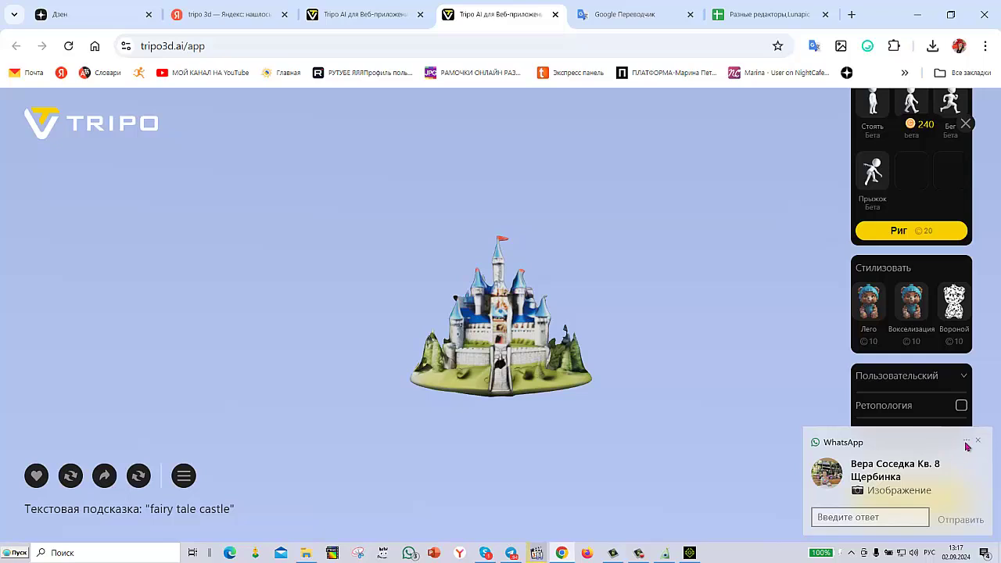
{"action": "left_click", "coordinate": [966, 446]}
{"action": "left_click", "coordinate": [621, 443]}
{"action": "left_click", "coordinate": [977, 440]}
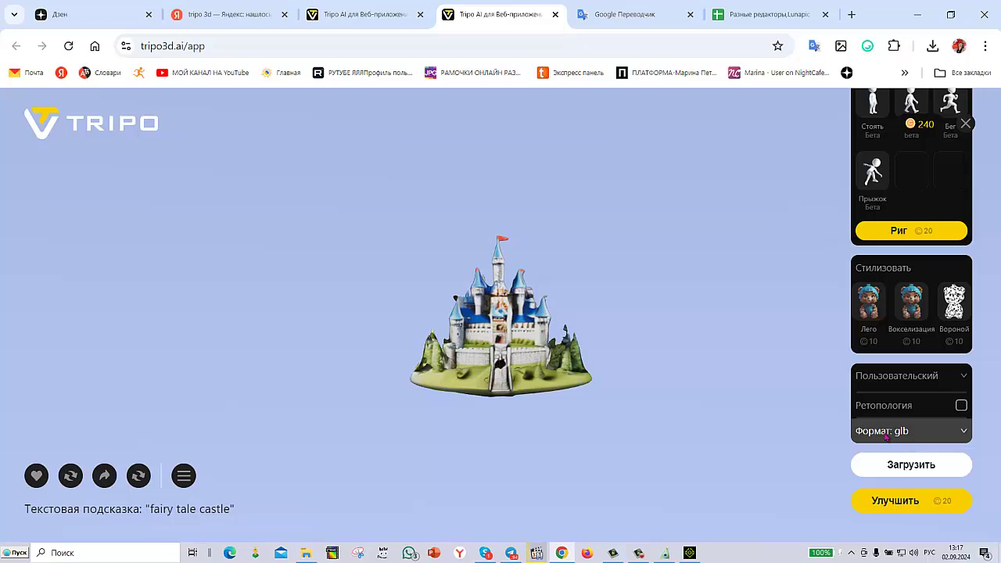
Step: Try to download the castle model in glb format and return to the other Tripo page
{"action": "left_click", "coordinate": [886, 432]}
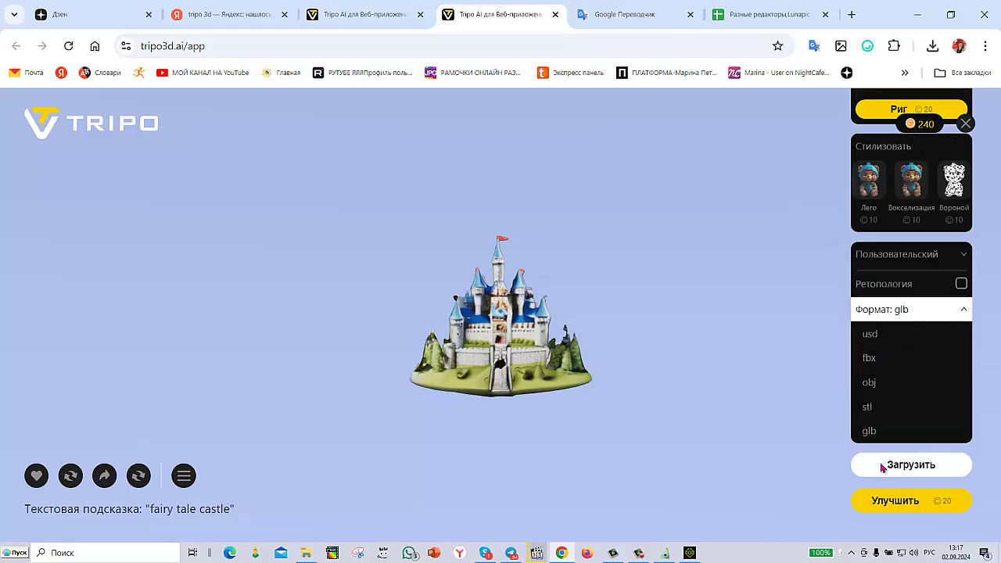
{"action": "left_click", "coordinate": [884, 467]}
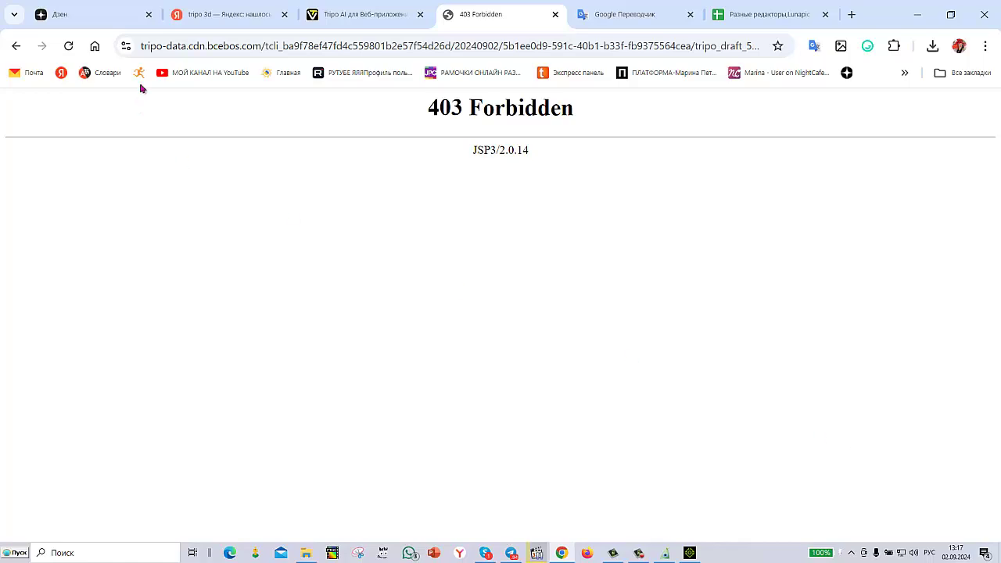
{"action": "left_click", "coordinate": [335, 22]}
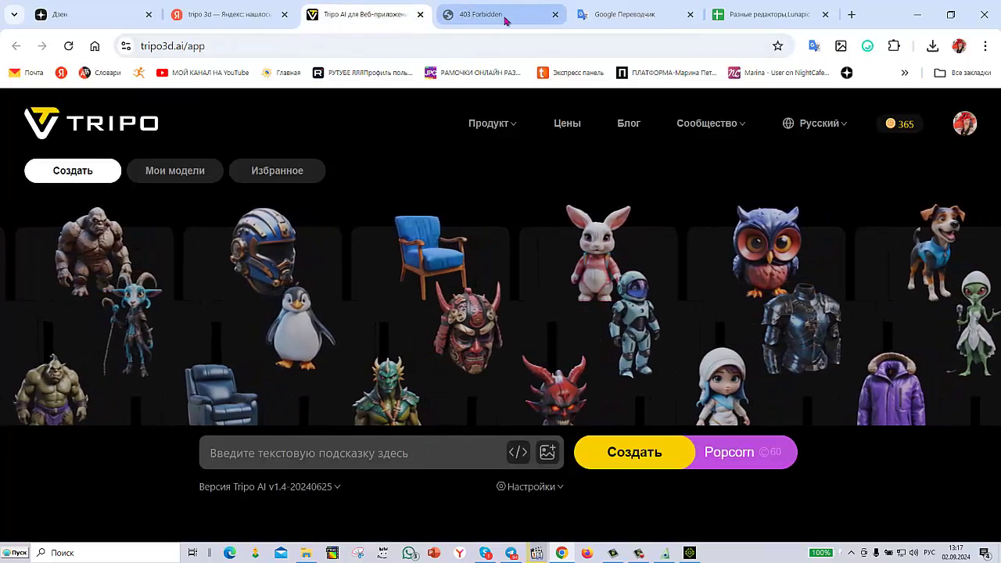
{"action": "left_click", "coordinate": [639, 553]}
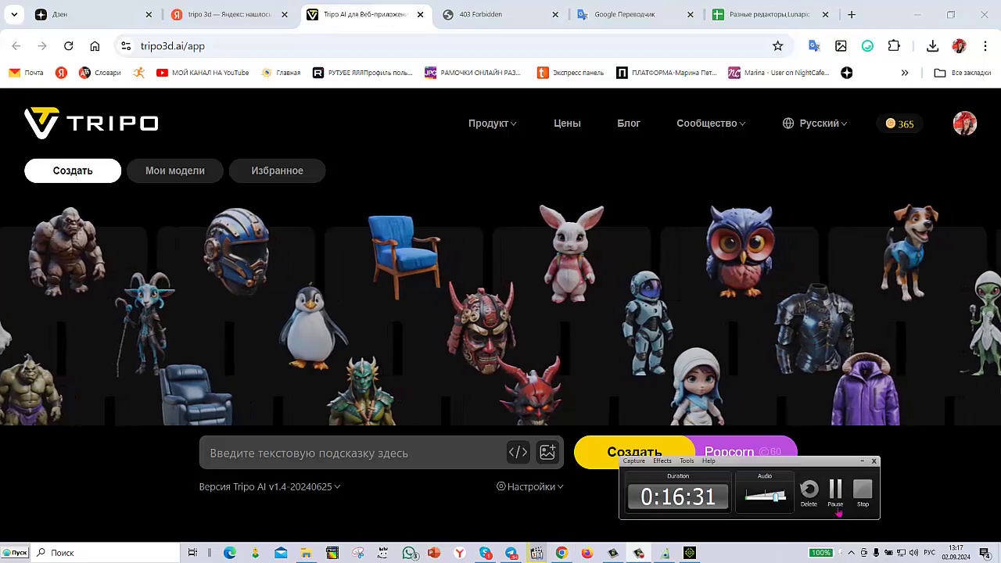
{"action": "left_click", "coordinate": [837, 508]}
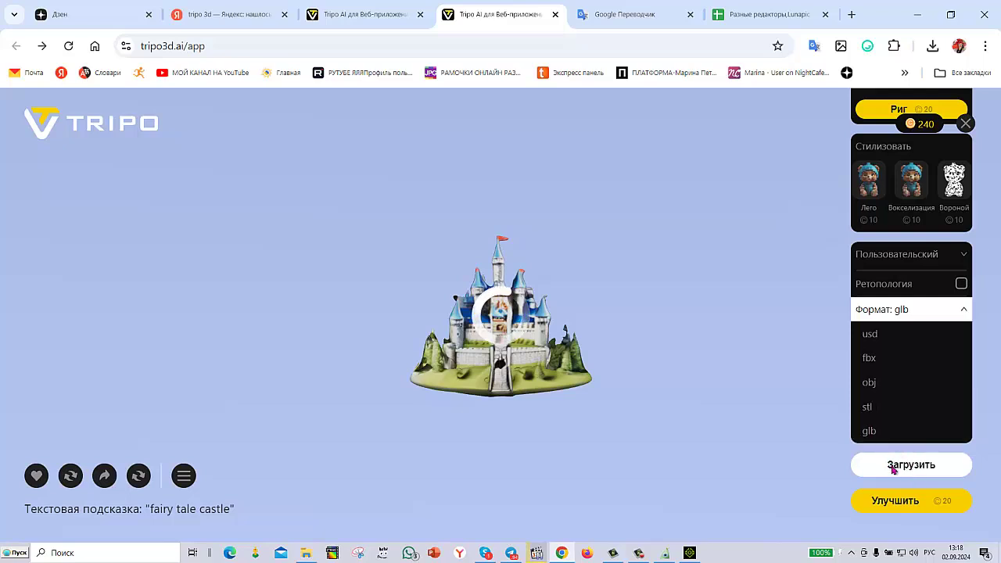
Step: Download the blue-roofed castle model in glb format as "2замок", declining to replace the existing "замок" file
{"action": "left_click", "coordinate": [894, 466]}
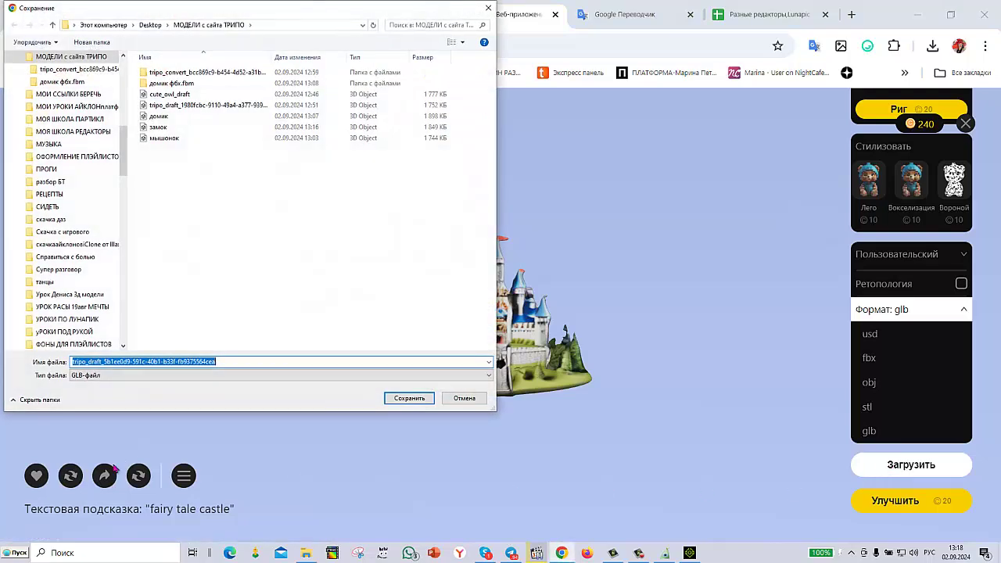
{"action": "key", "text": "BackSpace"}
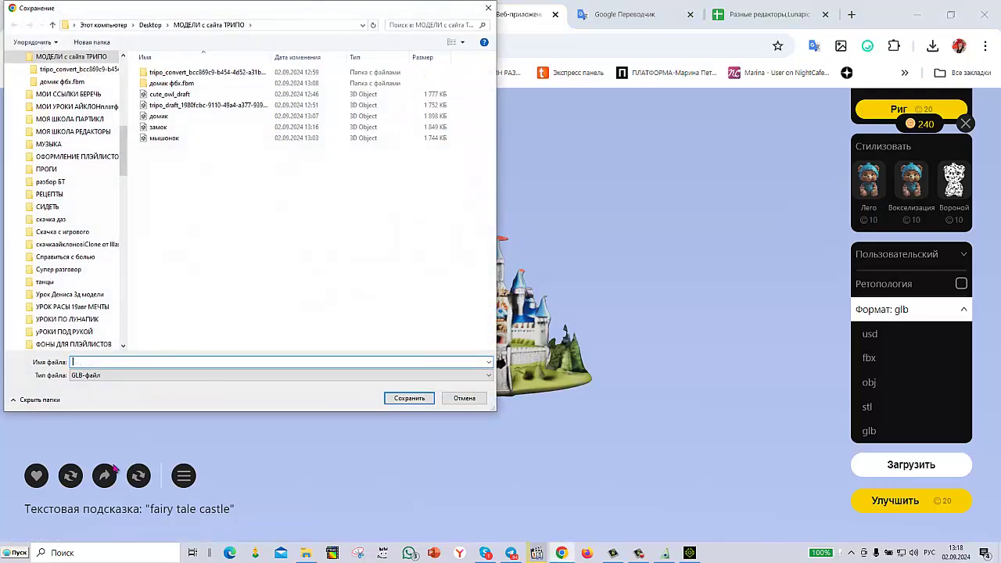
{"action": "type", "text": "замок"}
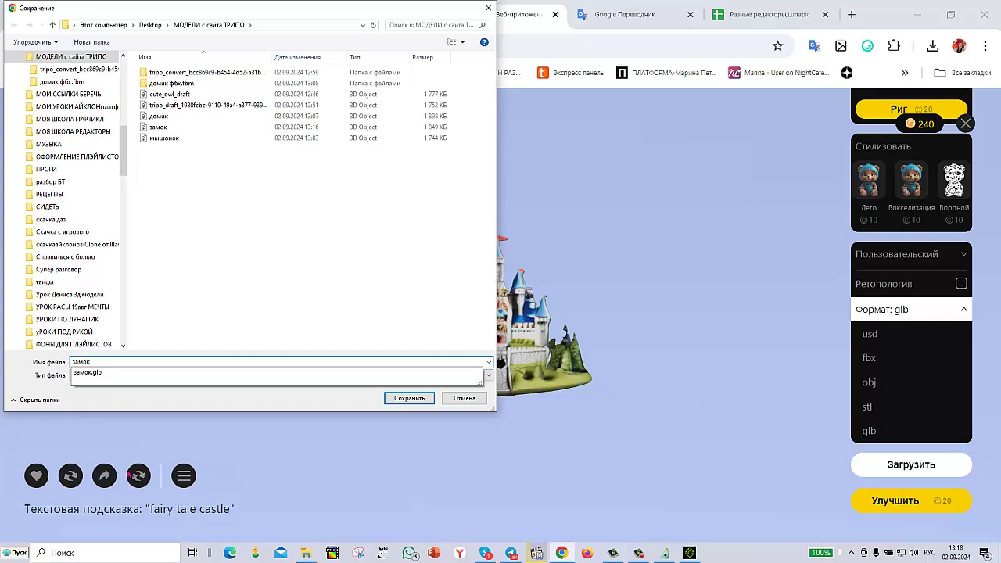
{"action": "left_click", "coordinate": [398, 400]}
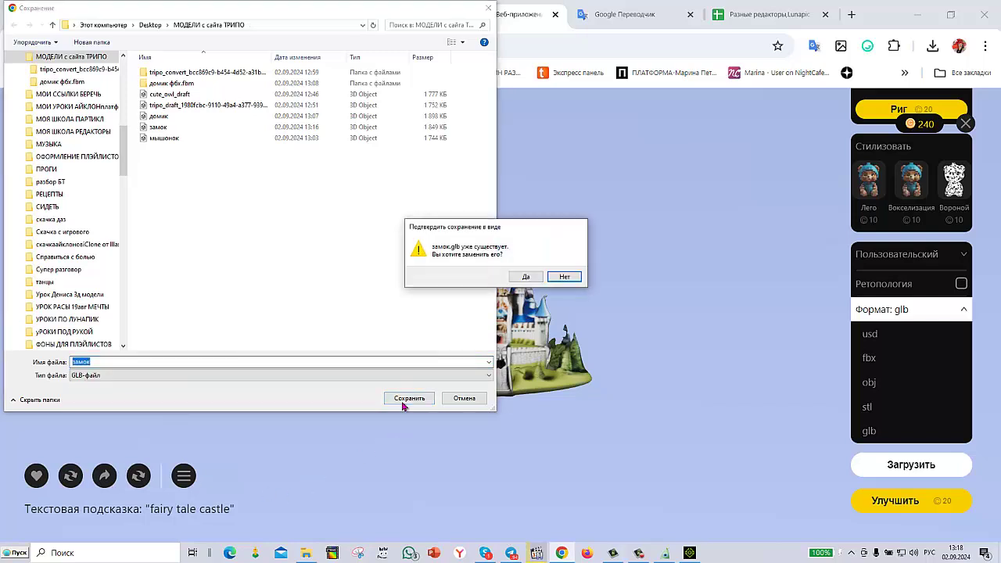
{"action": "left_click", "coordinate": [563, 277]}
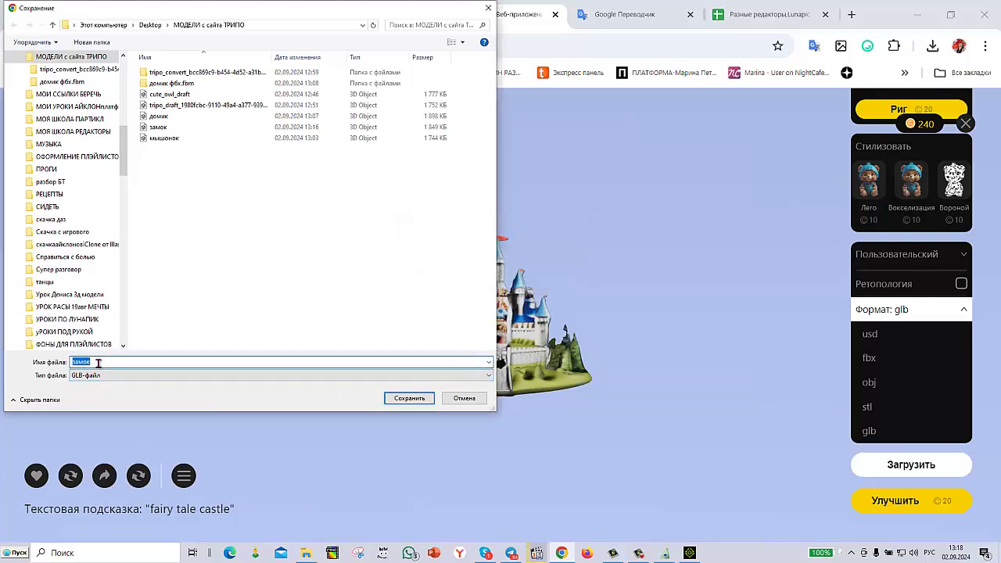
{"action": "type", "text": "2замок"}
{"action": "left_click", "coordinate": [422, 401]}
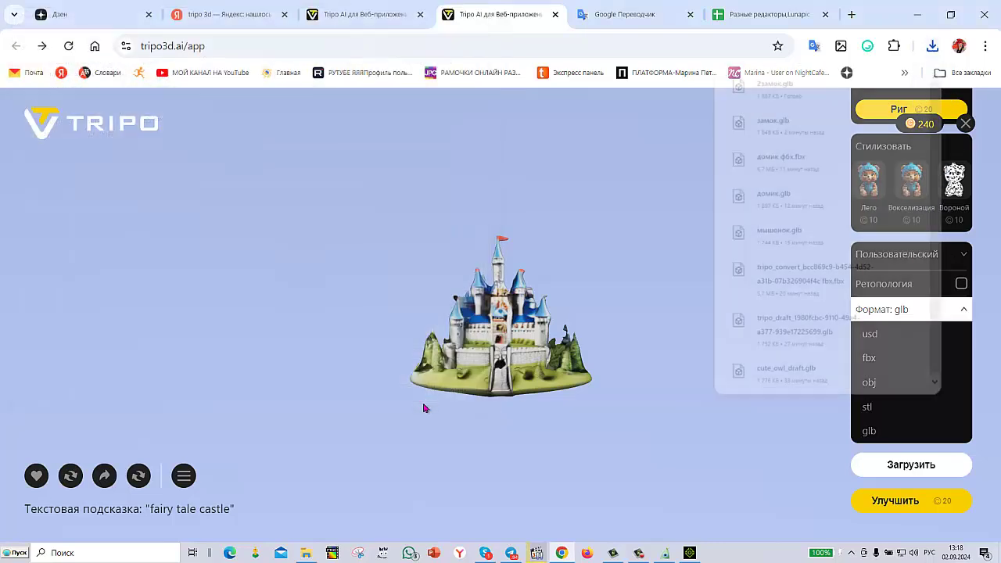
{"action": "left_click", "coordinate": [482, 456]}
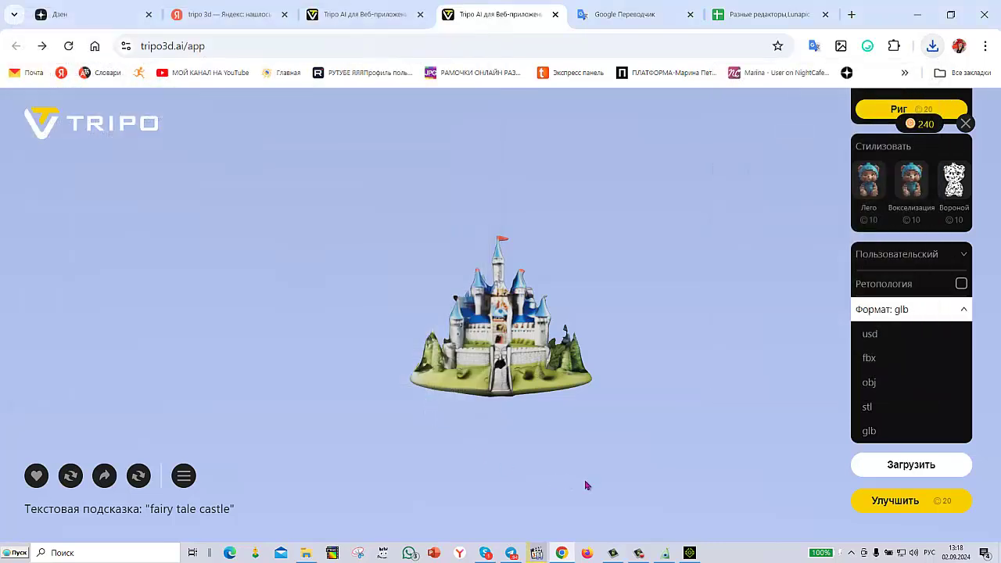
Step: Switch the blue-roofed castle's export format to fbx and download it as "замок фих"
{"action": "left_click", "coordinate": [876, 365]}
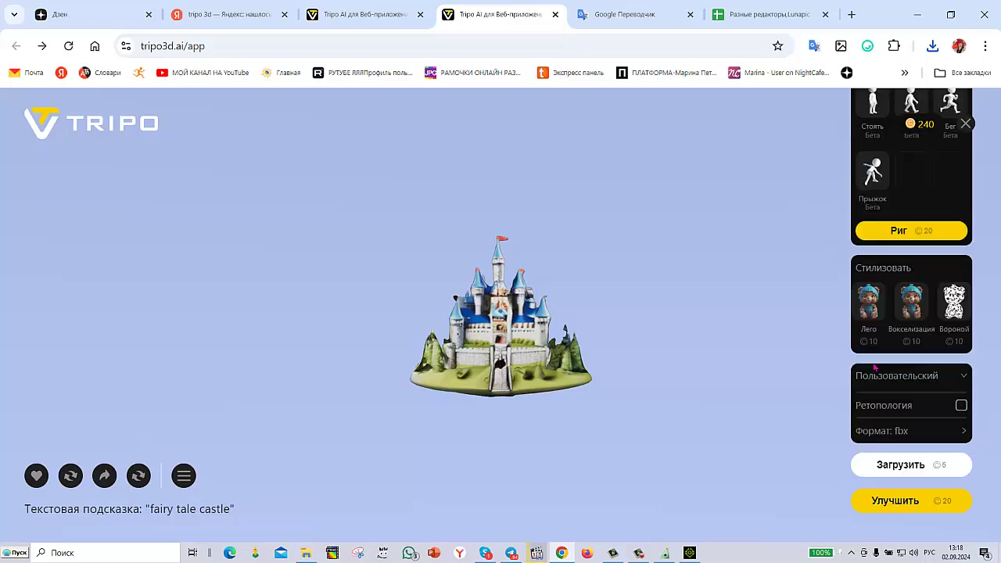
{"action": "left_click", "coordinate": [899, 470]}
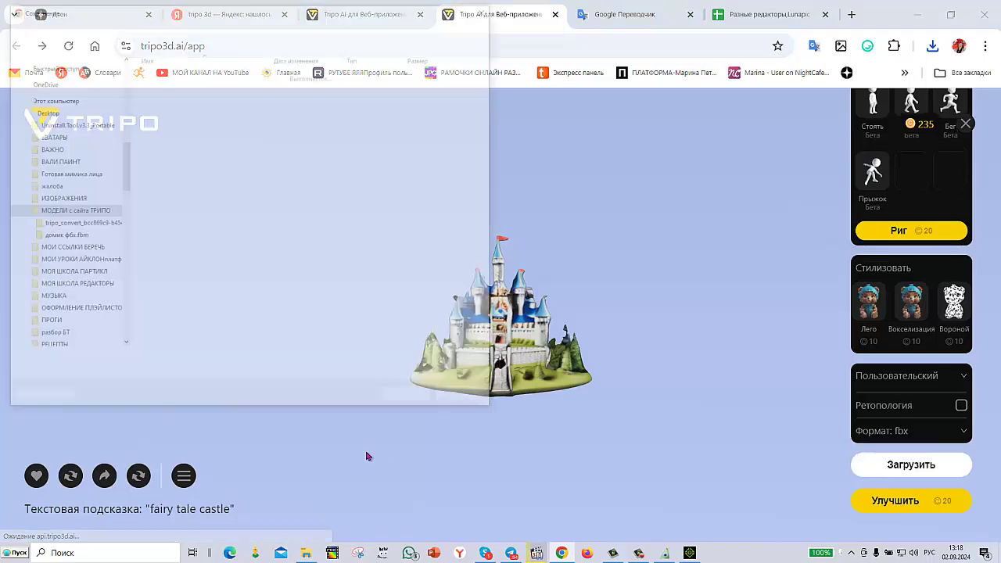
{"action": "key", "text": "BackSpace"}
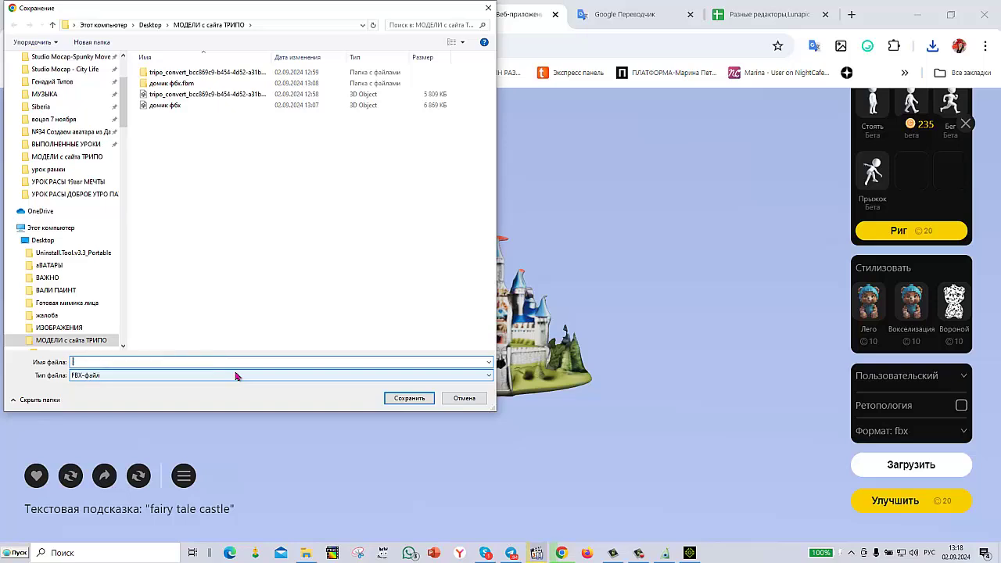
{"action": "type", "text": "з"}
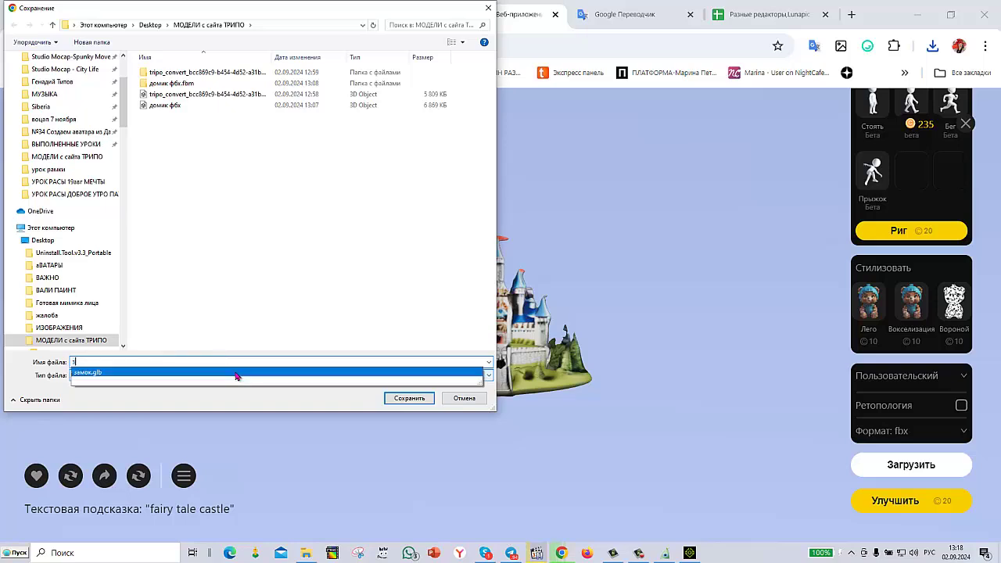
{"action": "type", "text": "амок"}
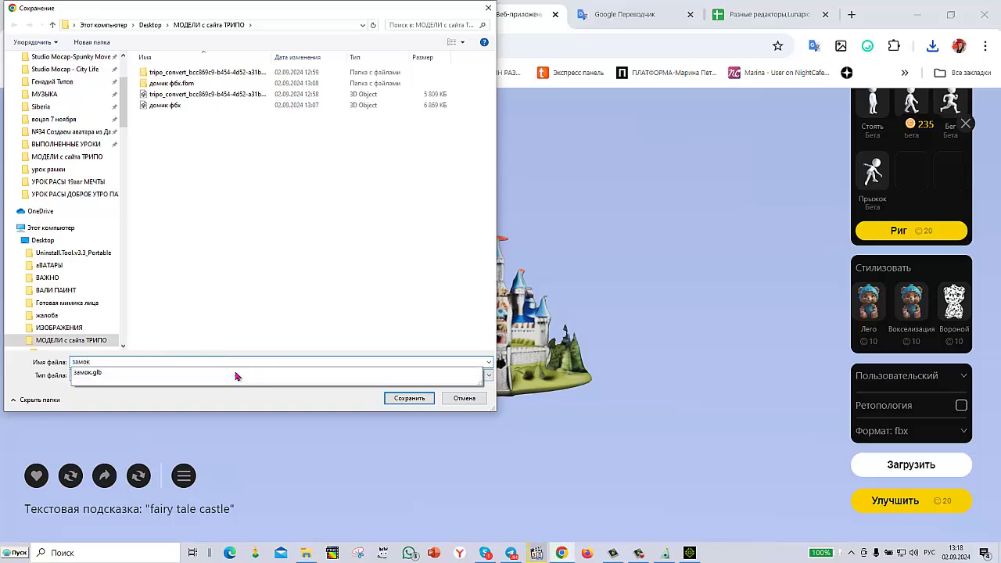
{"action": "key", "text": "Tab"}
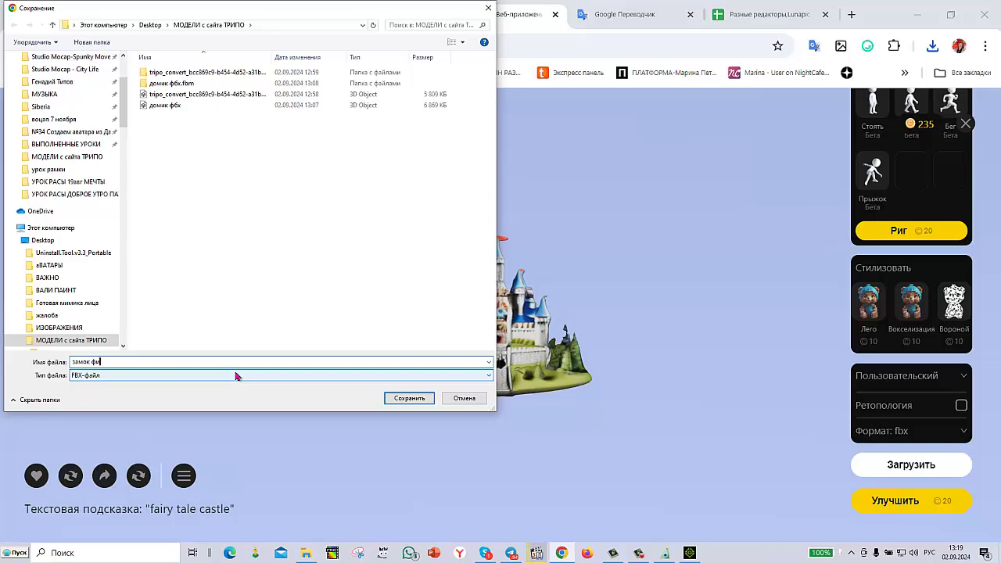
{"action": "left_click", "coordinate": [396, 399]}
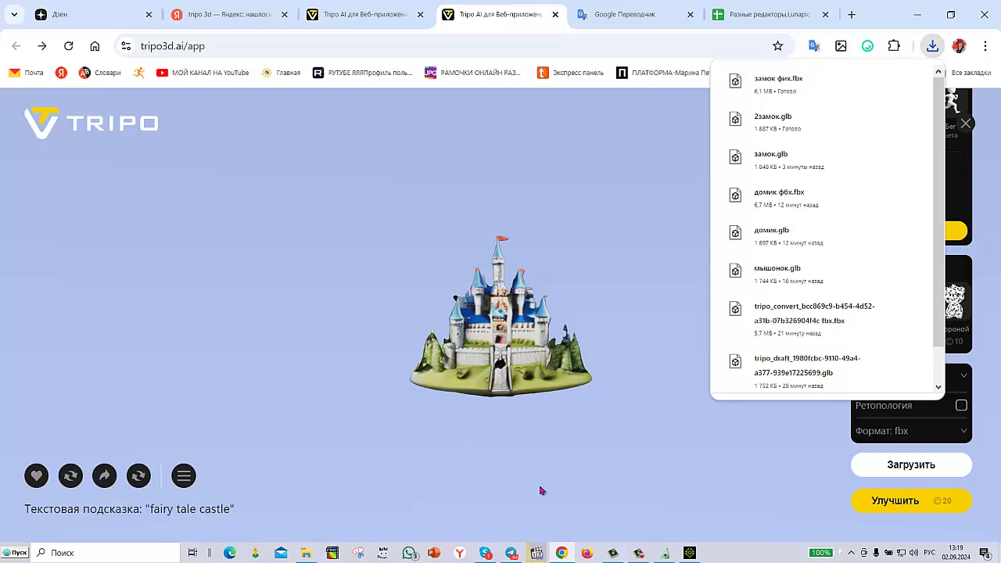
Step: Open the first "fairy tale castle" draft, the one with red roofs, and download it in glb format as "замок 3"
{"action": "left_click", "coordinate": [966, 124]}
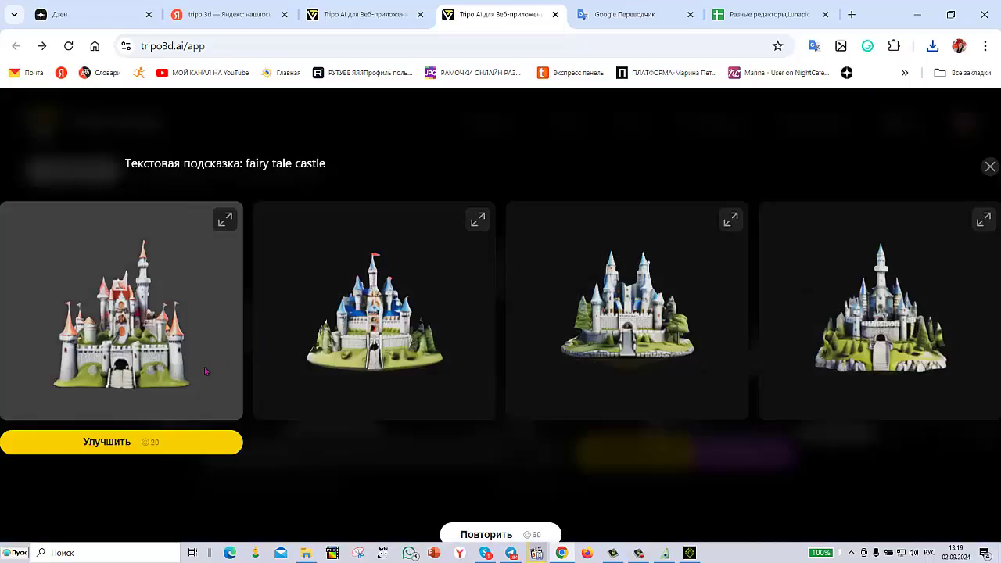
{"action": "left_click", "coordinate": [224, 221]}
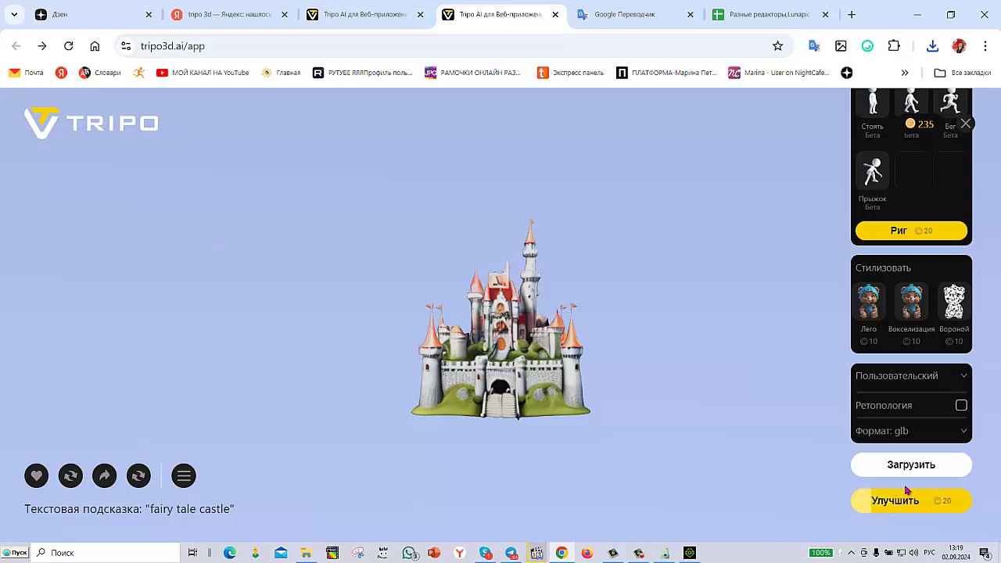
{"action": "left_click", "coordinate": [899, 434]}
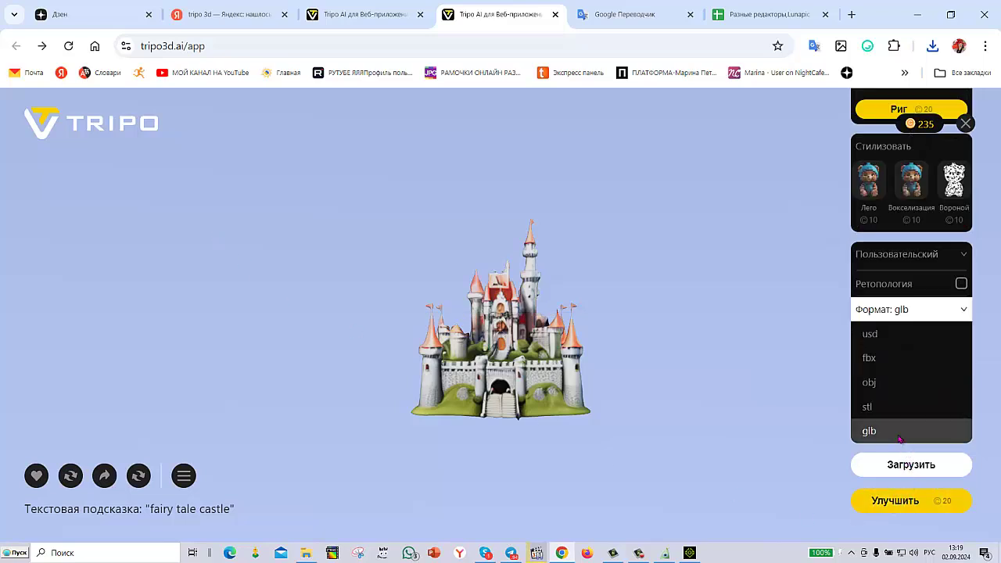
{"action": "left_click", "coordinate": [899, 469]}
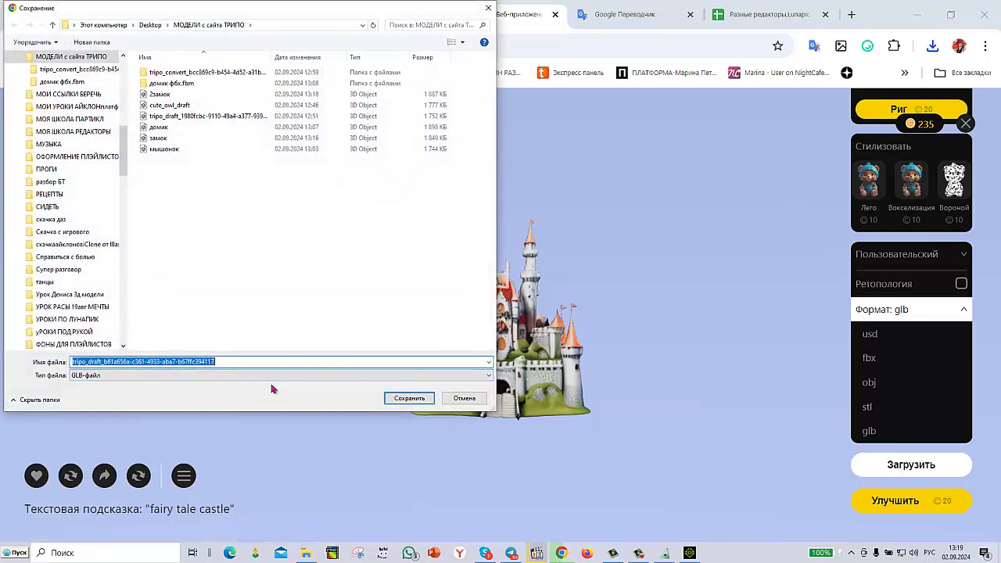
{"action": "type", "text": "замо"}
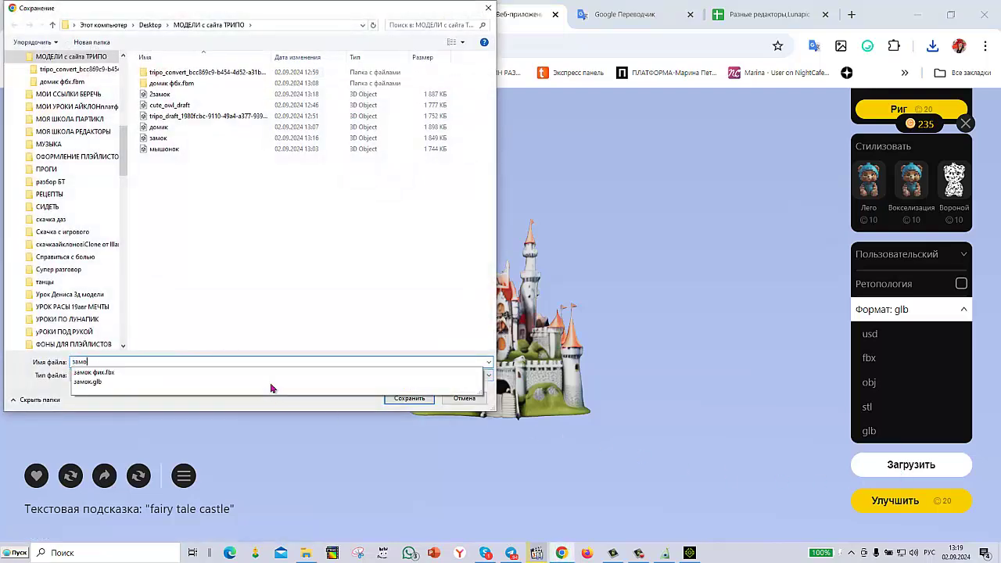
{"action": "type", "text": "к 3"}
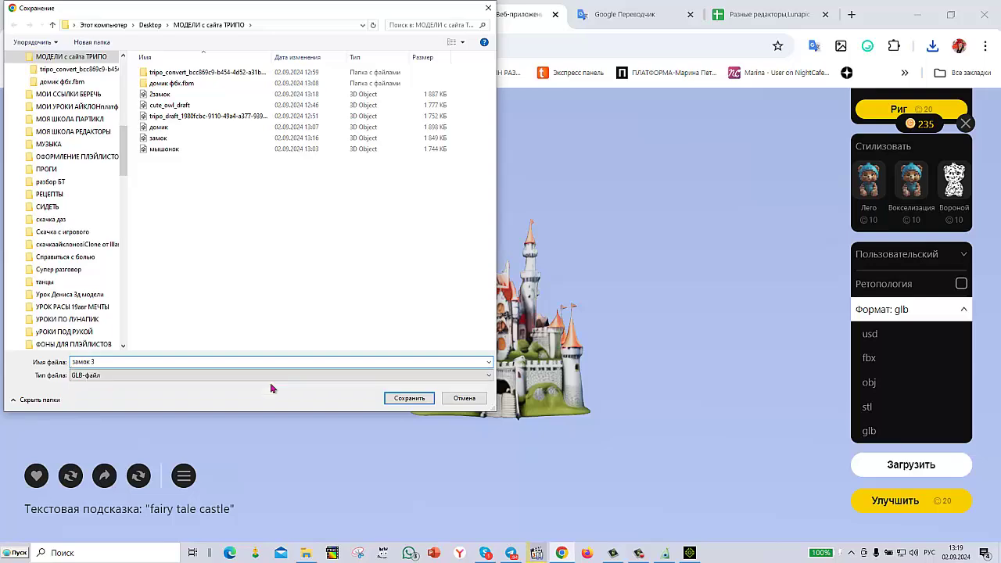
{"action": "left_click", "coordinate": [430, 402]}
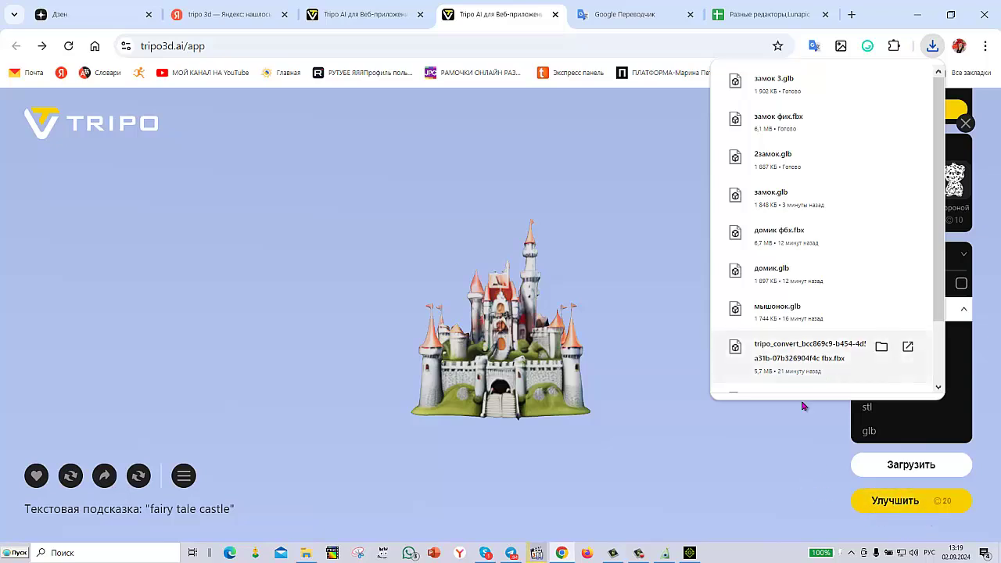
{"action": "left_click", "coordinate": [793, 431]}
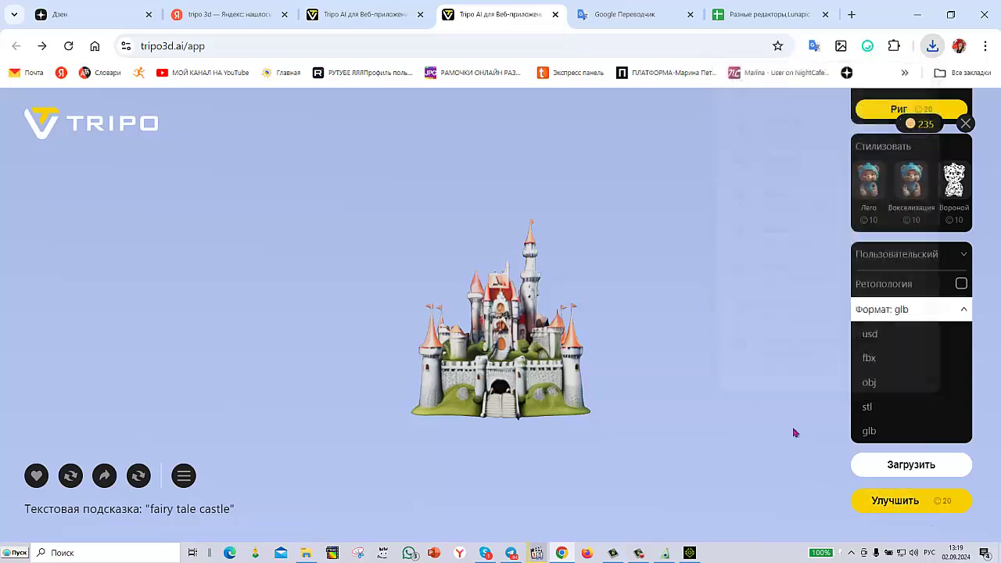
Step: Switch the red-roofed castle's export format to fbx and download it as "замок3 фбх"
{"action": "left_click", "coordinate": [874, 359]}
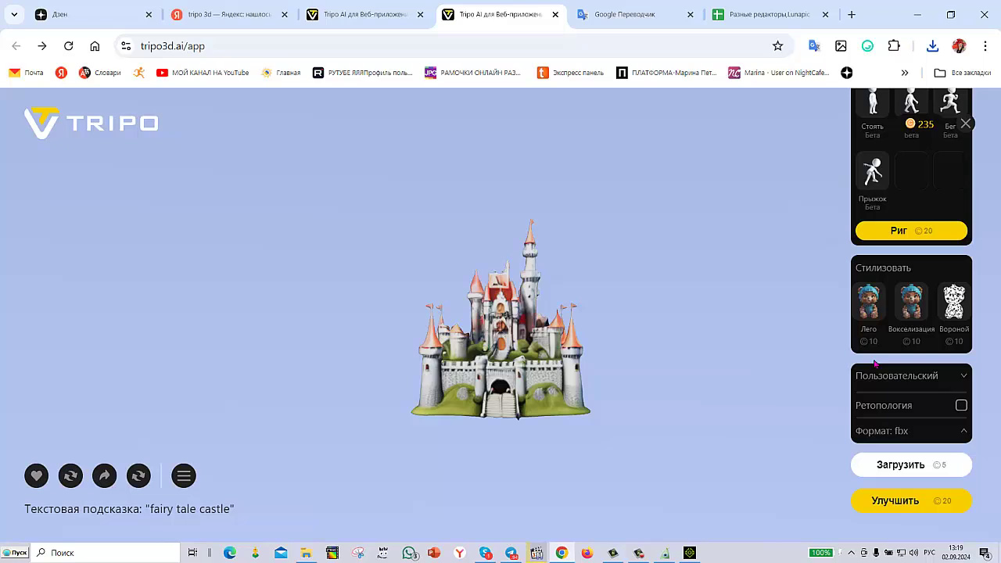
{"action": "left_click", "coordinate": [884, 470]}
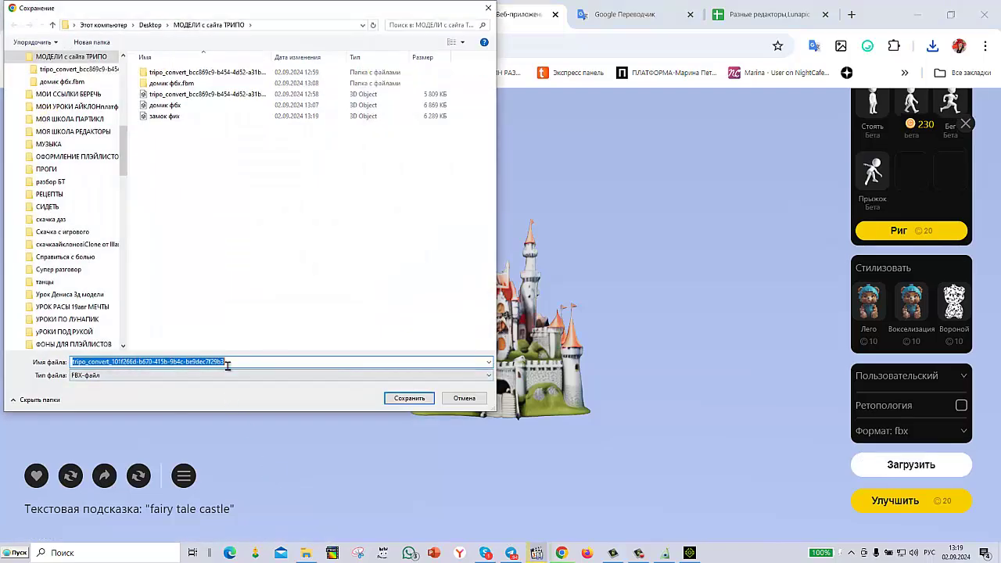
{"action": "key", "text": "BackSpace"}
{"action": "type", "text": "зам"}
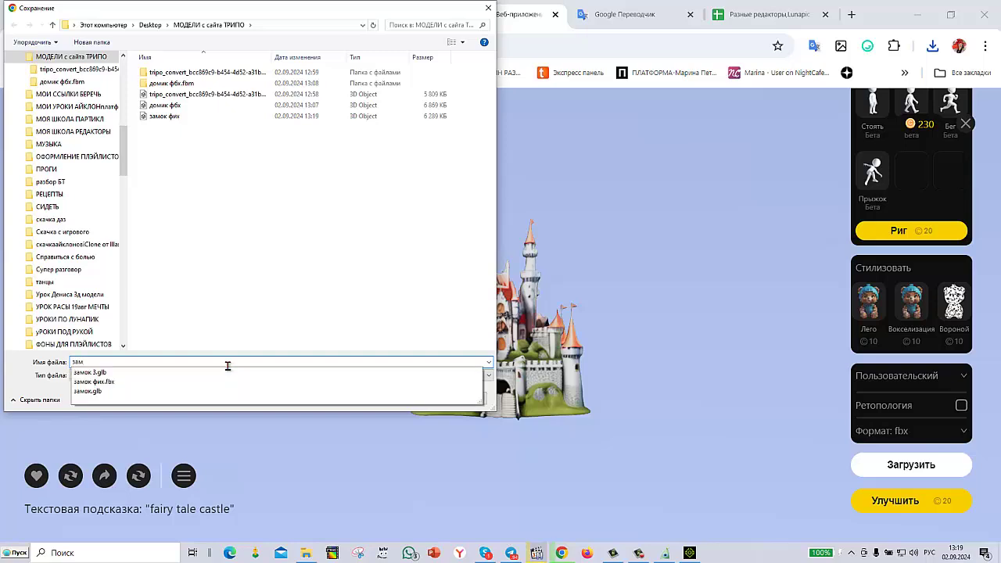
{"action": "type", "text": "ок3 фбх"}
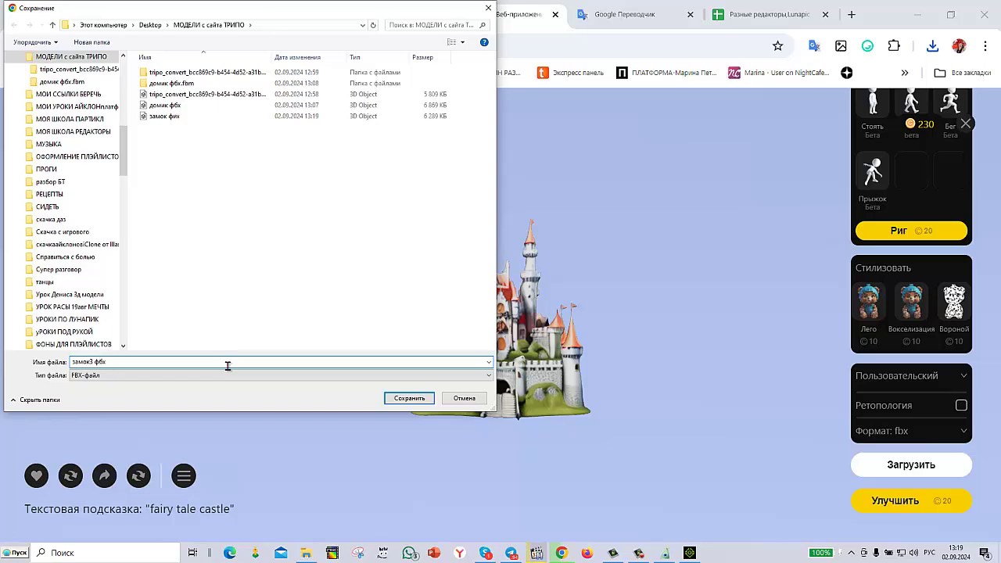
{"action": "left_click", "coordinate": [393, 400]}
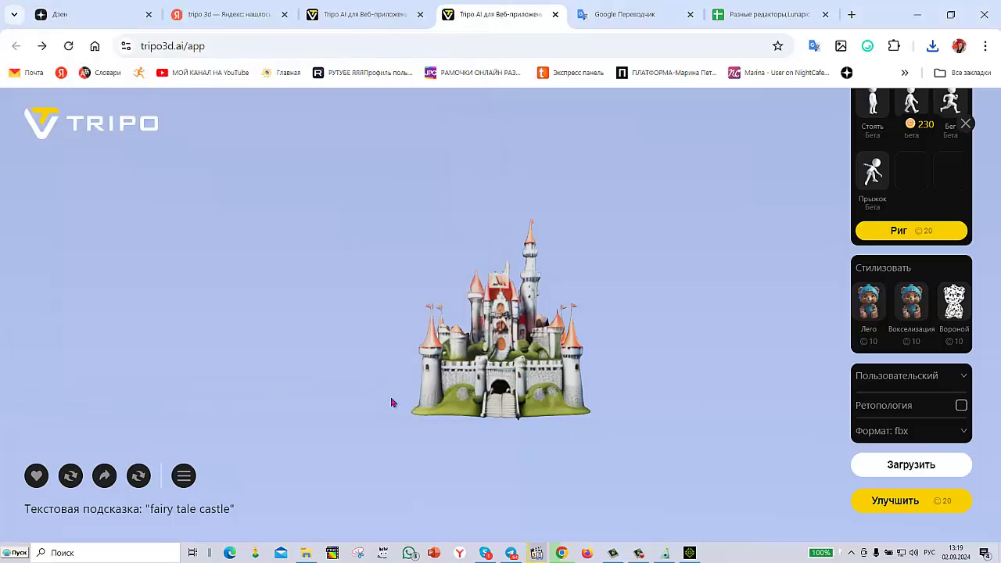
Step: Switch to BluffTitler, add the "замок 3" model as a layer, and place it below and between the mouse and the house
{"action": "left_click", "coordinate": [664, 553]}
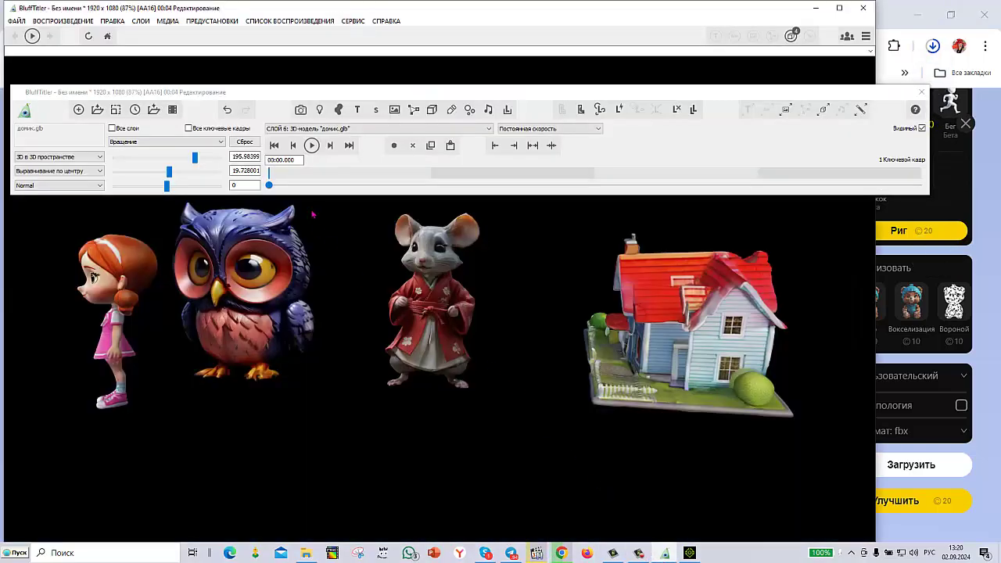
{"action": "left_click", "coordinate": [432, 109]}
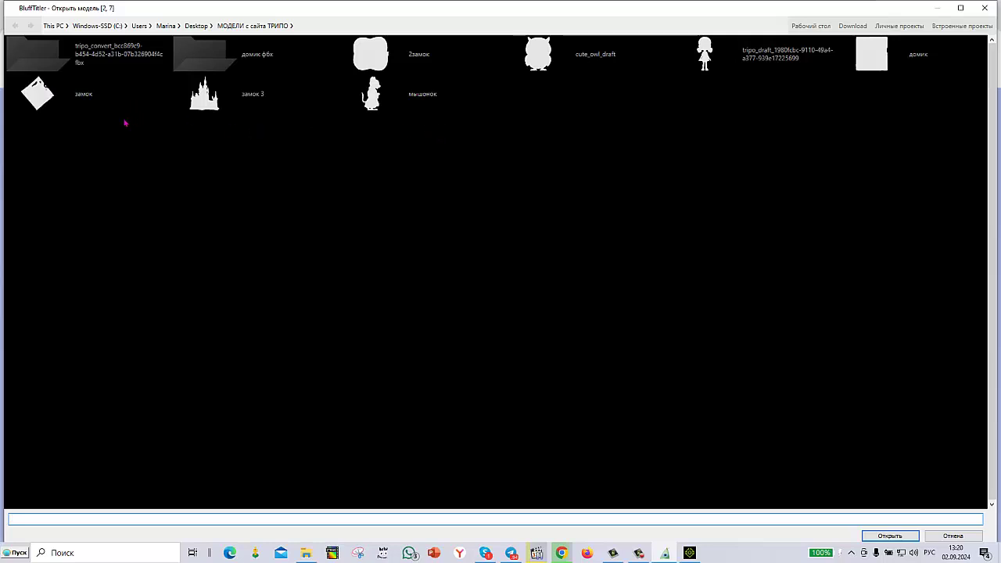
{"action": "left_click", "coordinate": [203, 95]}
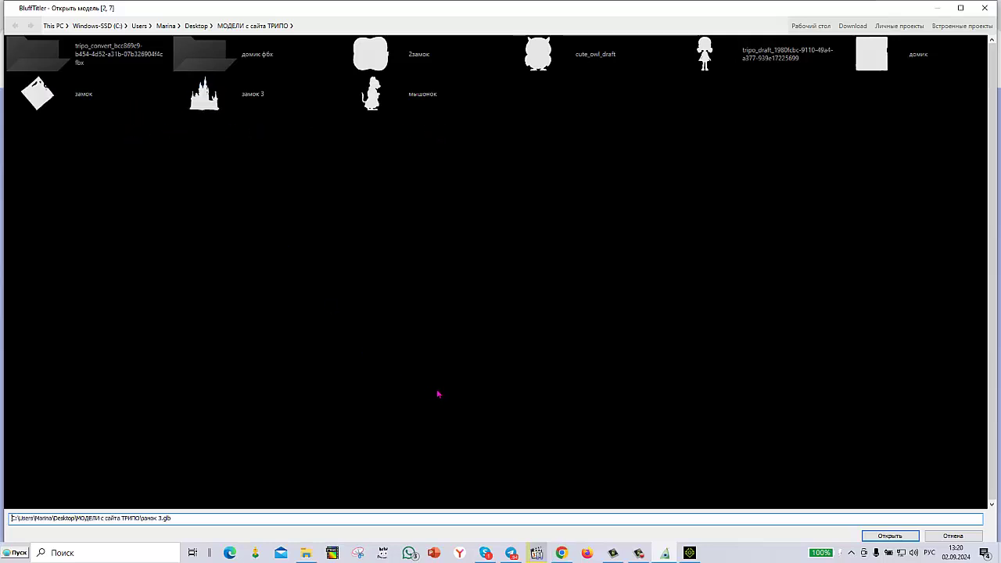
{"action": "left_click", "coordinate": [868, 537]}
{"action": "left_click_drag", "start_coordinate": [495, 373], "coordinate": [550, 452]}
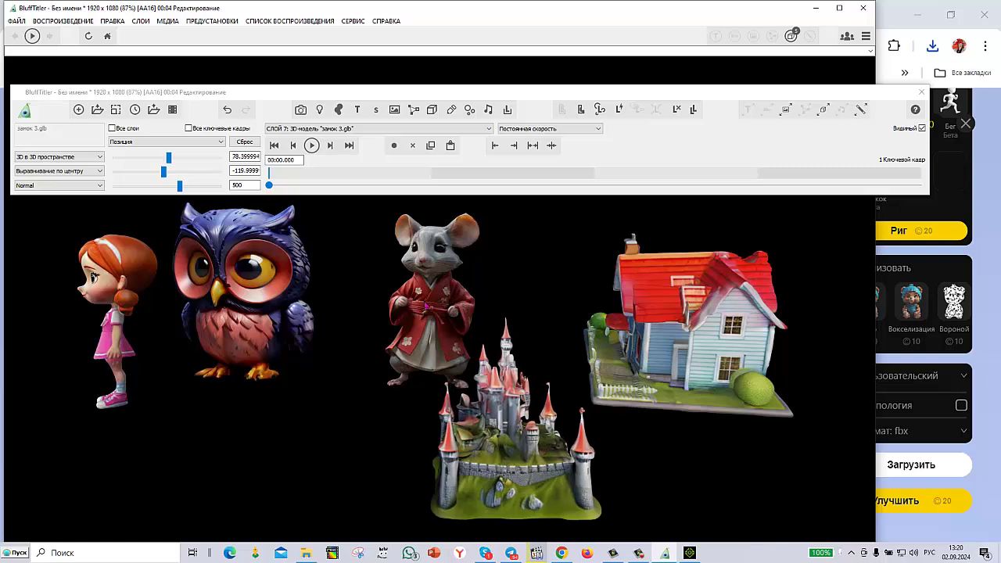
Step: Move the mouse model below the owl to about -298, -165, and the castle between the owl and the house at about 5.6, 13.6
{"action": "left_click_drag", "start_coordinate": [430, 306], "coordinate": [418, 319]}
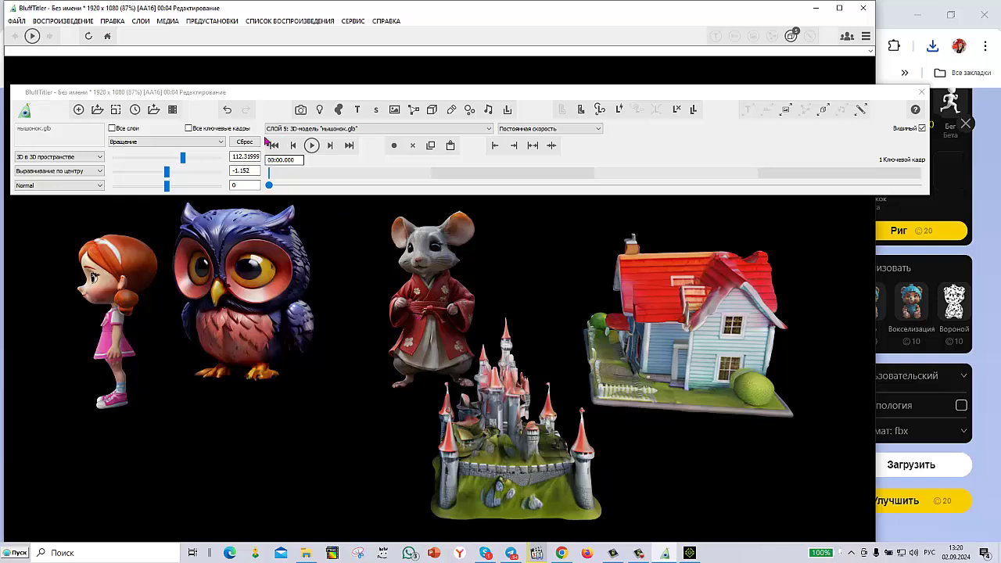
{"action": "left_click", "coordinate": [216, 142]}
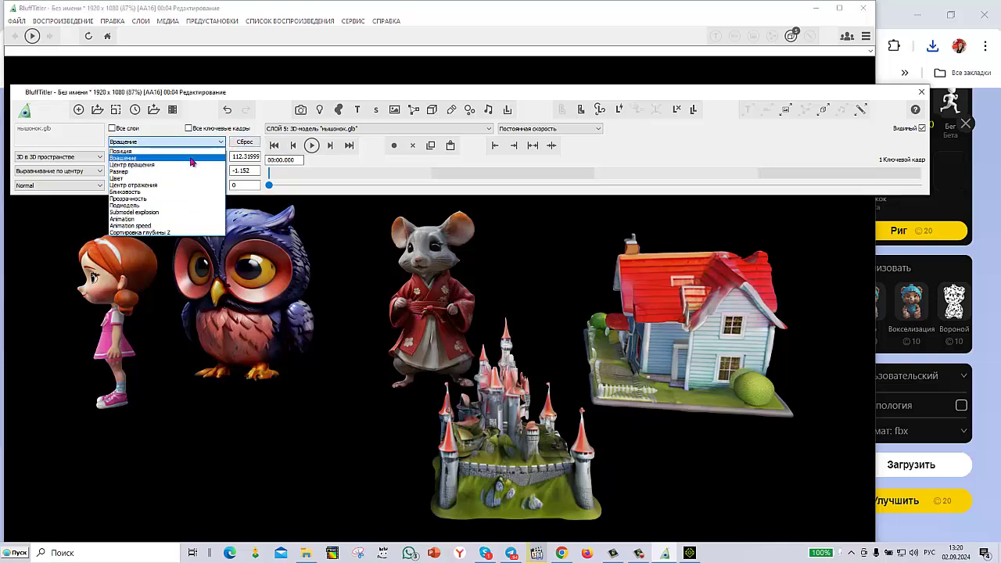
{"action": "left_click", "coordinate": [191, 152]}
{"action": "left_click_drag", "start_coordinate": [412, 312], "coordinate": [224, 422]}
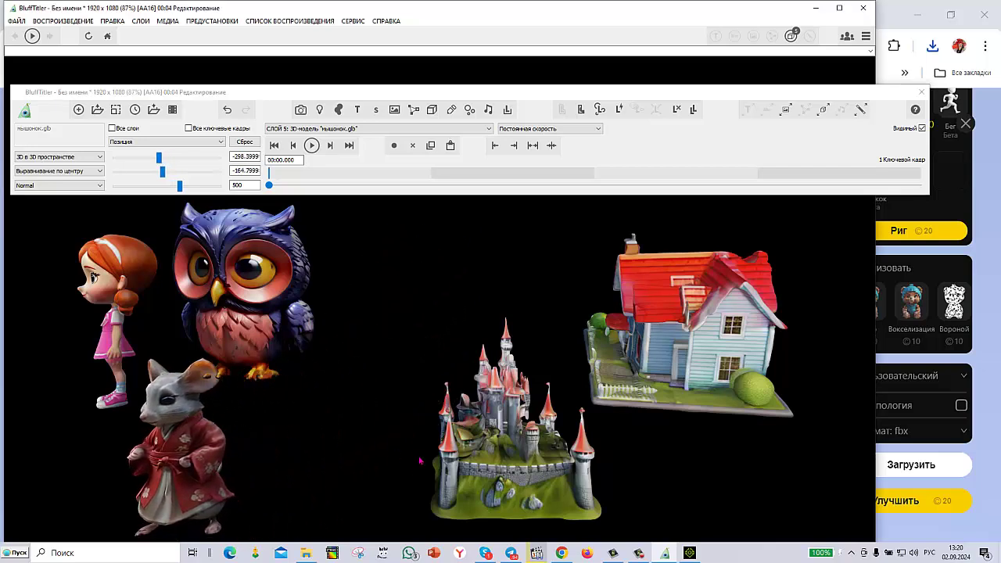
{"action": "left_click", "coordinate": [476, 470]}
{"action": "left_click_drag", "start_coordinate": [476, 469], "coordinate": [400, 352]}
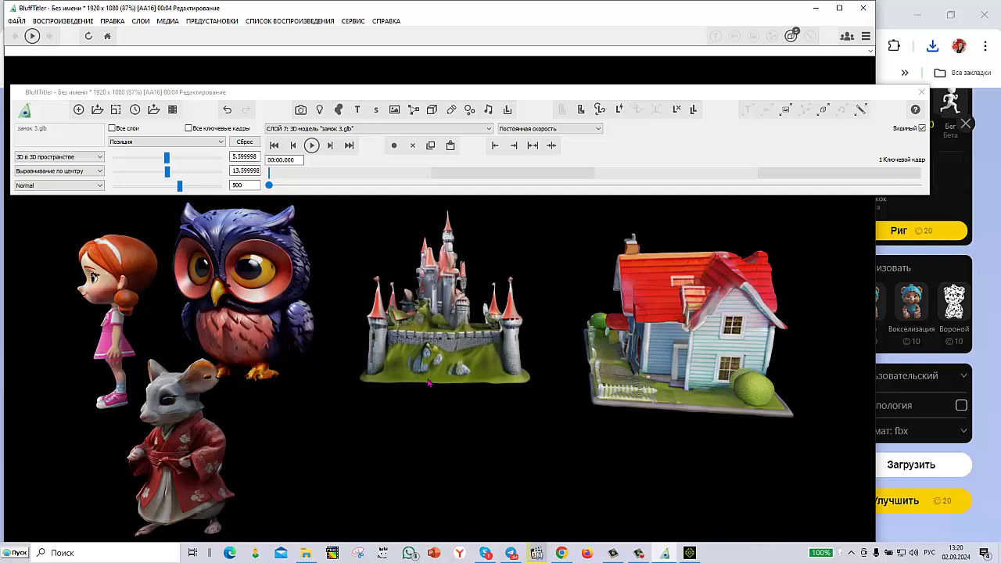
Step: Rotate the castle model between the owl and the house to about 89.4, 0.72 so its gate faces the front
{"action": "left_click", "coordinate": [208, 141]}
{"action": "left_click", "coordinate": [182, 154]}
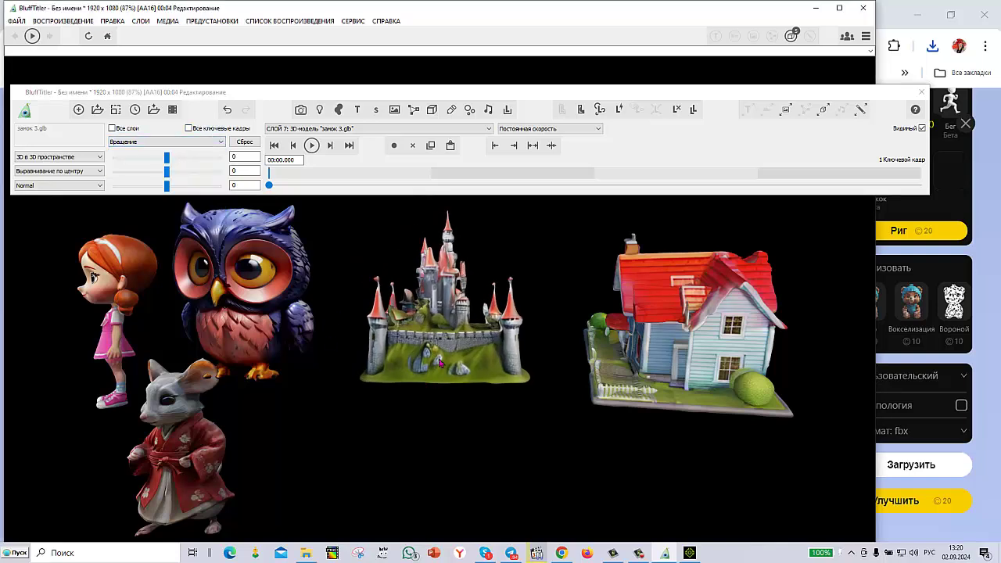
{"action": "left_click_drag", "start_coordinate": [338, 317], "coordinate": [404, 340]}
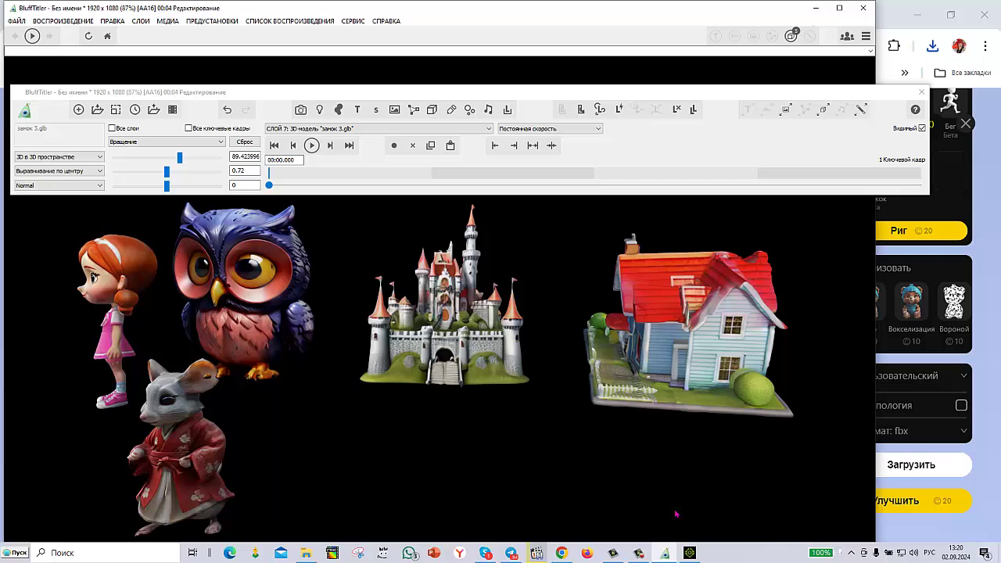
Step: Switch to iClone 7 and start a new project, discarding the current house project without saving
{"action": "left_click", "coordinate": [689, 553]}
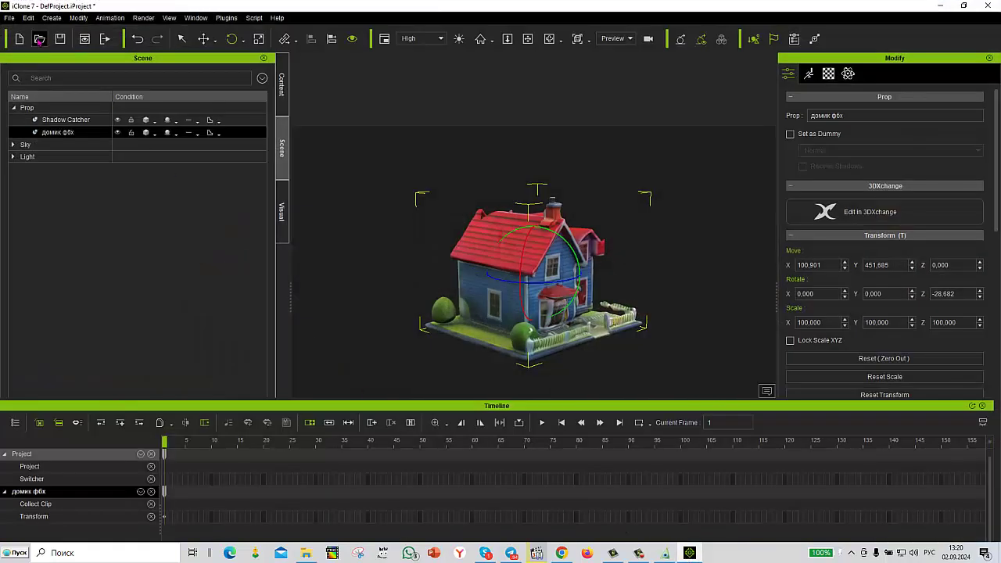
{"action": "left_click", "coordinate": [11, 19]}
{"action": "key", "text": "Escape"}
{"action": "left_click", "coordinate": [10, 17]}
{"action": "left_click", "coordinate": [31, 31]}
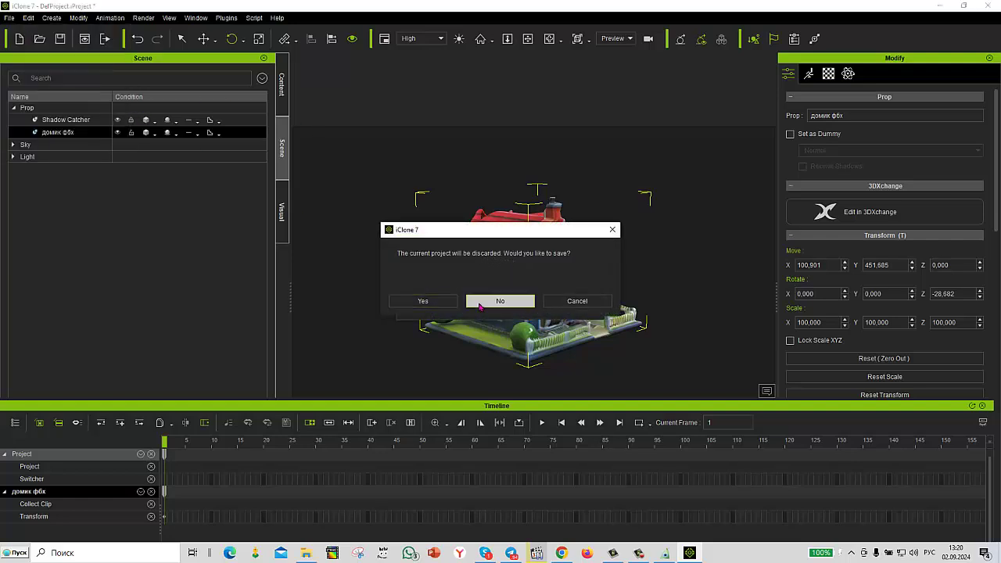
{"action": "left_click", "coordinate": [500, 300]}
Step: Lower and shrink the iClone window, and minimize BluffTitler and the browser to uncover the models folder window
{"action": "left_click_drag", "start_coordinate": [582, 4], "coordinate": [579, 127]}
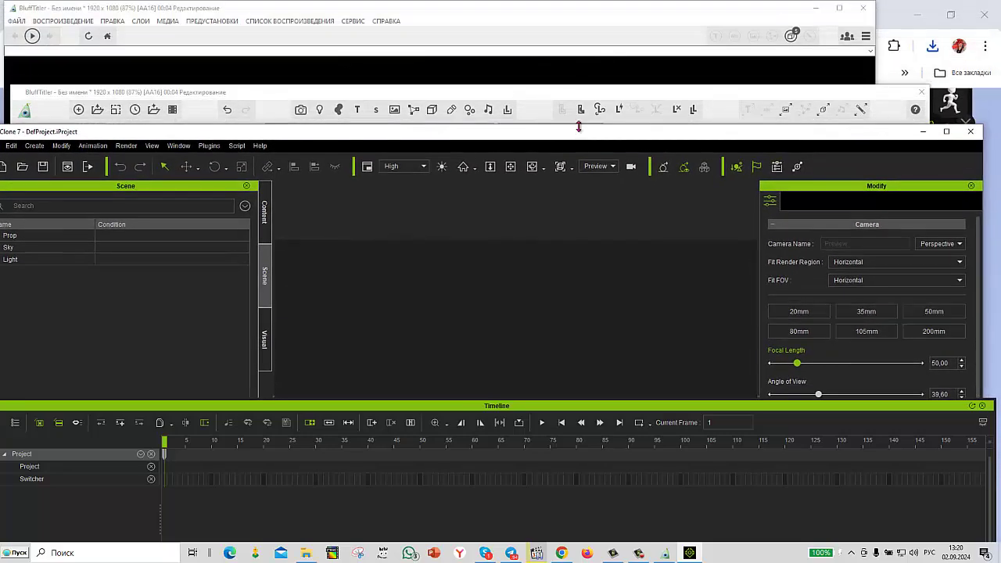
{"action": "left_click", "coordinate": [815, 8]}
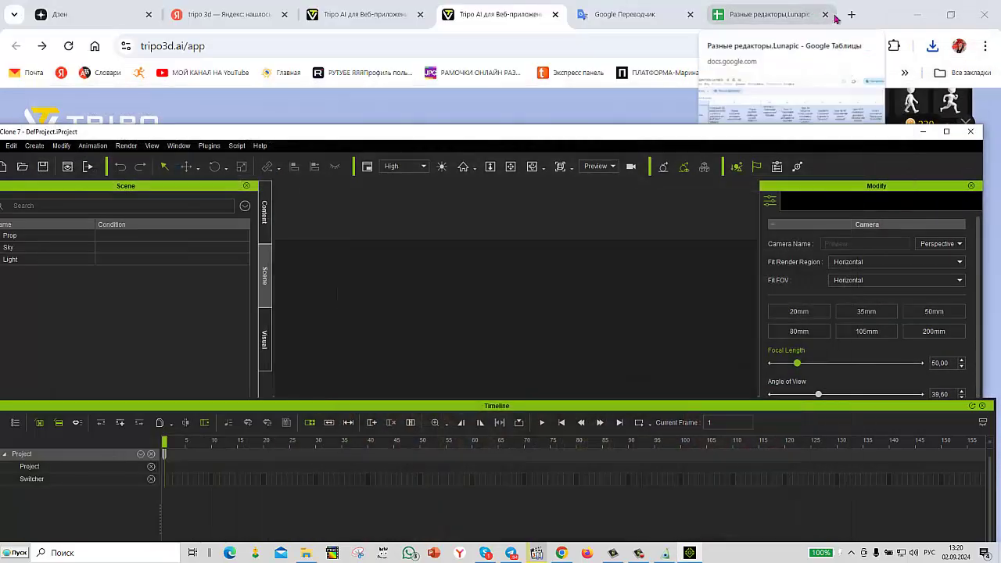
{"action": "left_click", "coordinate": [916, 16]}
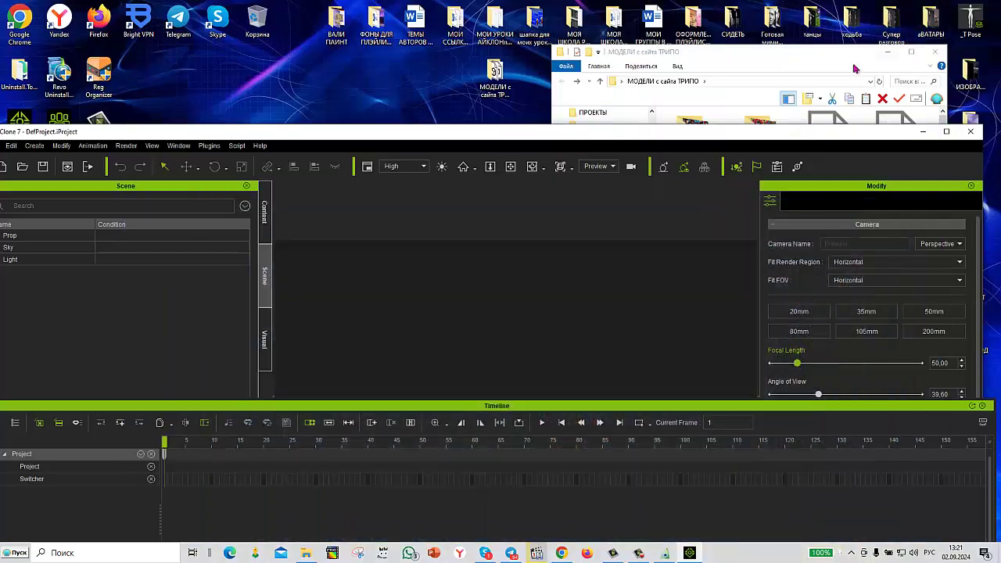
Step: Import the "замок фих" model from the "МОДЕЛИ с сайта ТРИПО" folder into the iClone scene, maximize the iClone window and view the castle up close
{"action": "left_click", "coordinate": [774, 68]}
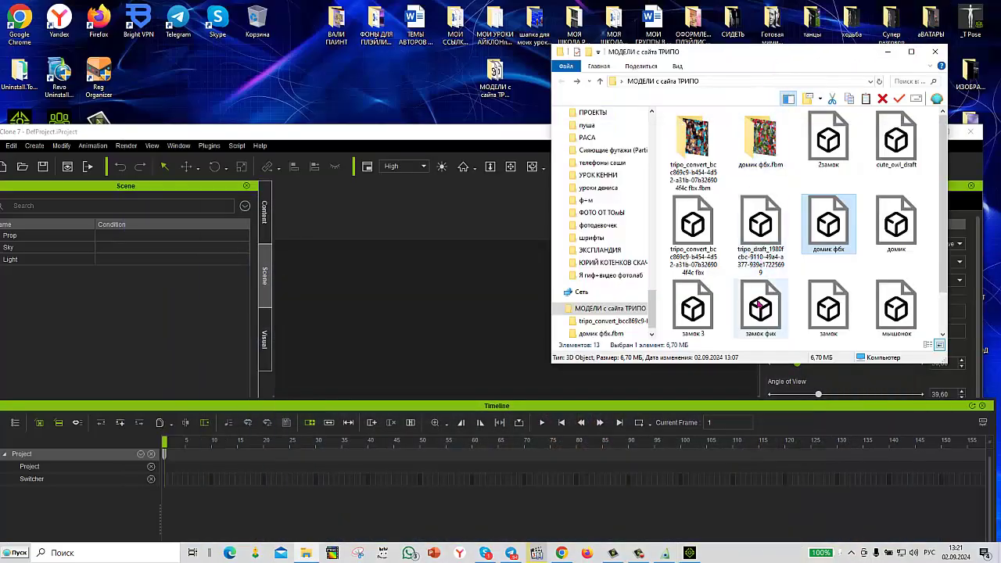
{"action": "left_click_drag", "start_coordinate": [761, 309], "coordinate": [474, 352]}
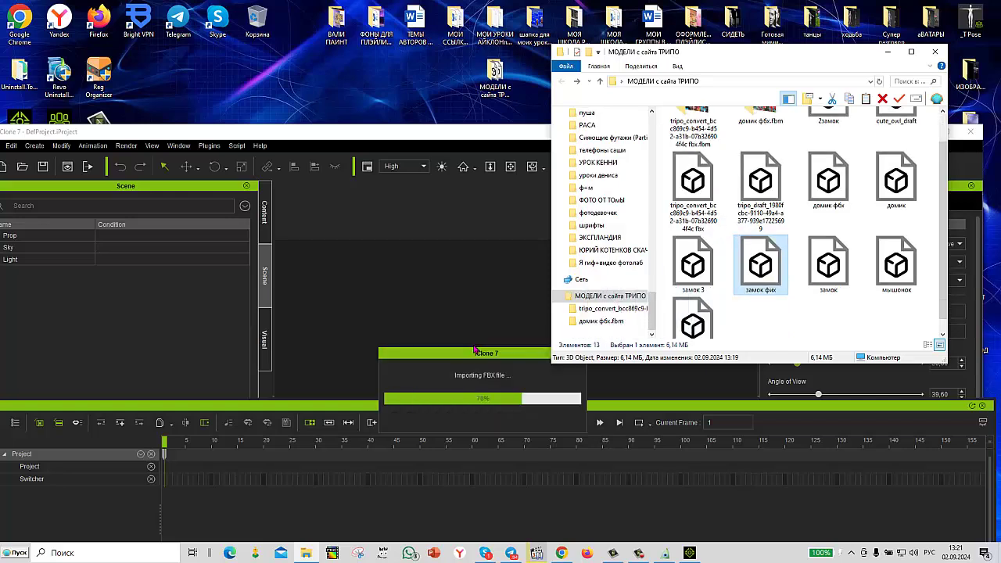
{"action": "left_click", "coordinate": [456, 138]}
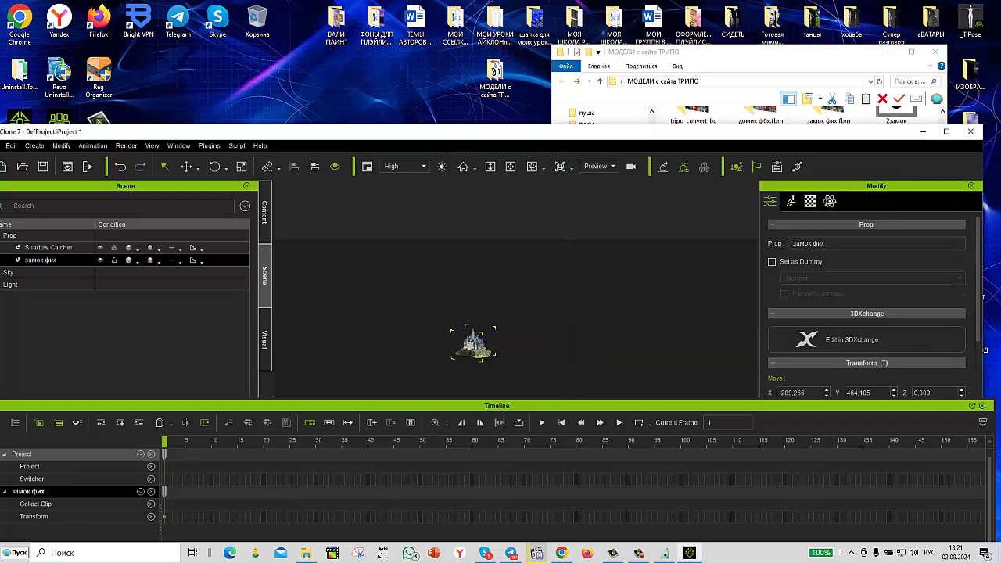
{"action": "left_click", "coordinate": [946, 131]}
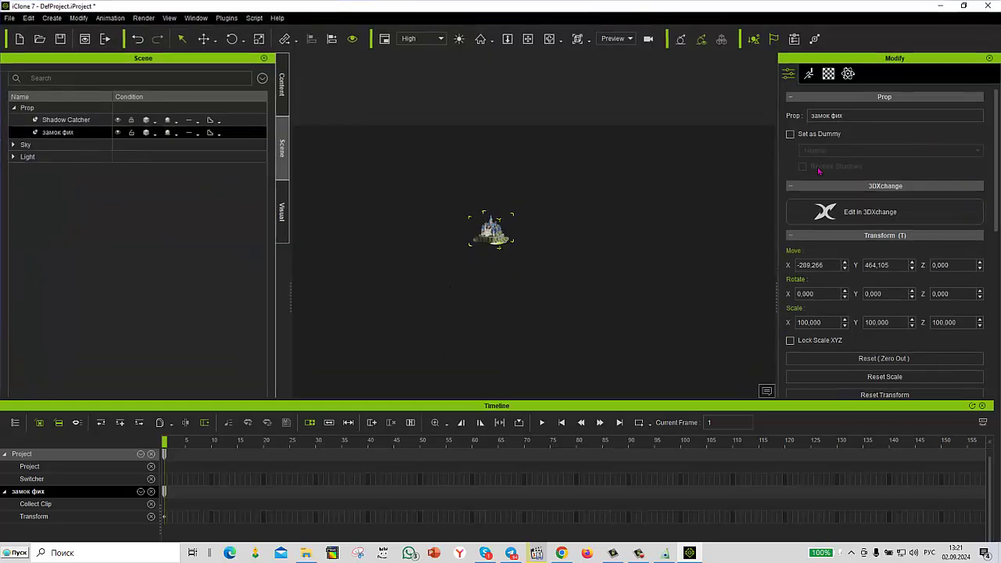
{"action": "left_click", "coordinate": [480, 39]}
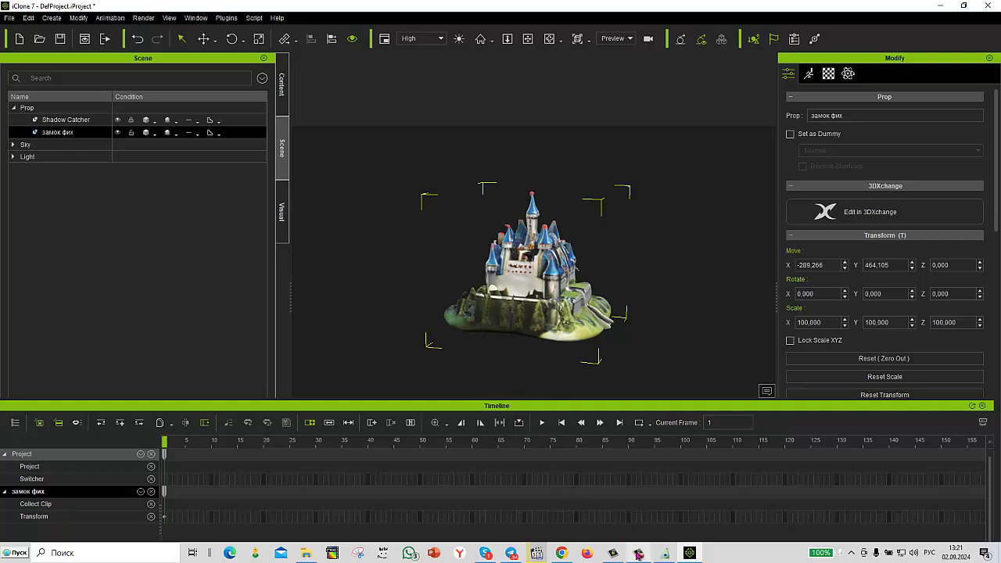
{"action": "left_click", "coordinate": [638, 554]}
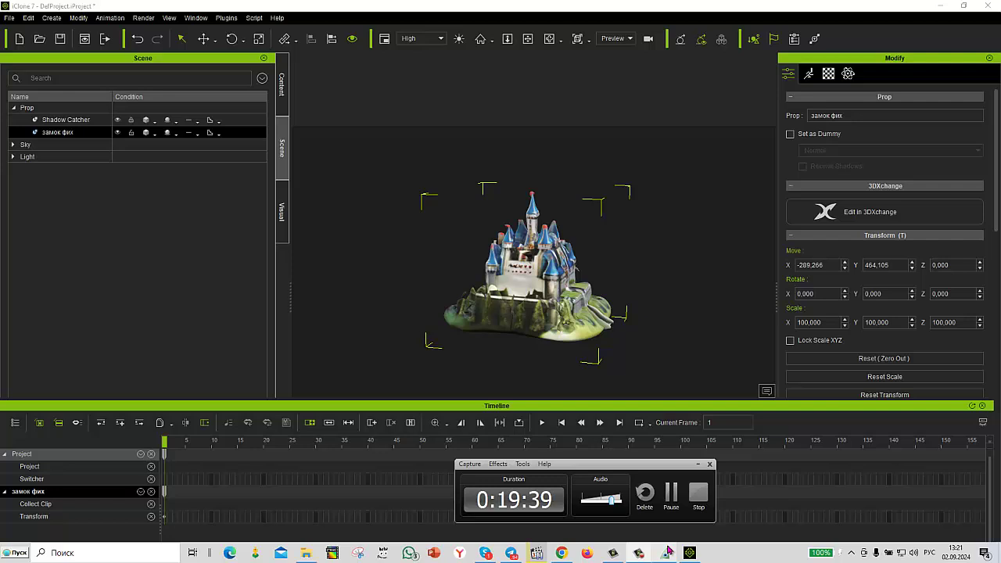
{"action": "left_click", "coordinate": [672, 501]}
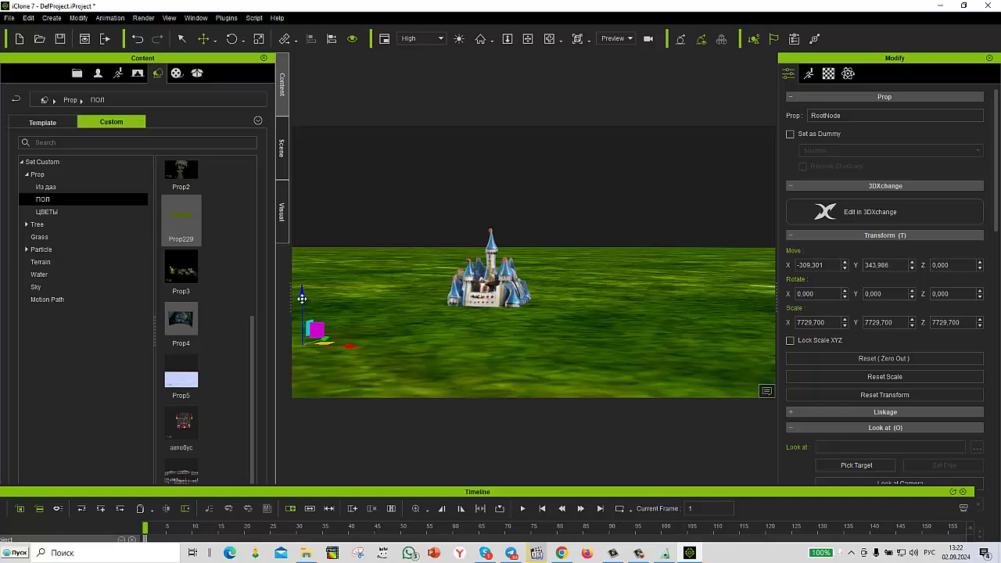
Step: Raise the castle onto the grass at a Z position of about 18.05 and rotate it about 20 degrees around Z
{"action": "left_click", "coordinate": [467, 286]}
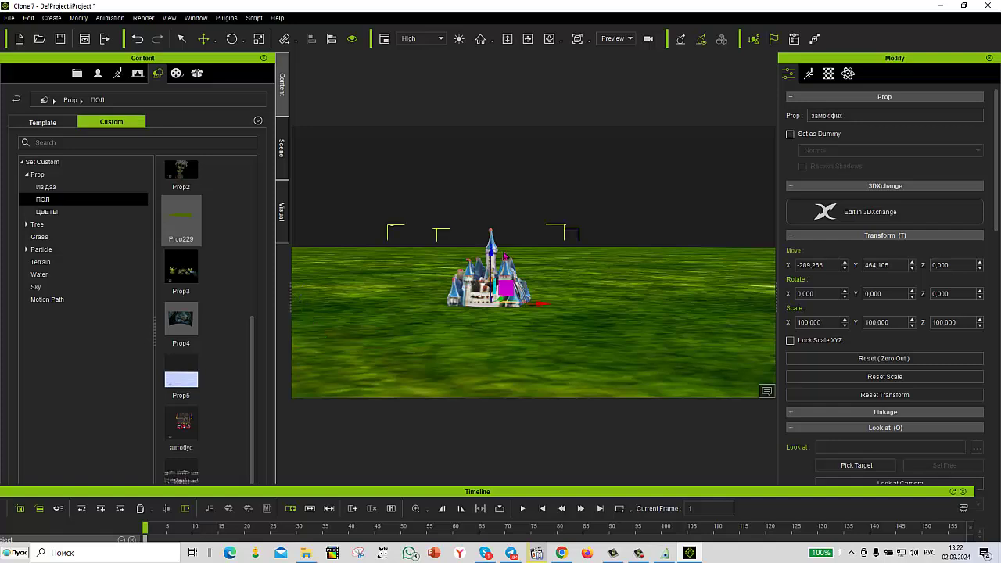
{"action": "left_click_drag", "start_coordinate": [490, 253], "coordinate": [491, 201]}
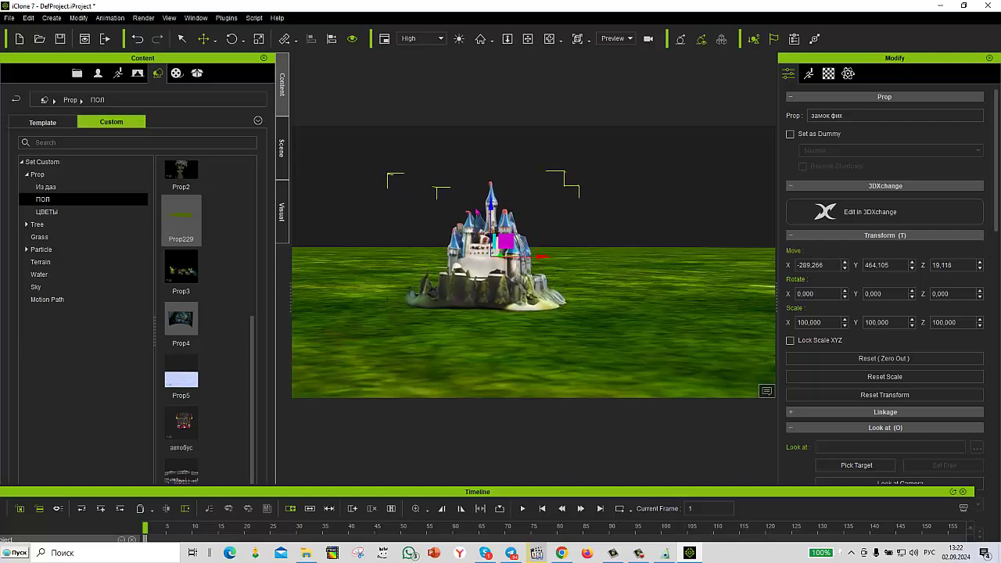
{"action": "key", "text": "e"}
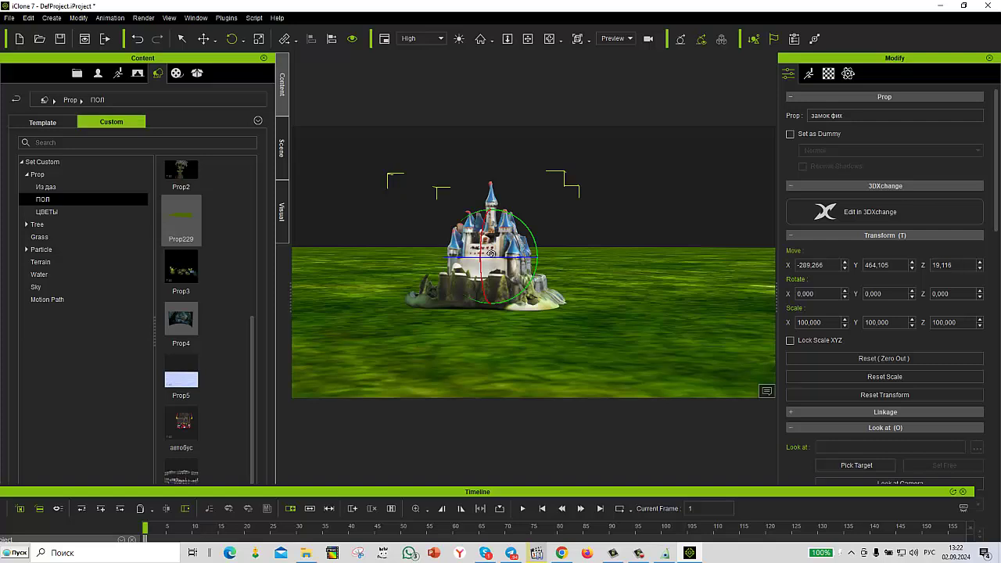
{"action": "left_click_drag", "start_coordinate": [491, 256], "coordinate": [501, 262]}
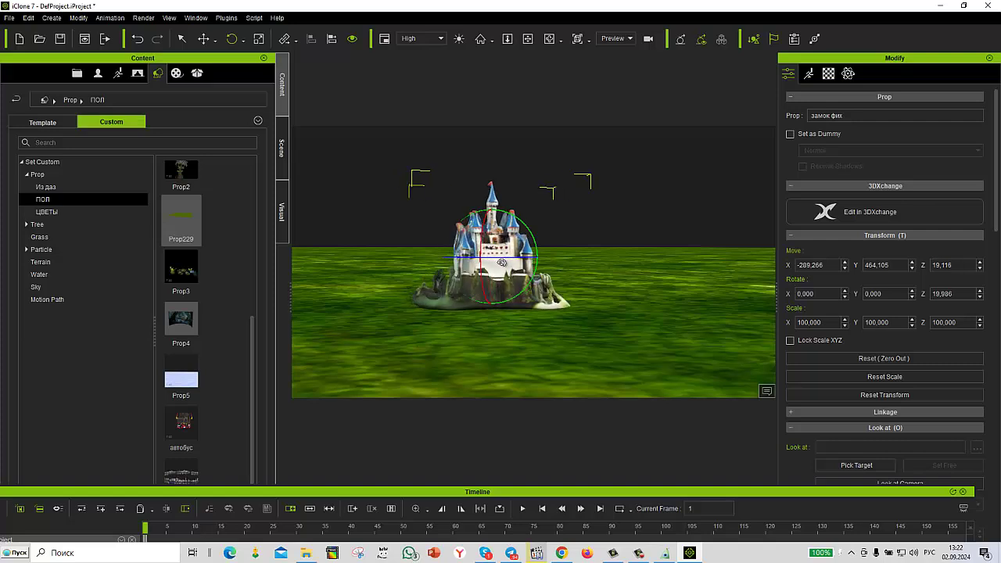
{"action": "key", "text": "w"}
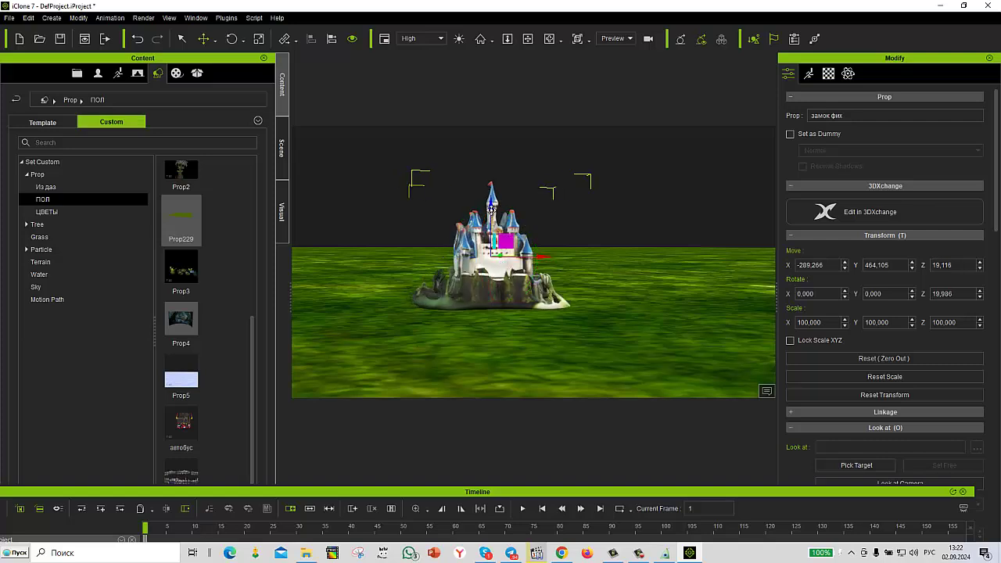
{"action": "left_click_drag", "start_coordinate": [491, 204], "coordinate": [492, 207]}
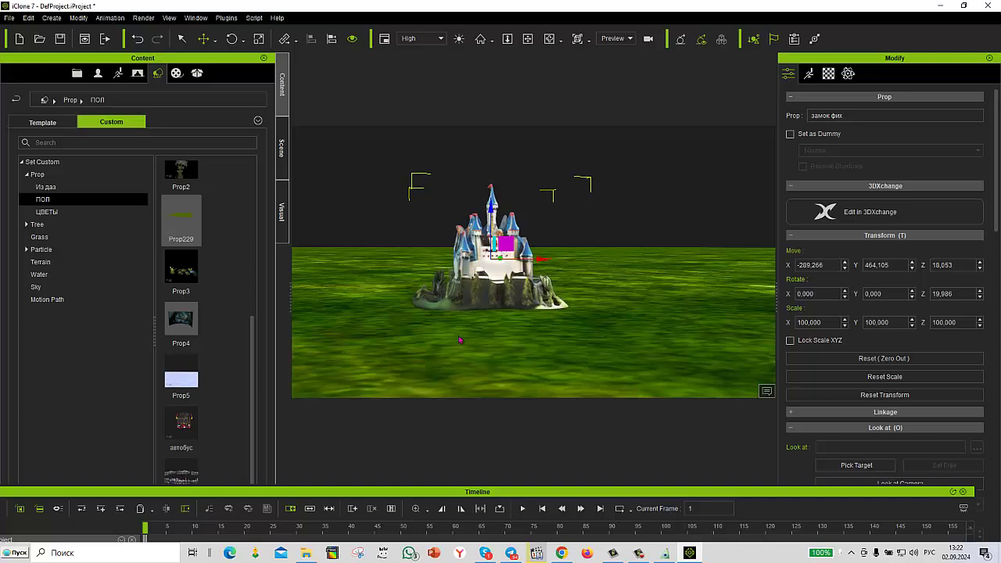
{"action": "scroll", "coordinate": [459, 356], "scroll_direction": "up", "scroll_amount": 3}
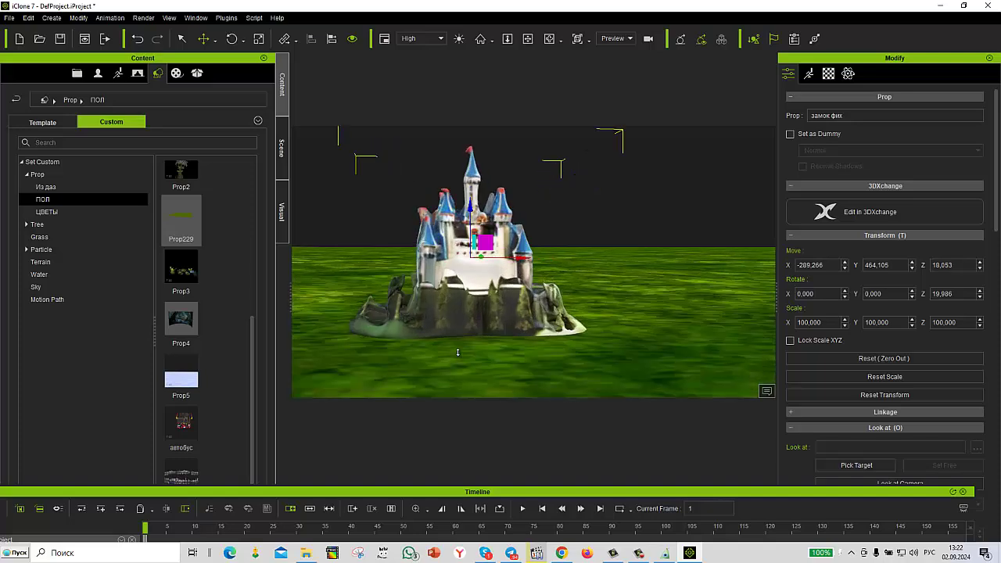
{"action": "scroll", "coordinate": [458, 352], "scroll_direction": "down", "scroll_amount": 4}
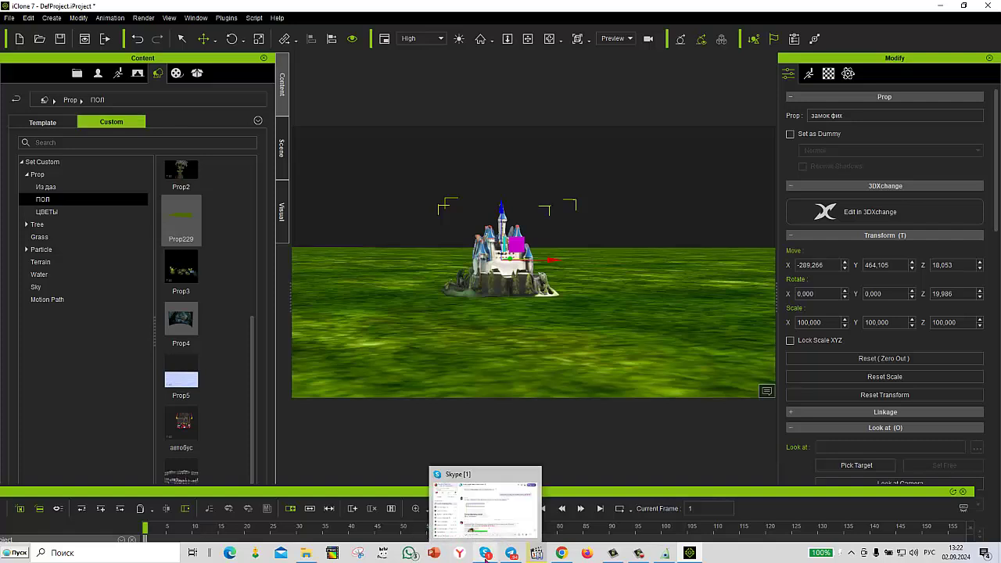
{"action": "mouse_move", "coordinate": [610, 559]}
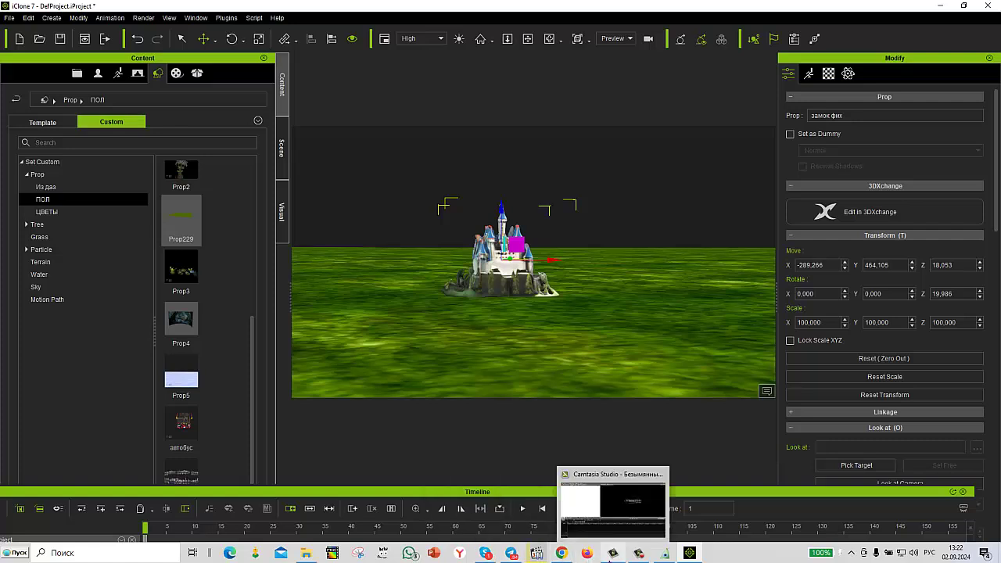